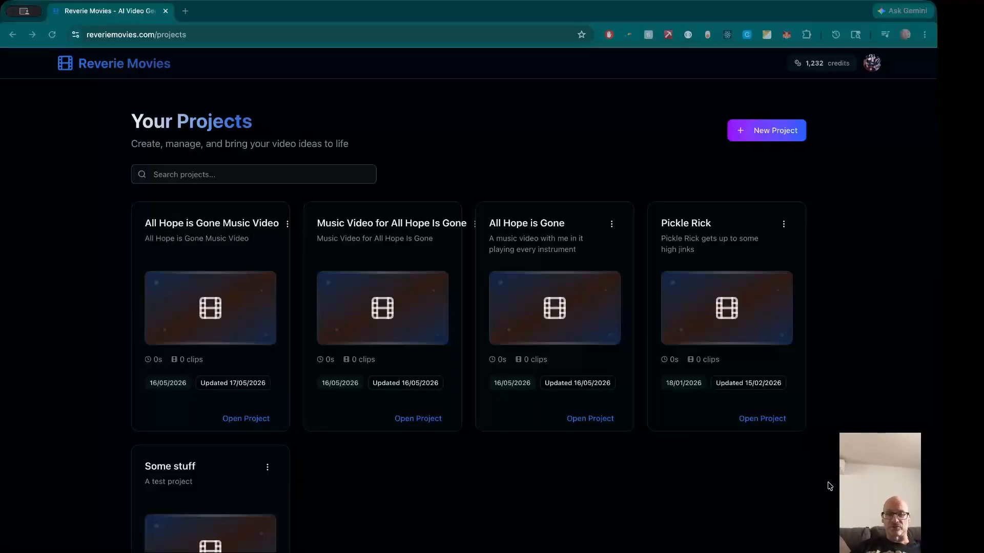
# Start a new project titled "Test Project" with the description "Make it spooky" and continue to the style settings
pyautogui.click(782, 132)
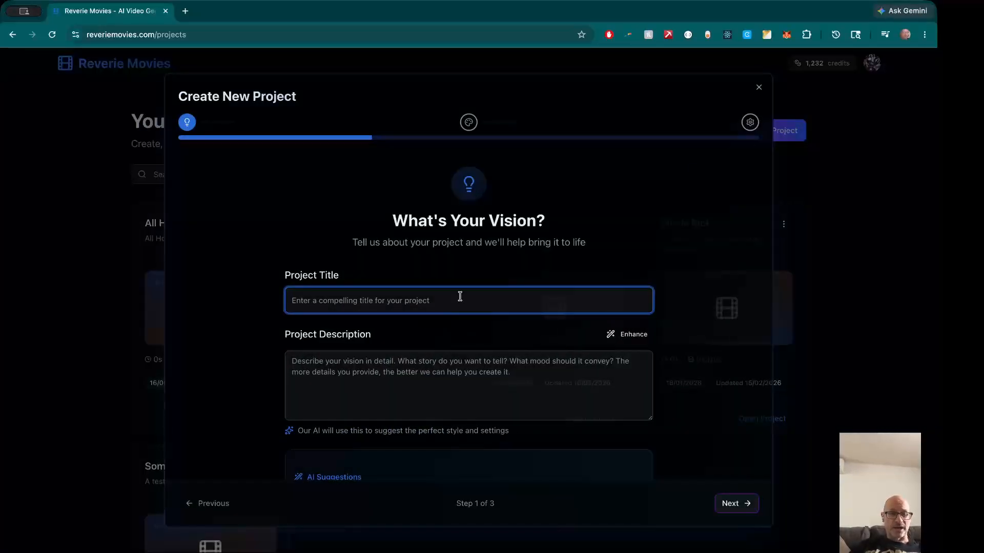
pyautogui.write('Te')
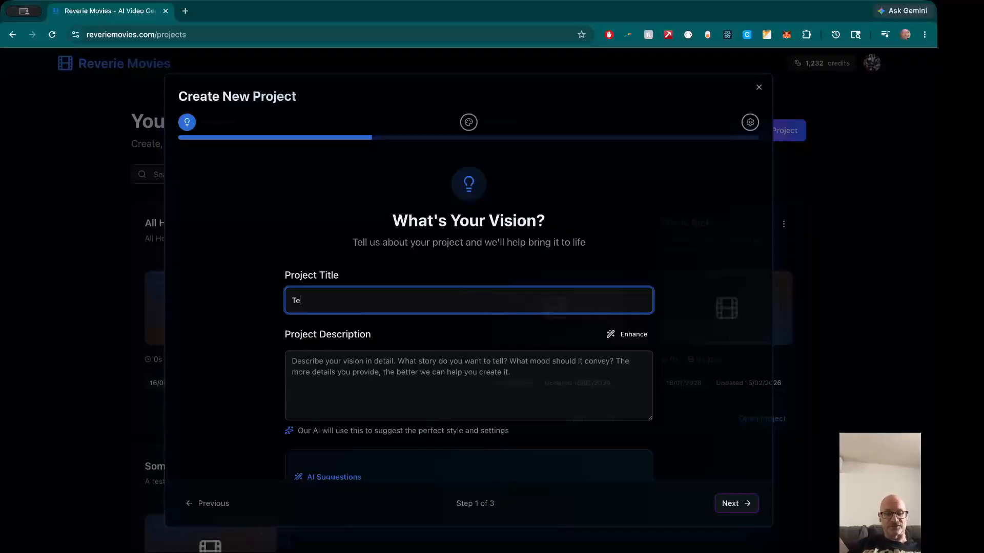
pyautogui.write('st Projec')
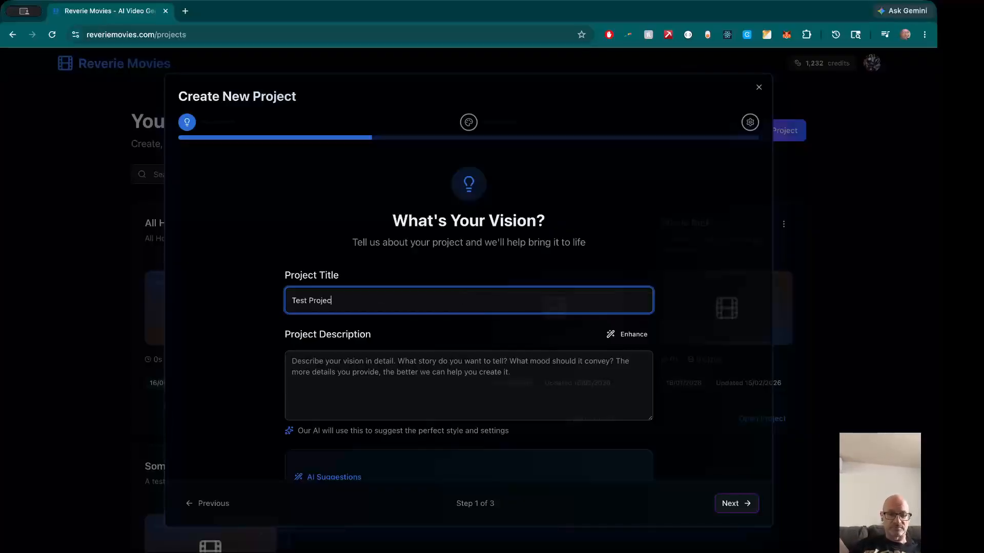
pyautogui.write('t')
pyautogui.click(450, 379)
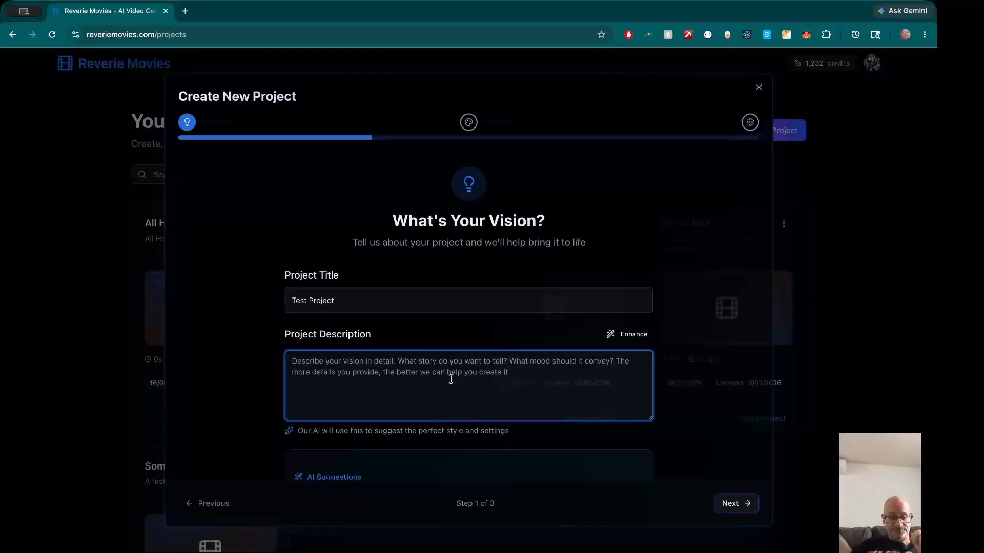
pyautogui.write('Ma')
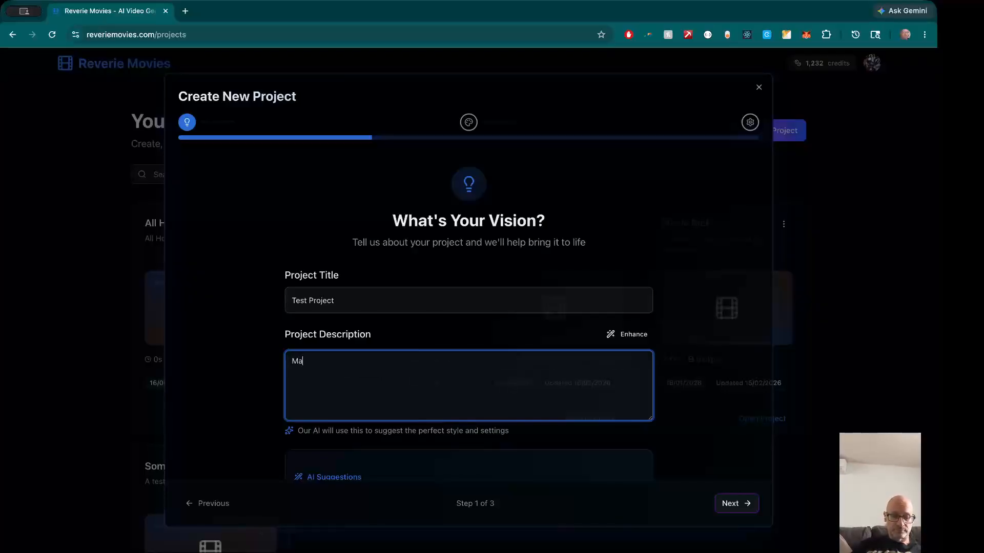
pyautogui.write('ke it spooky')
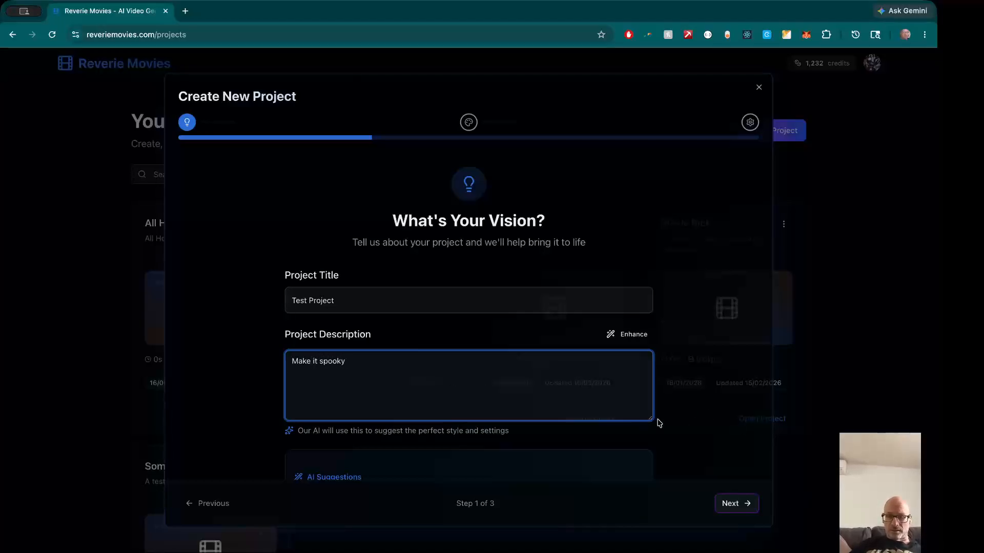
pyautogui.click(738, 504)
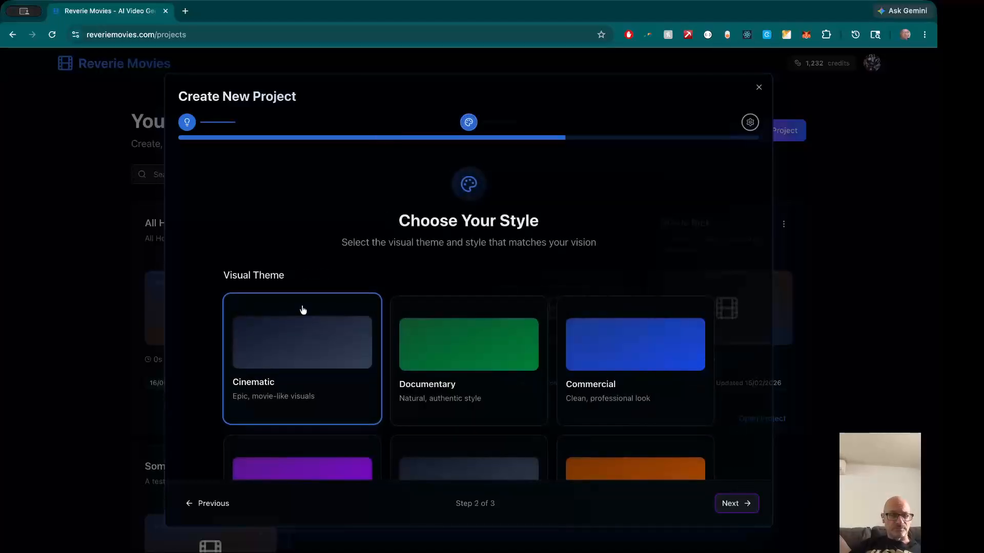
# Set the project's mood and atmosphere to Energetic and continue to the final settings
pyautogui.scroll(-4, 301, 366)
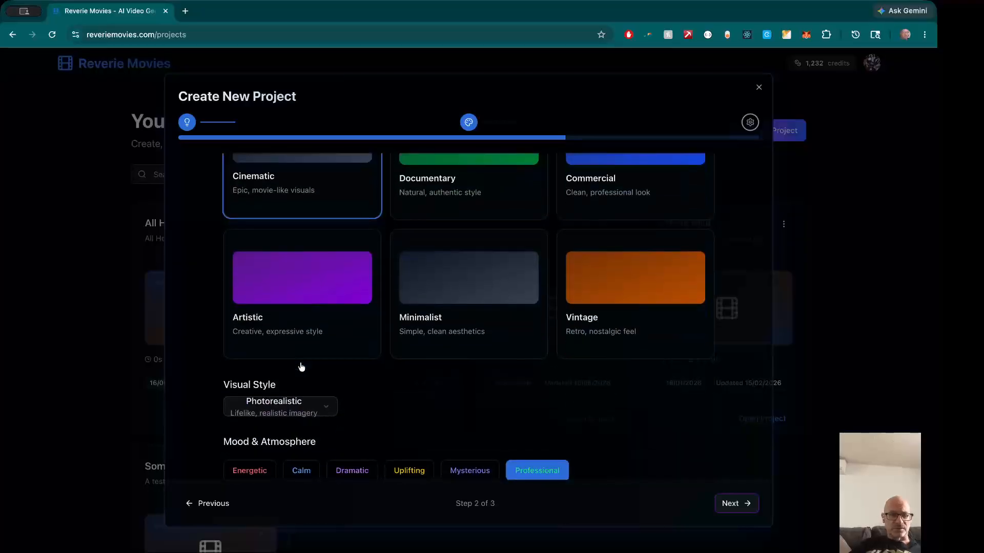
pyautogui.scroll(-1, 349, 412)
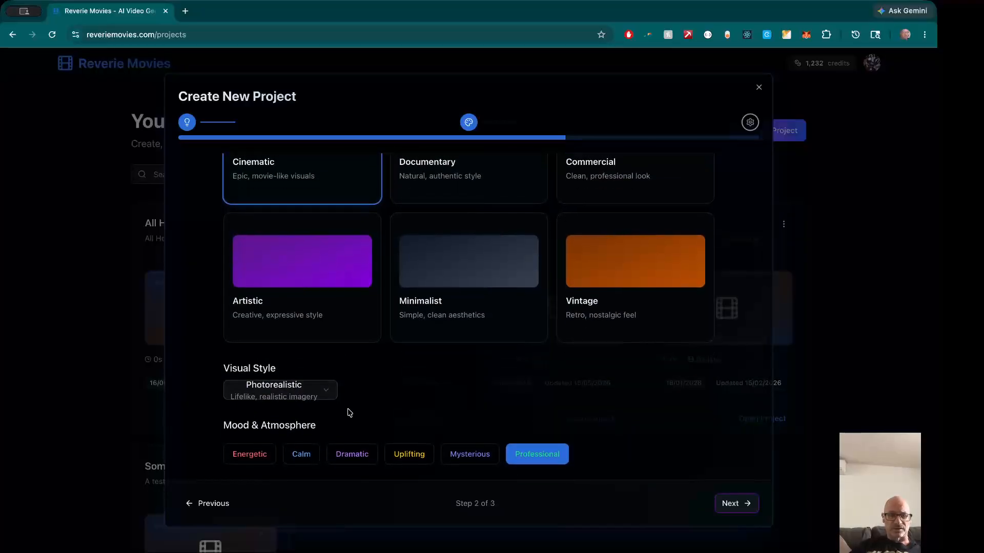
pyautogui.click(259, 464)
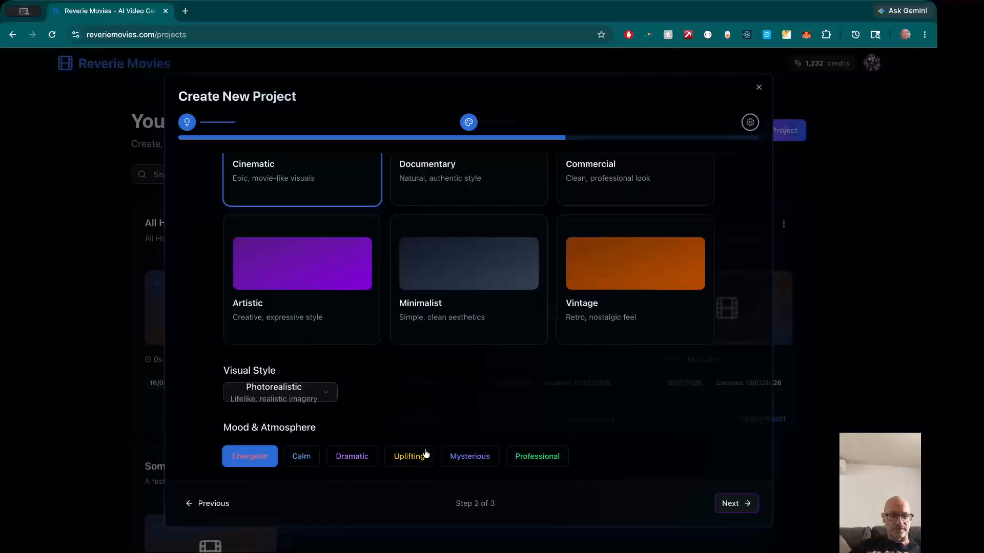
pyautogui.click(738, 504)
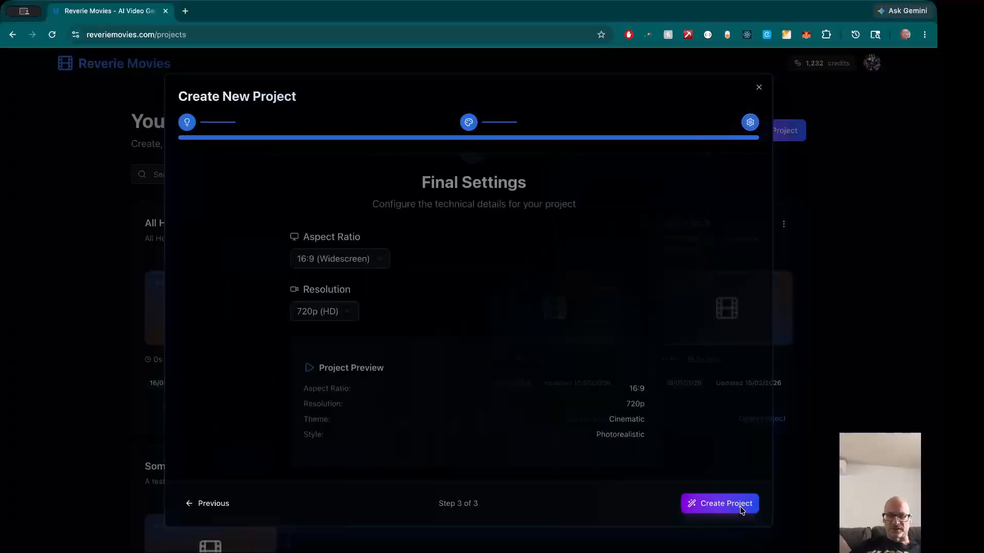
# Set the aspect ratio to 9:16 (Portrait), keep the resolution at 720p (HD), and create the project
pyautogui.click(372, 259)
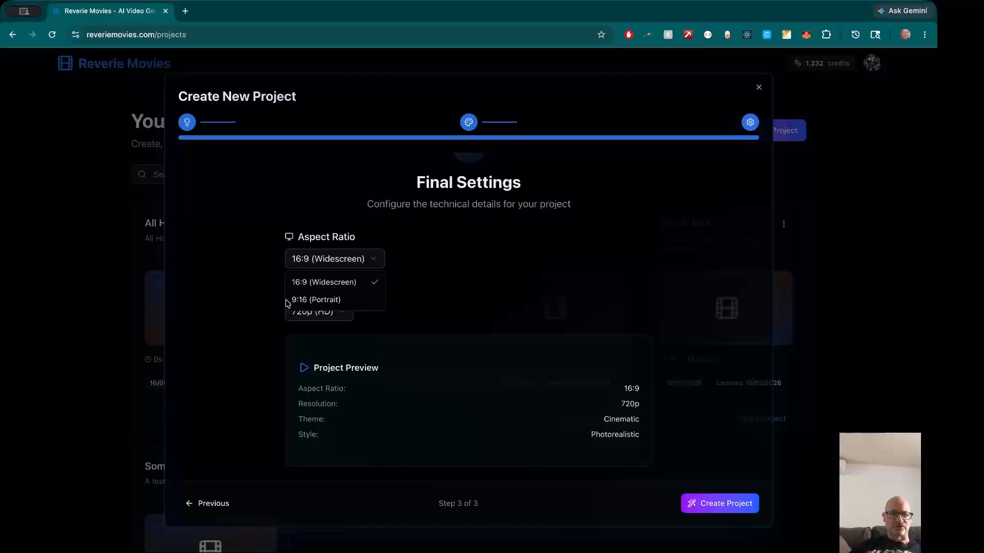
pyautogui.click(366, 300)
pyautogui.click(334, 313)
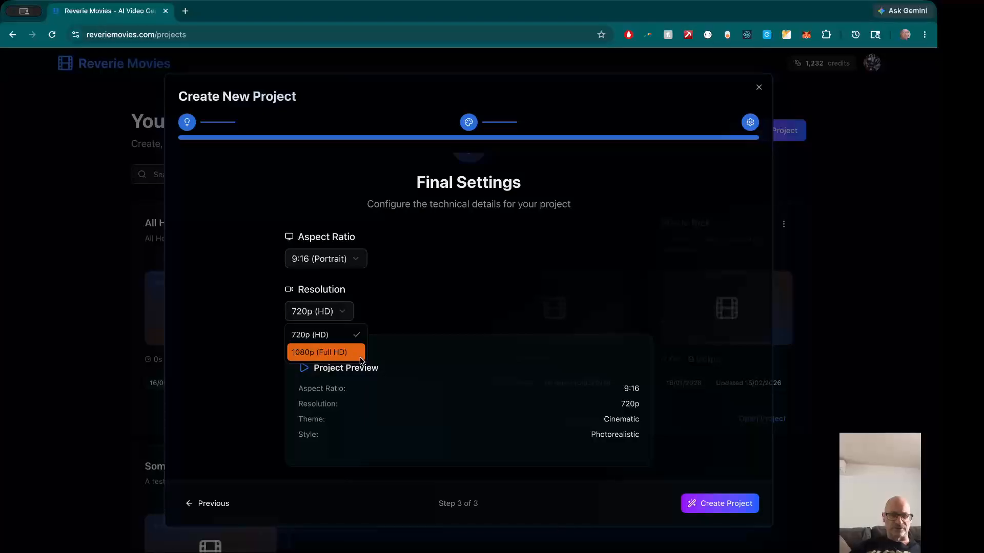
pyautogui.click(548, 303)
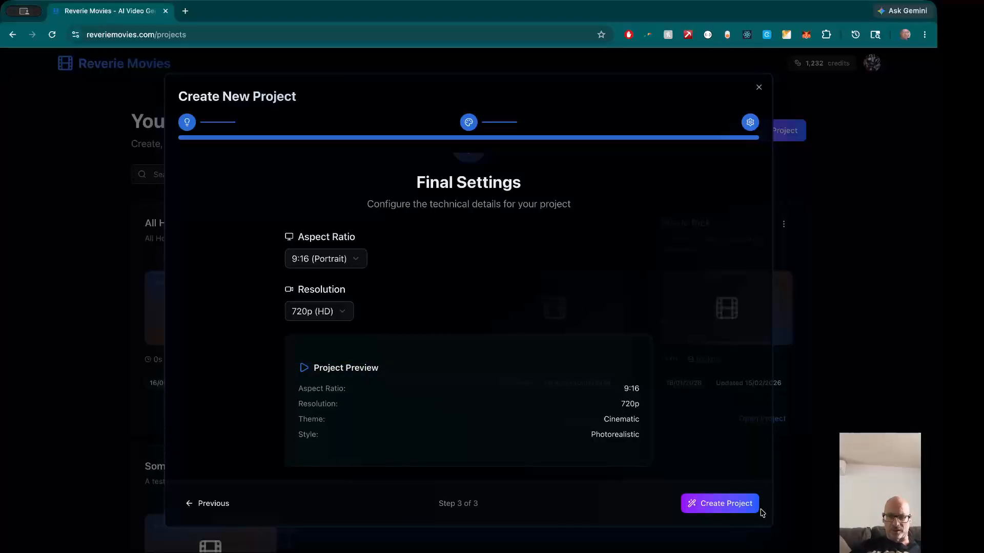
pyautogui.click(737, 505)
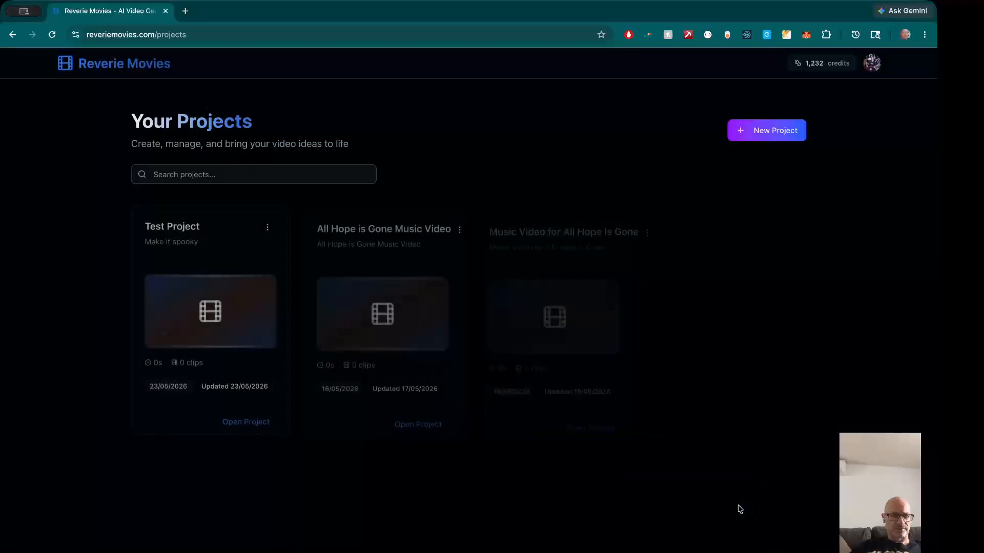
# Open Test Project and choose Clip View as the way of working
pyautogui.click(248, 310)
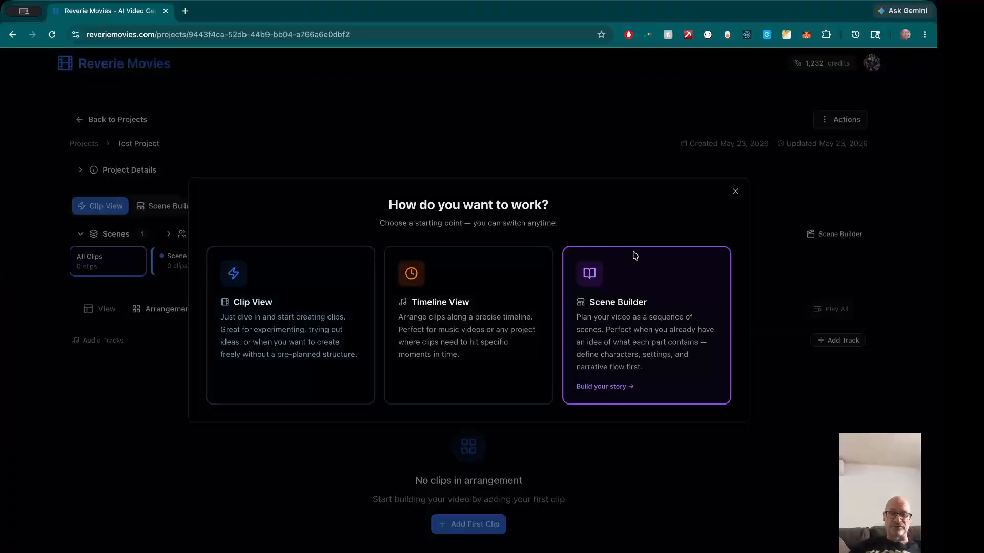
pyautogui.click(319, 286)
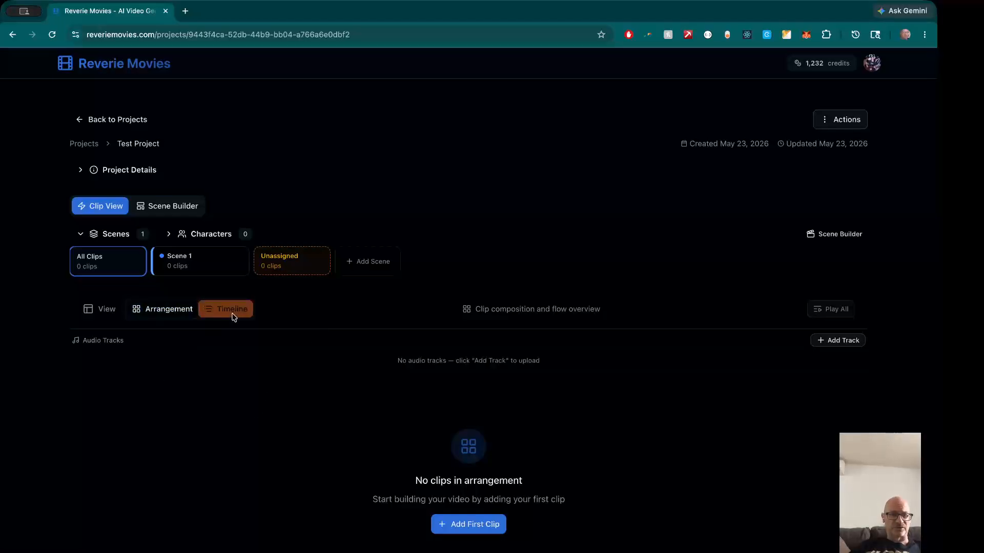
# Look over the project's Scene Builder, then return to the clip arrangement in Clip View
pyautogui.click(173, 207)
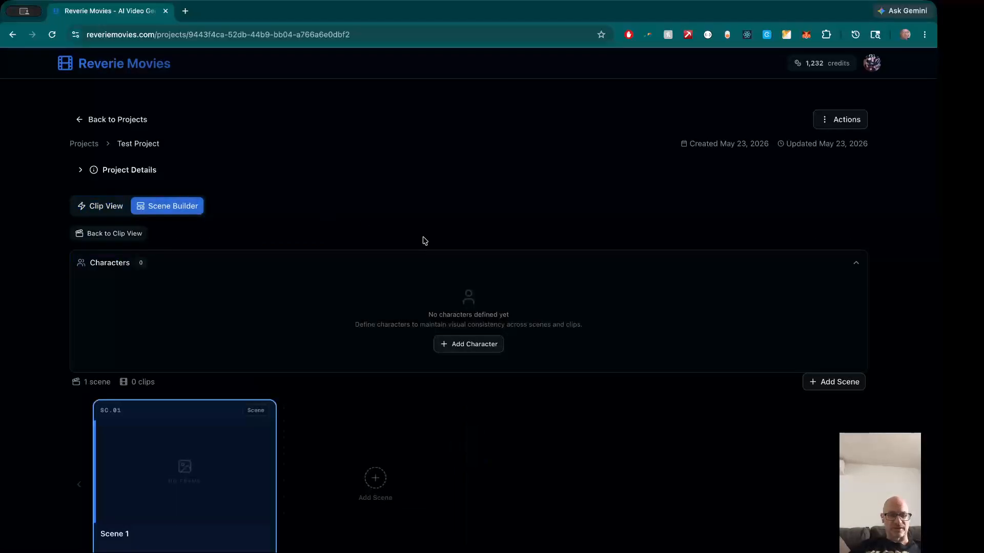
pyautogui.scroll(-2, 331, 442)
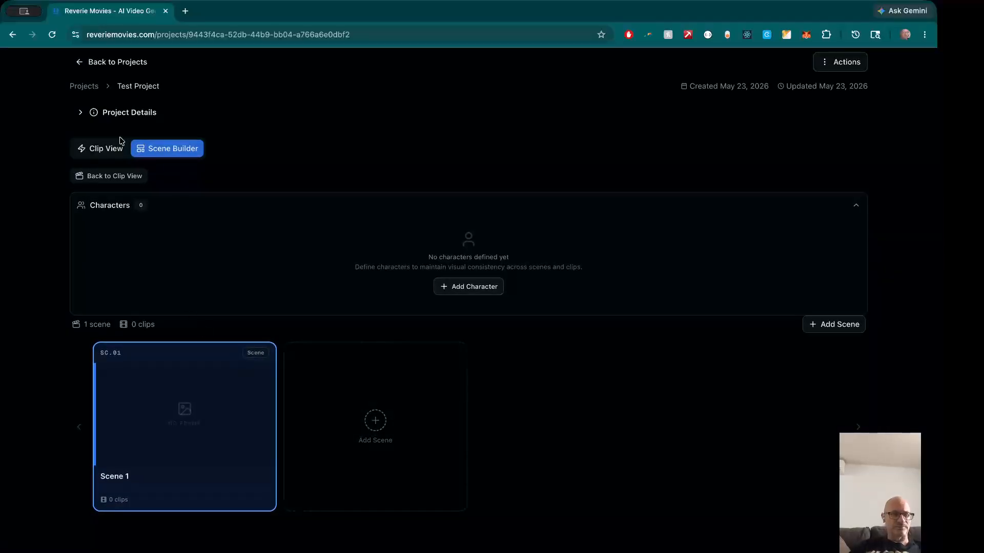
pyautogui.click(108, 149)
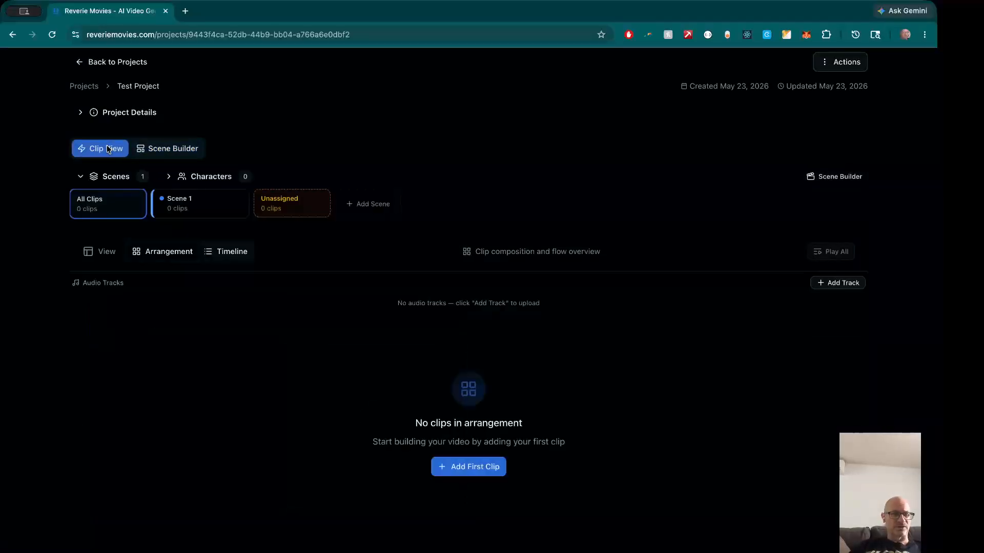
pyautogui.click(171, 254)
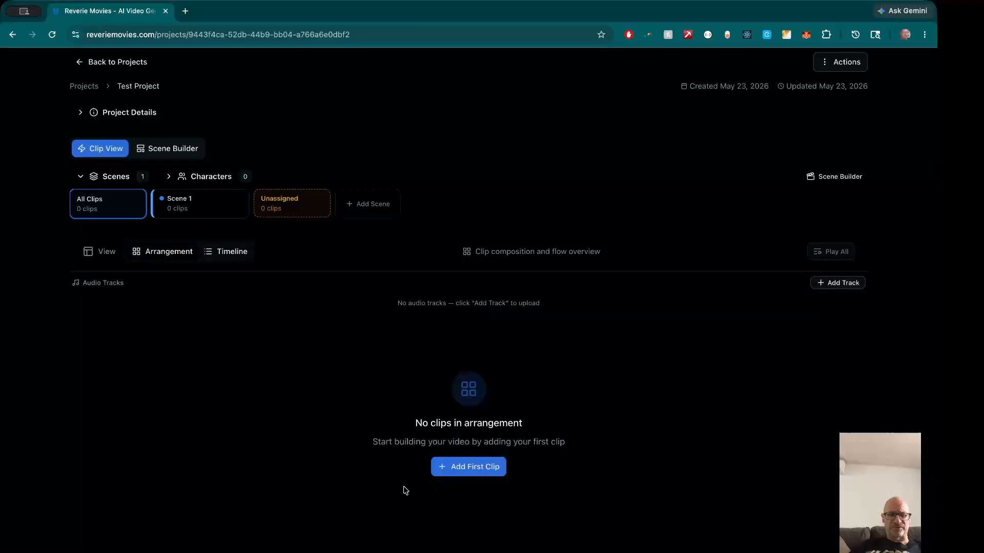
# Add the first clip with the title "Alien Bunny" and continue to its source settings
pyautogui.click(475, 470)
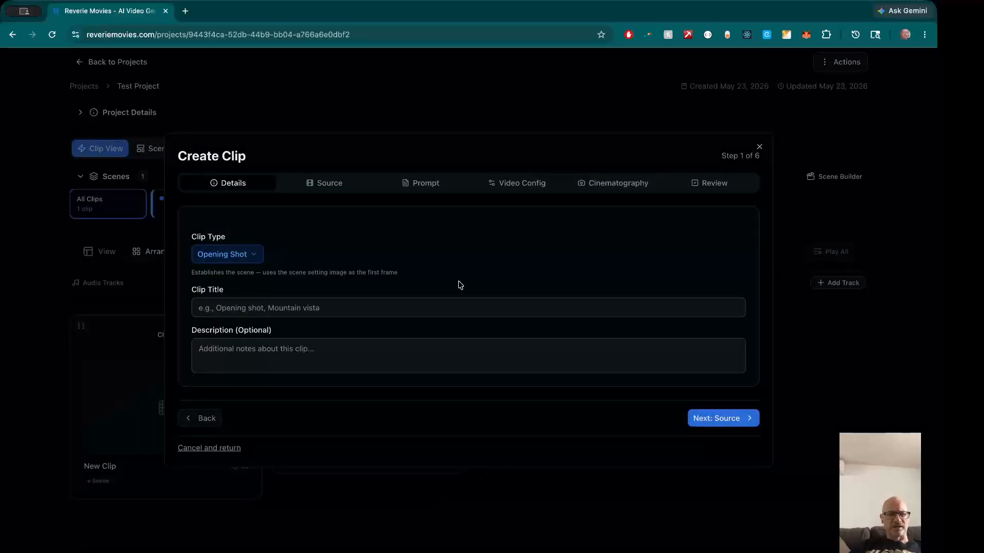
pyautogui.click(371, 309)
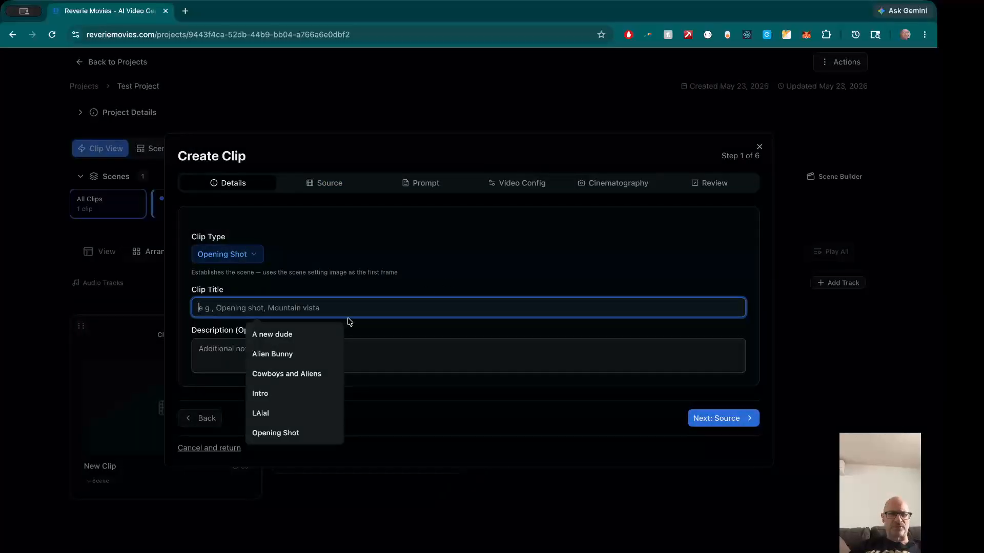
pyautogui.click(303, 354)
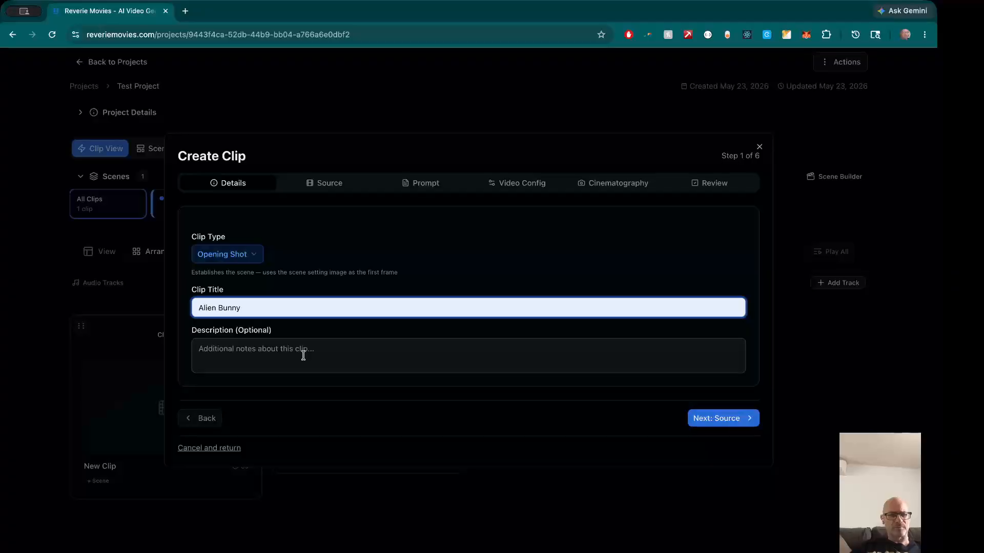
pyautogui.click(716, 419)
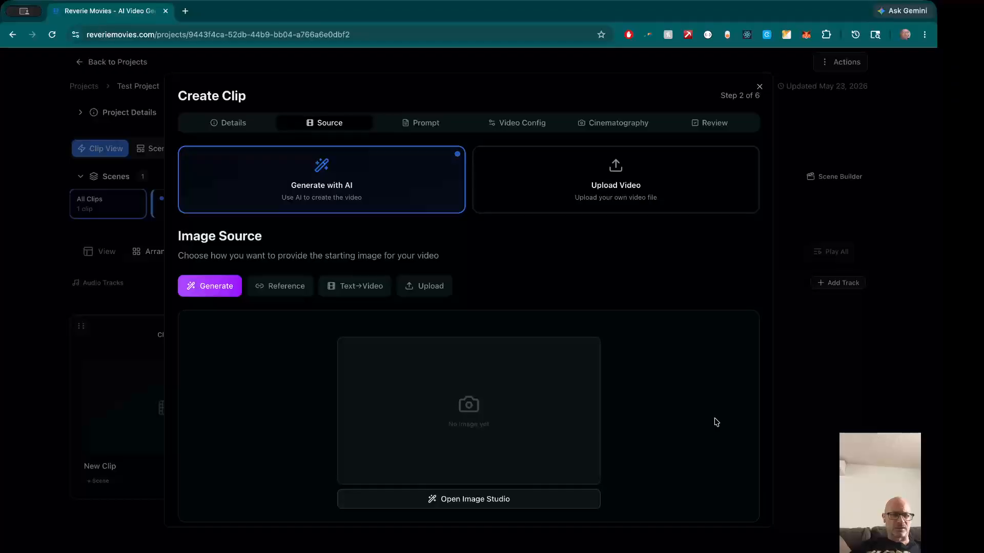
# Generate the clip's starting image in Image Studio with subject "An alien bunny" and action "He's hopping around"
pyautogui.scroll(-2, 285, 424)
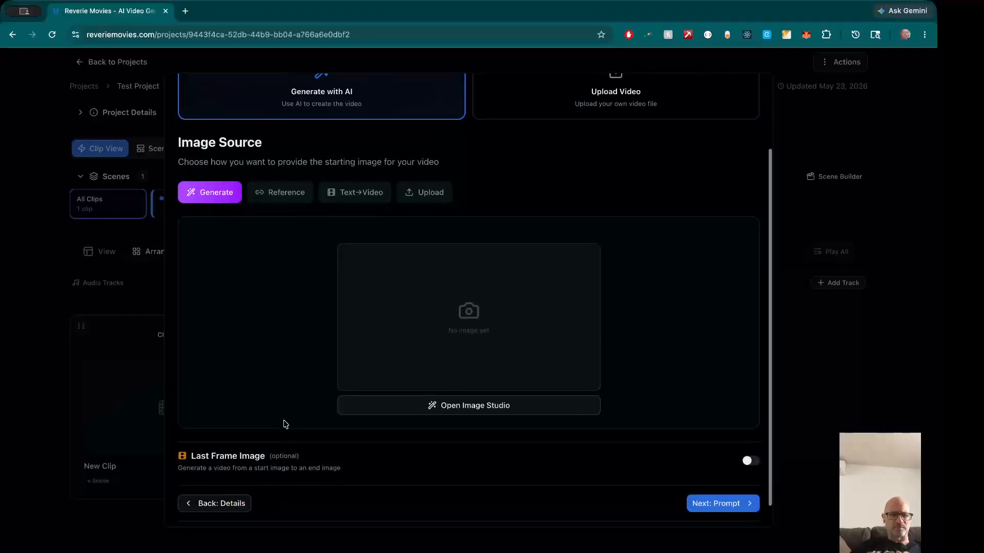
pyautogui.click(478, 314)
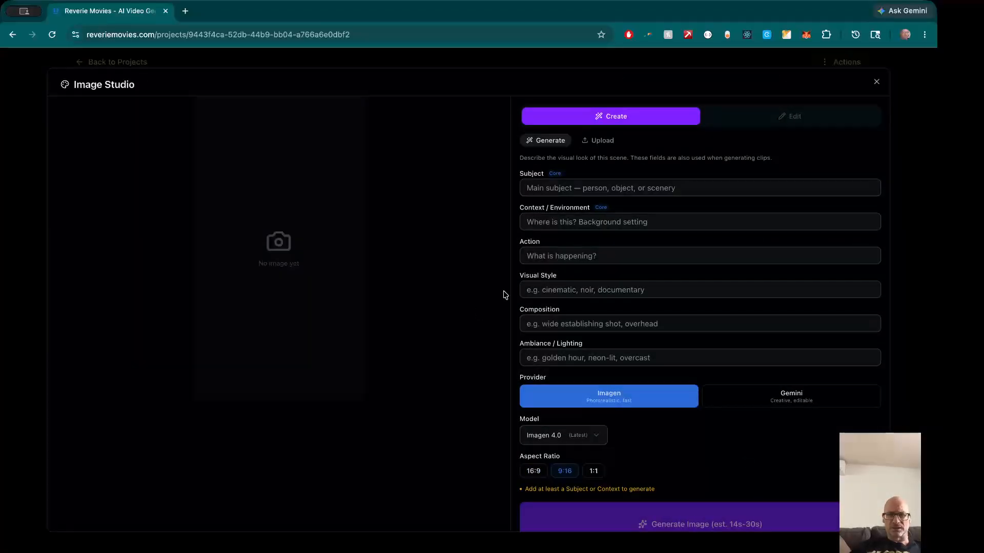
pyautogui.click(673, 188)
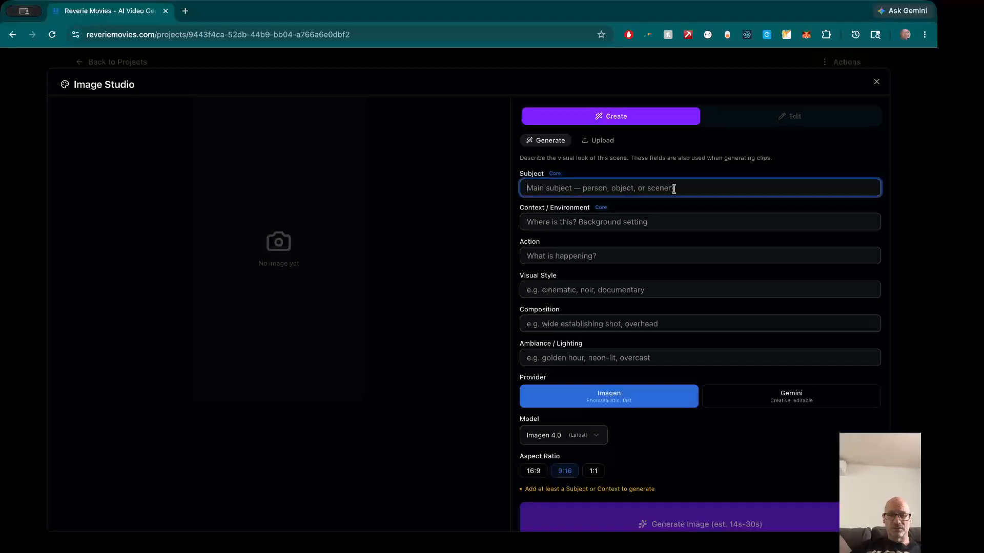
pyautogui.write('An alien bunny')
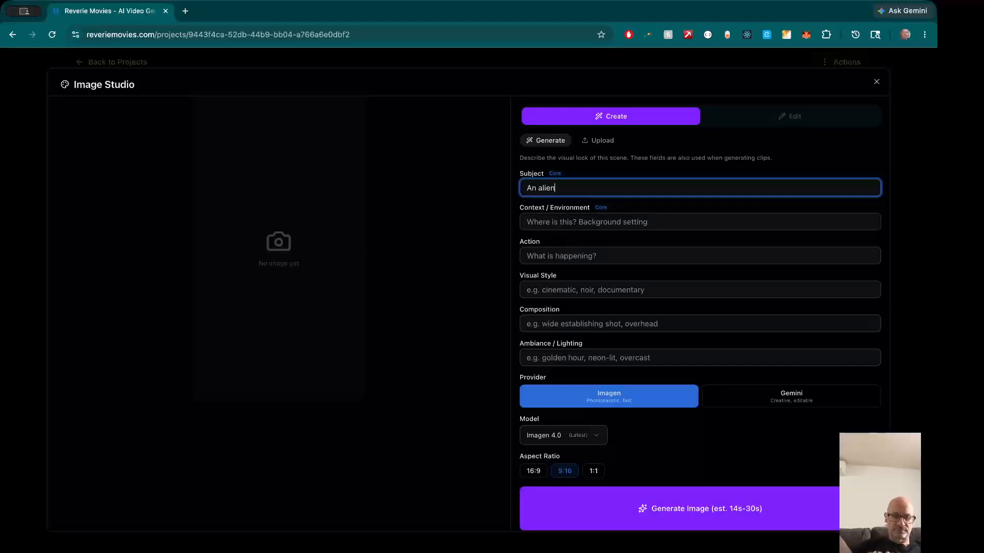
pyautogui.click(633, 259)
pyautogui.write("He's hopping around")
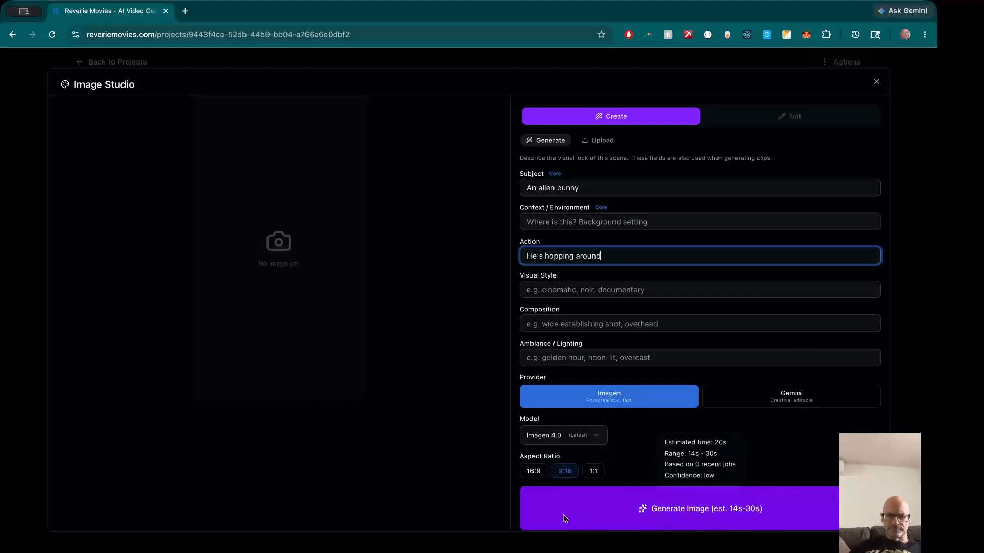
pyautogui.click(683, 512)
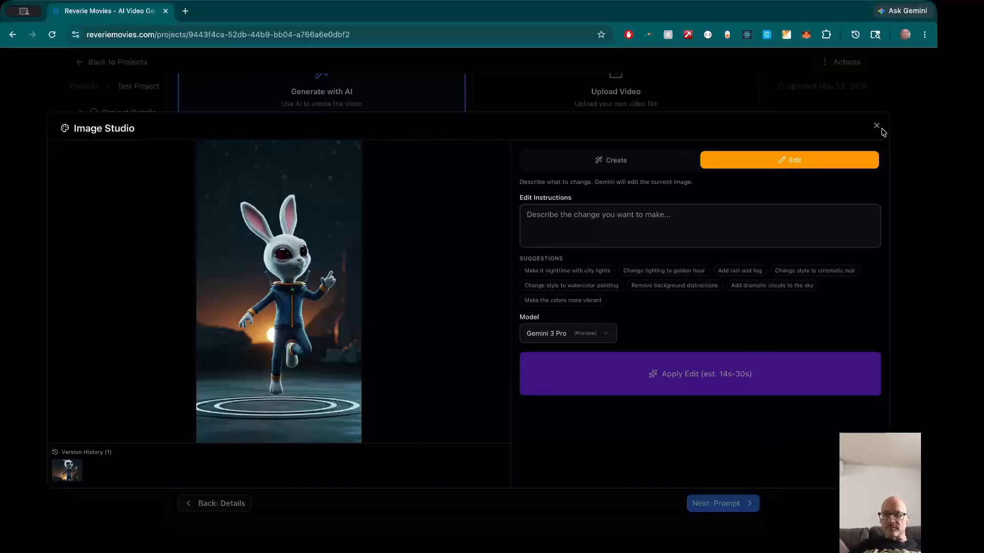
# Edit the bunny image with the instruction "Make it day time", apply the edit, and return to the clip's source settings
pyautogui.click(623, 233)
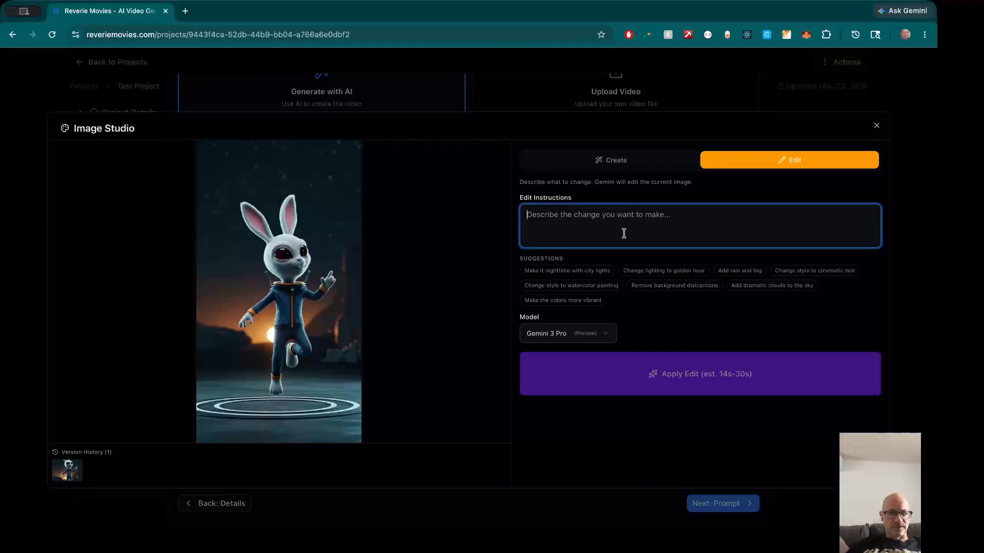
pyautogui.write('Make him grin')
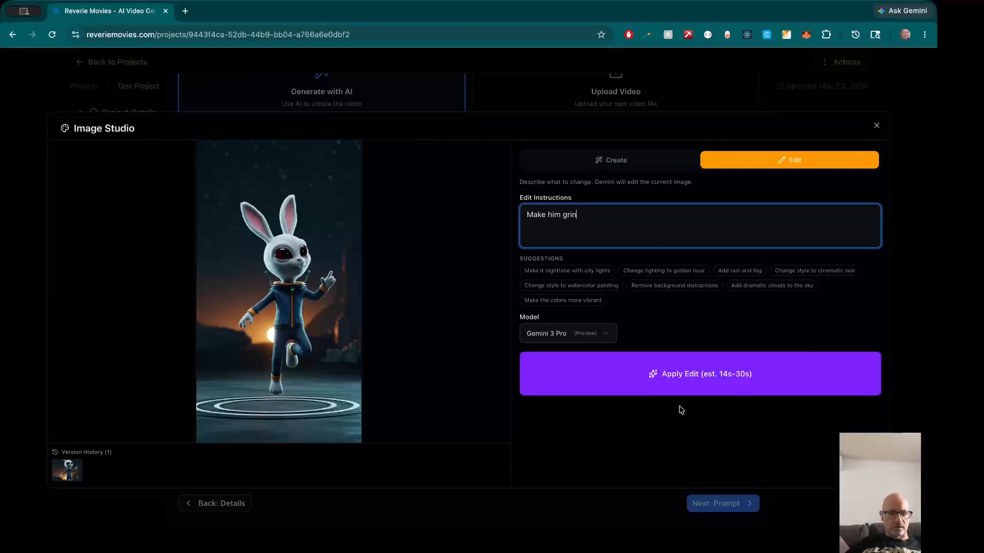
pyautogui.moveTo(595, 216); pyautogui.dragTo(489, 218)
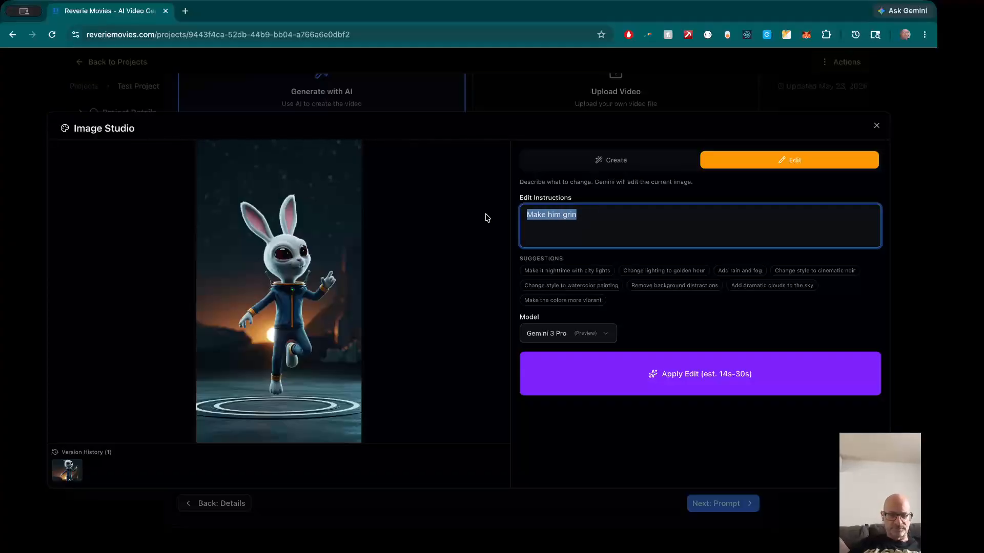
pyautogui.write('Make it')
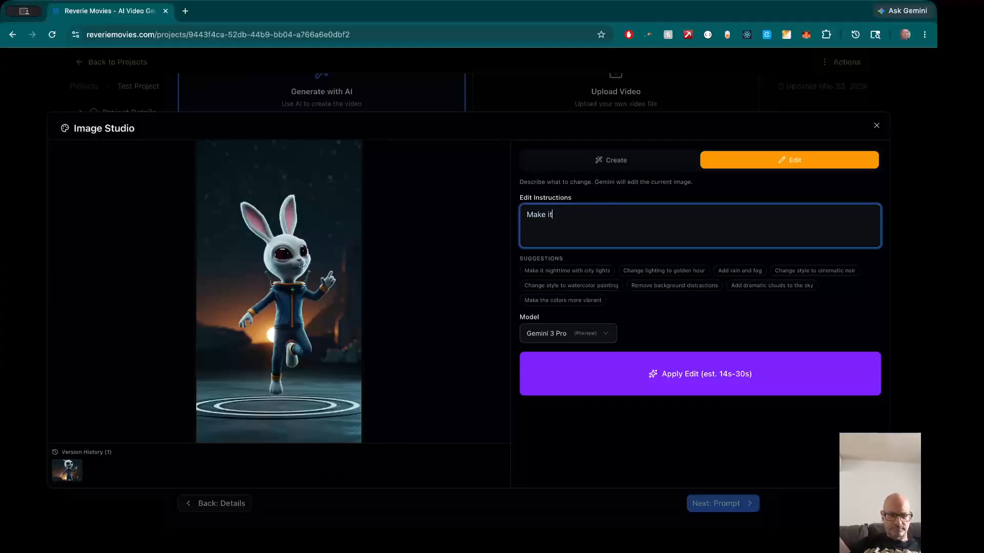
pyautogui.write(' day time')
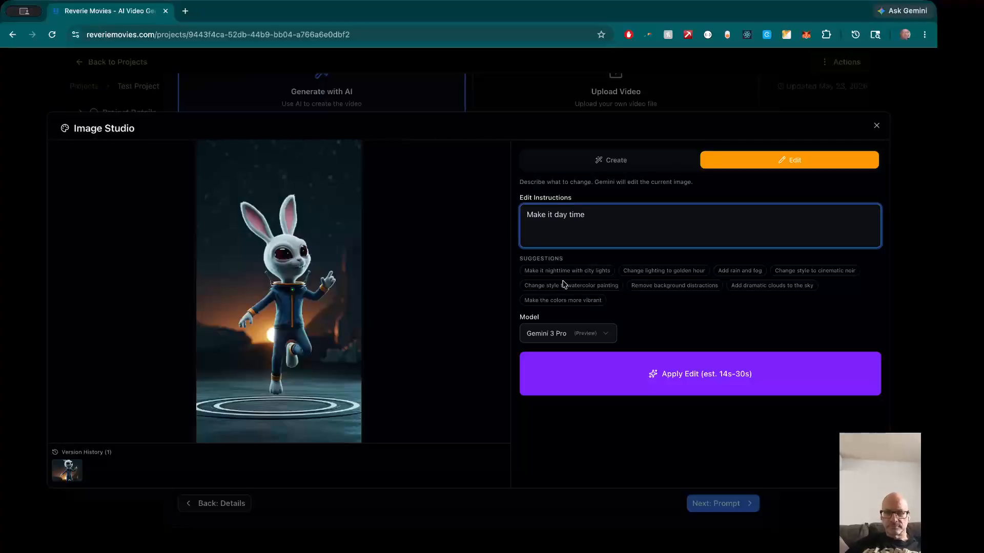
pyautogui.click(692, 354)
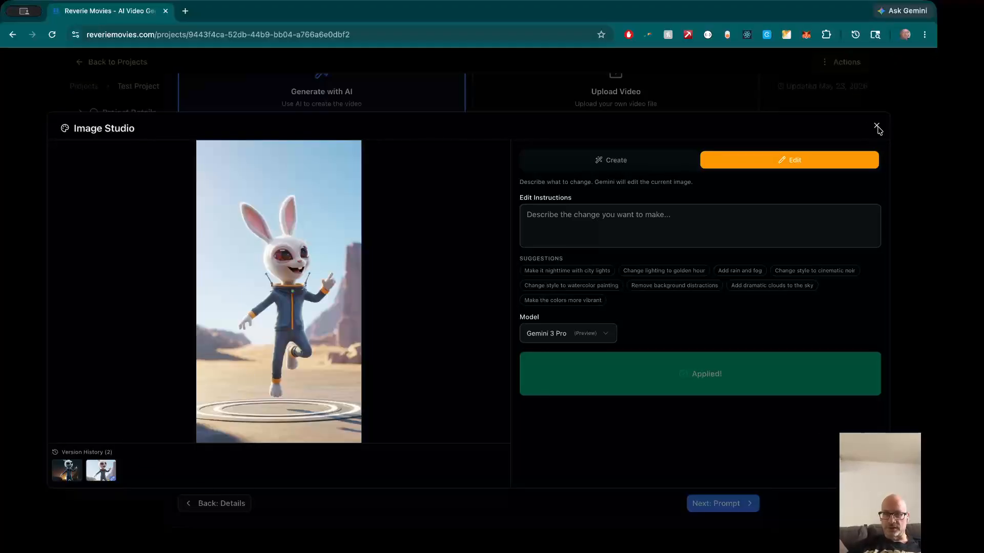
pyautogui.click(877, 127)
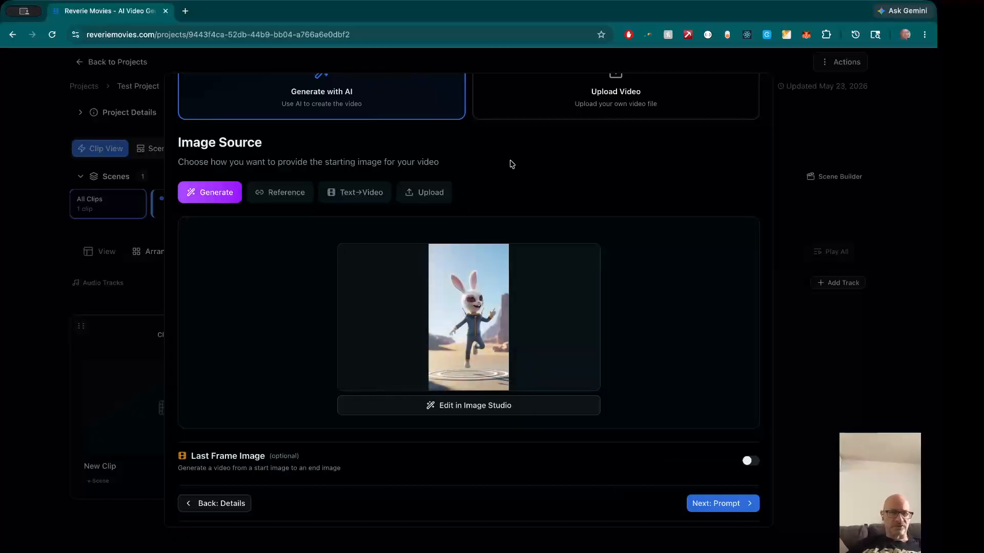
# Continue to the clip's prompt, enter "He skips about" as a simple prompt, and proceed to the video configuration
pyautogui.scroll(2, 556, 154)
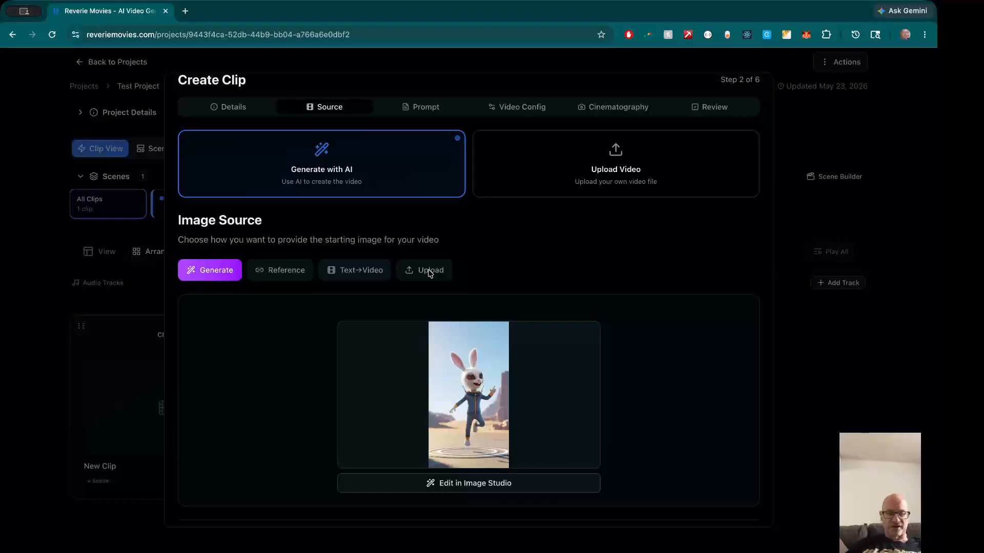
pyautogui.scroll(-3, 589, 272)
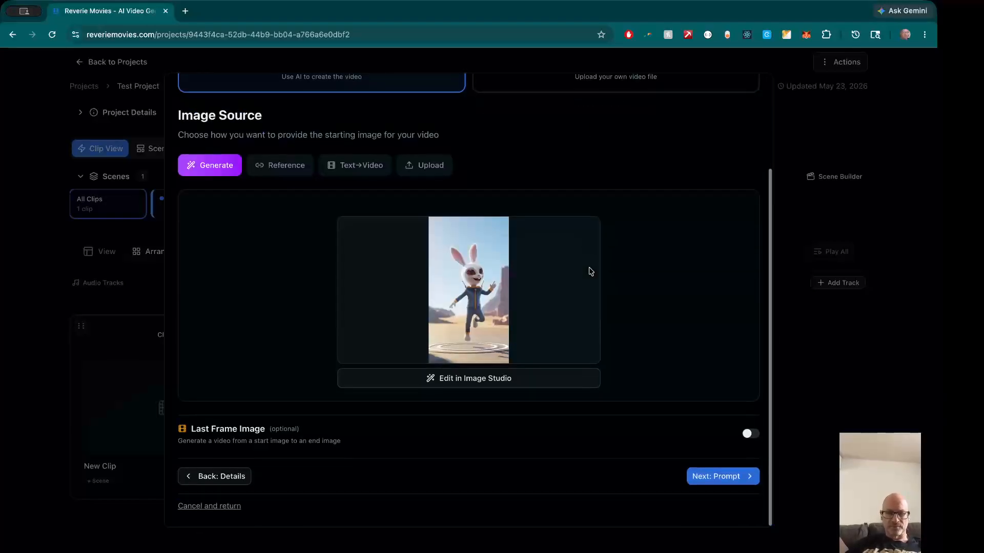
pyautogui.click(730, 479)
pyautogui.click(298, 301)
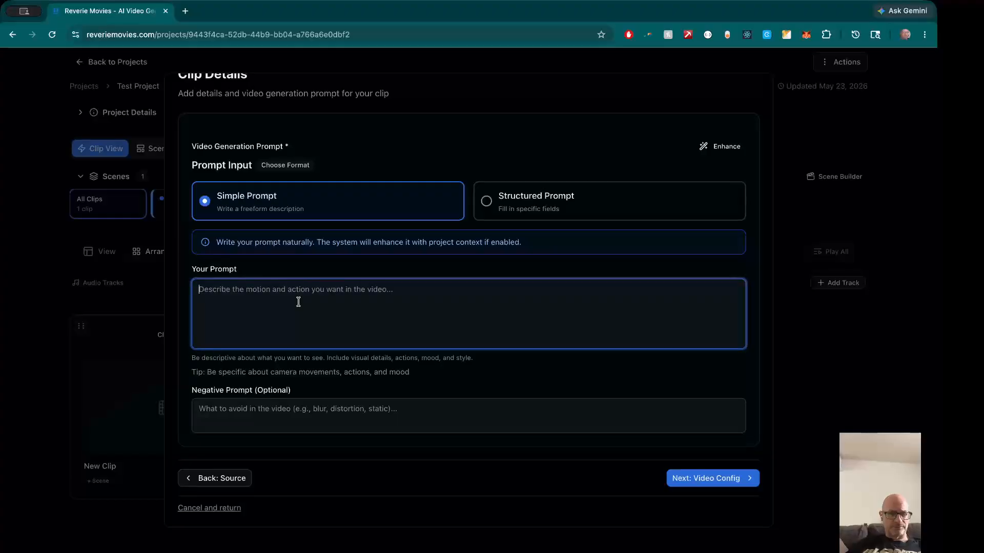
pyautogui.write('He skips')
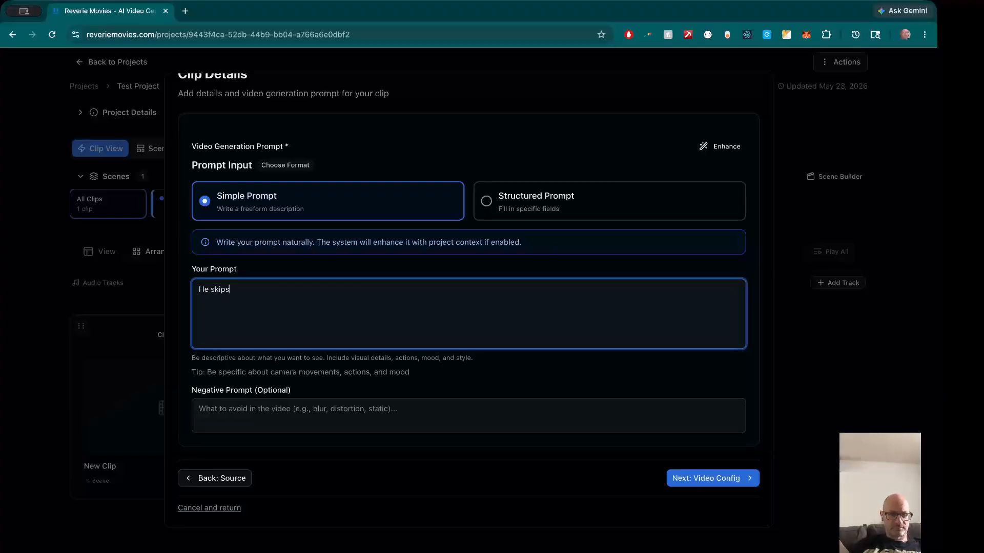
pyautogui.write(' about')
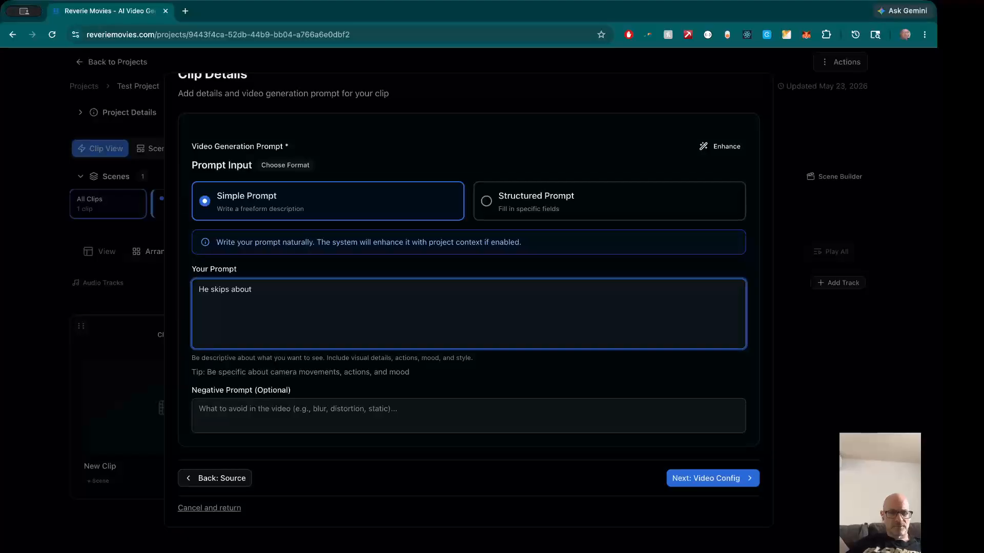
pyautogui.click(707, 478)
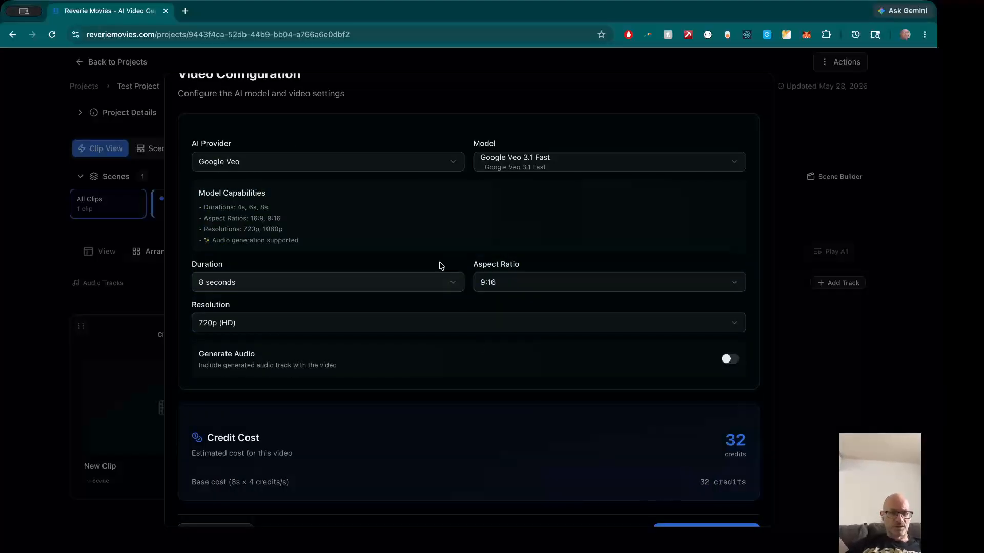
# Check which AI providers are offered for generating the video
pyautogui.click(446, 164)
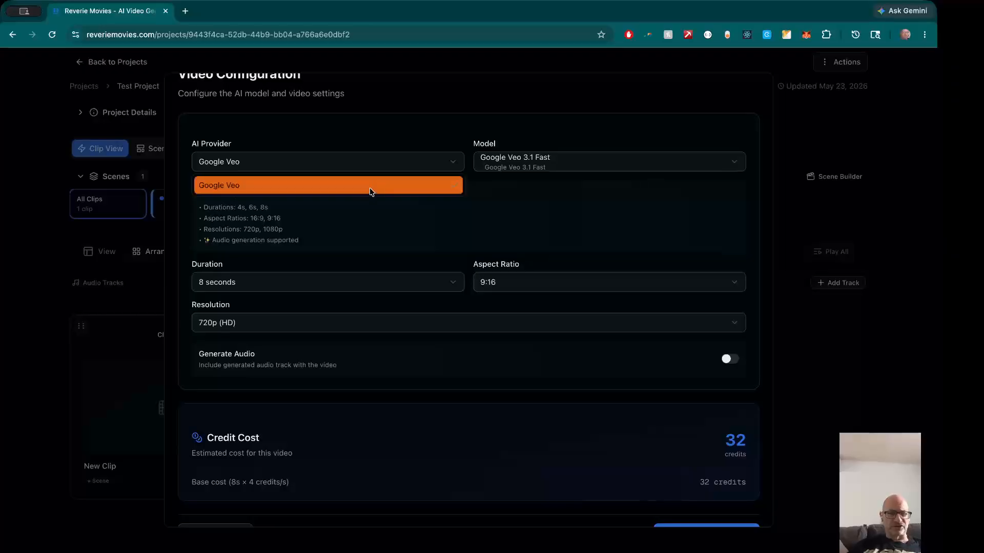
pyautogui.click(320, 221)
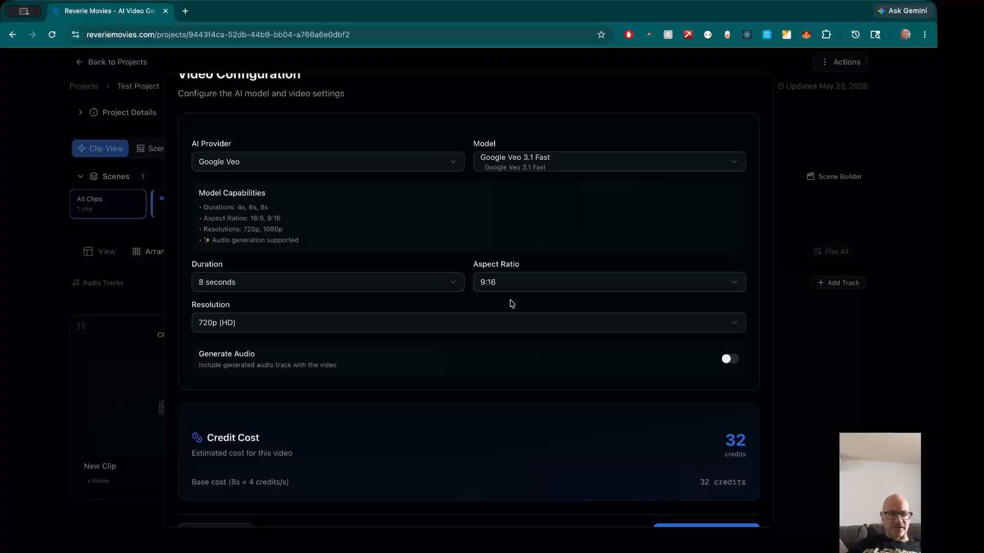
pyautogui.click(454, 164)
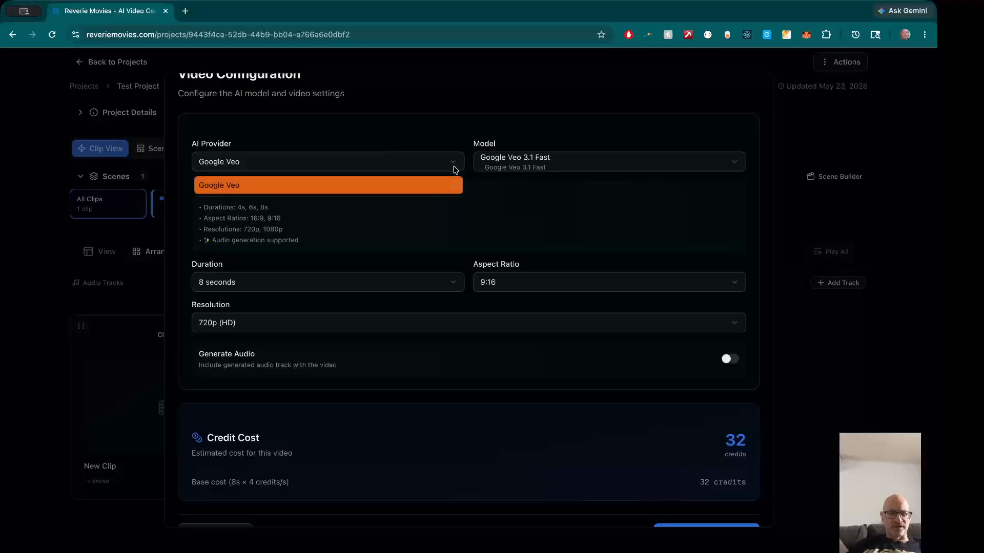
pyautogui.click(509, 218)
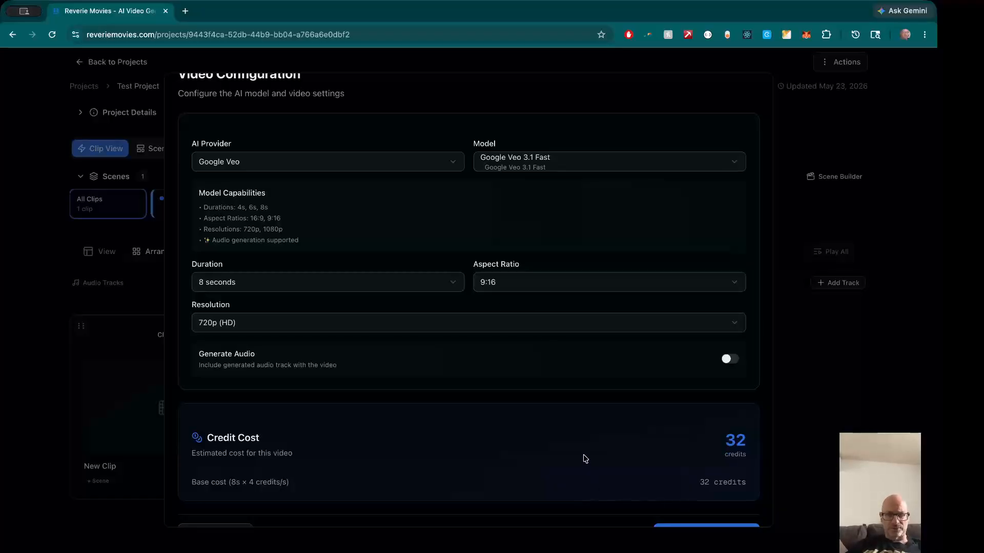
# Accept the current video configuration, look through the cinematography settings without setting any, and continue to the clip review
pyautogui.scroll(-2, 586, 459)
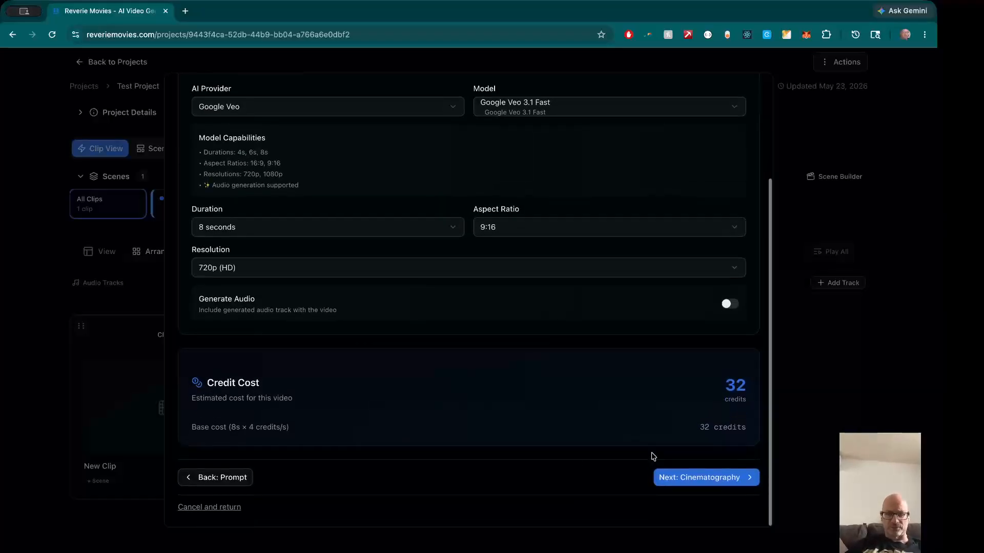
pyautogui.click(737, 479)
pyautogui.scroll(-6, 591, 324)
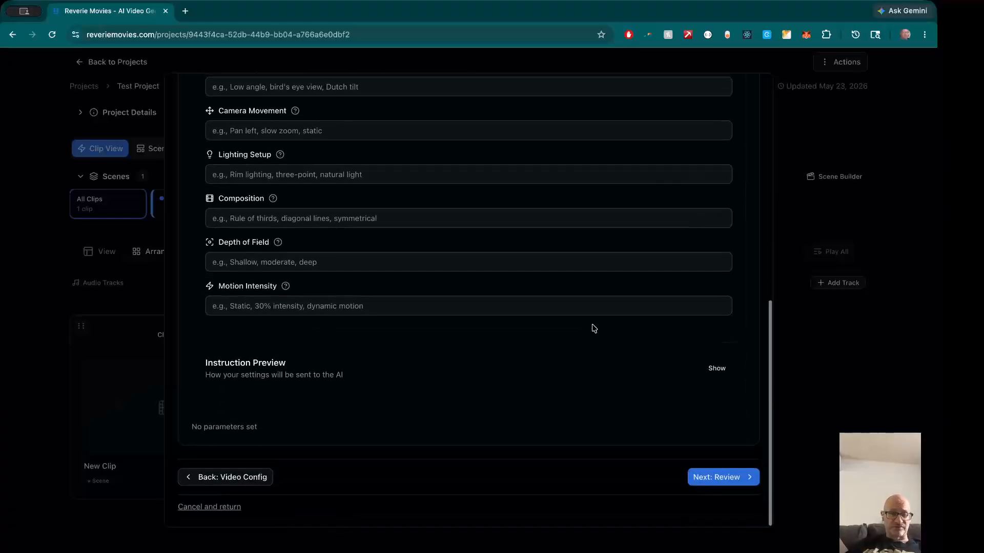
pyautogui.scroll(10, 540, 315)
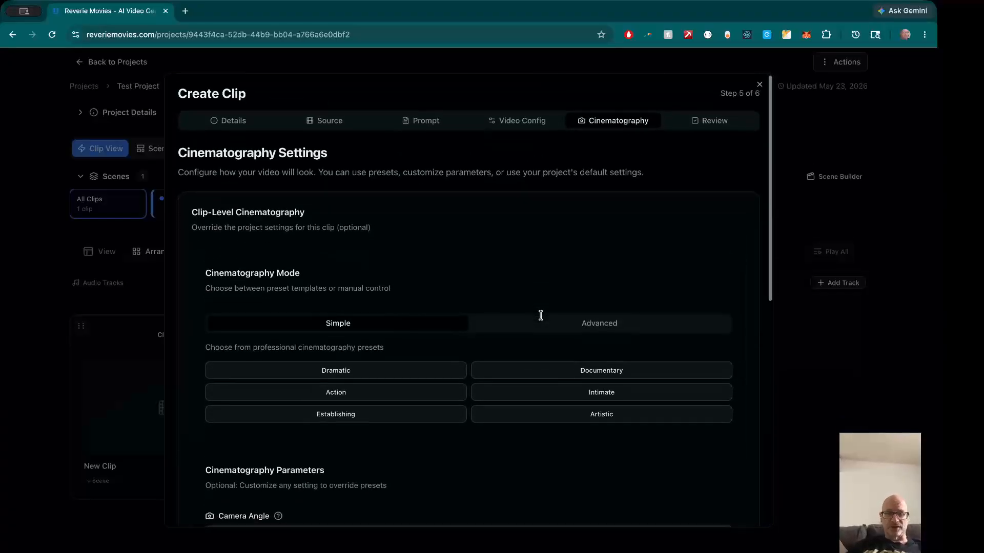
pyautogui.scroll(-10, 540, 315)
pyautogui.click(736, 474)
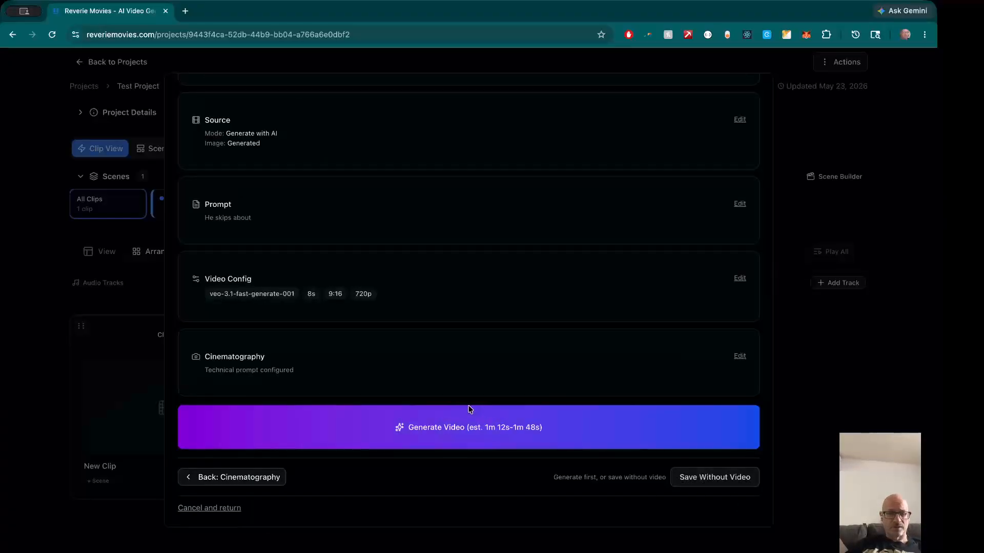
# Review the Alien Bunny clip's summary and generate its video
pyautogui.scroll(3, 544, 297)
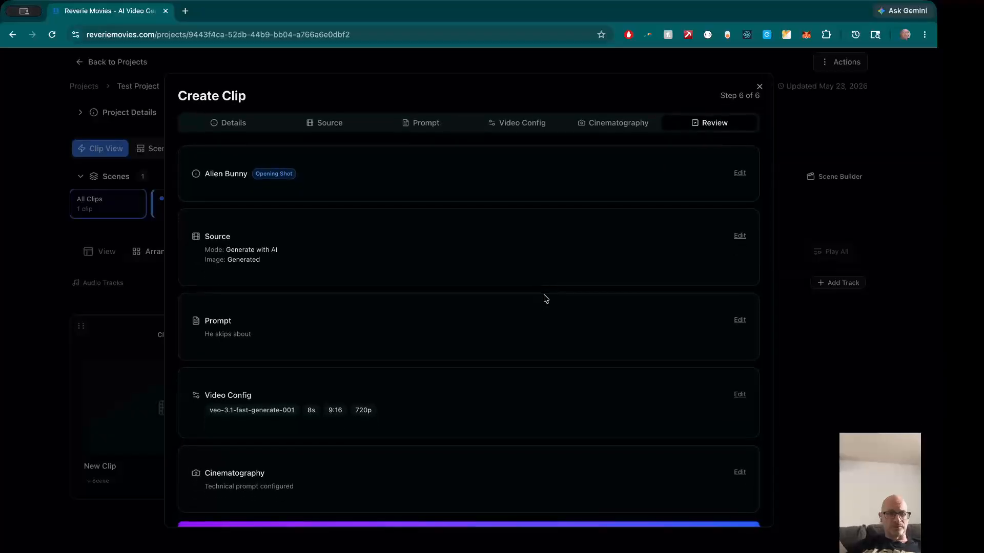
pyautogui.scroll(-3, 546, 299)
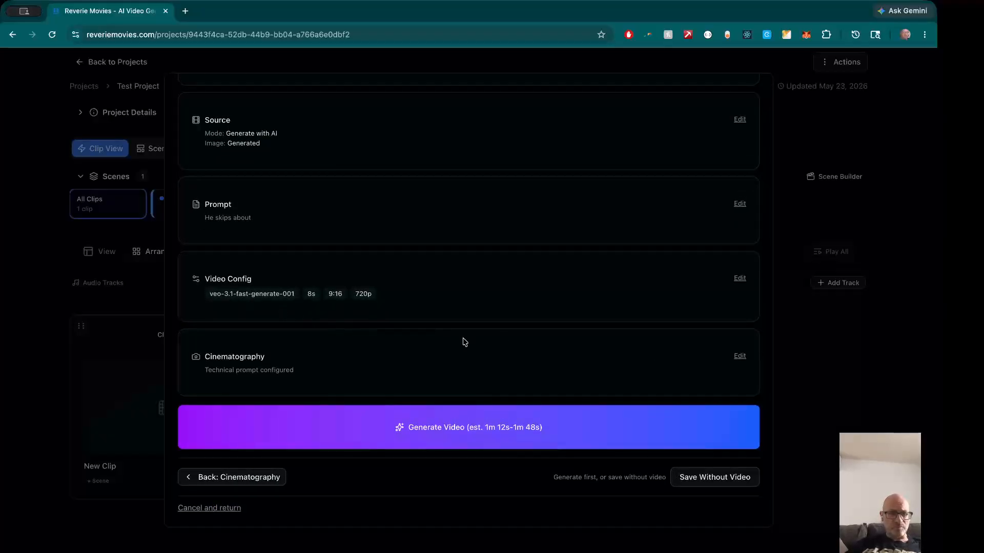
pyautogui.click(542, 437)
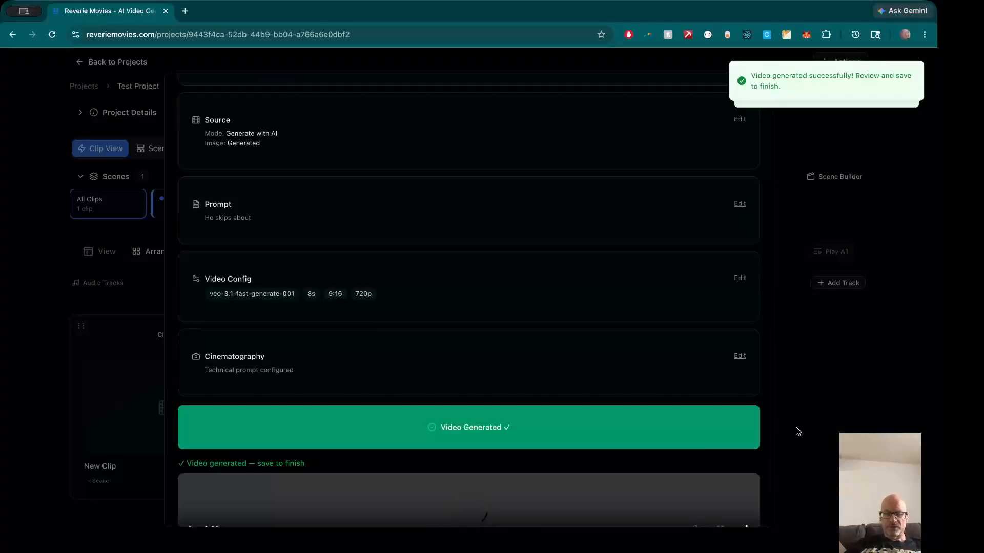
# Watch the generated bunny video in full screen, then save the clip to the project
pyautogui.scroll(-3, 611, 461)
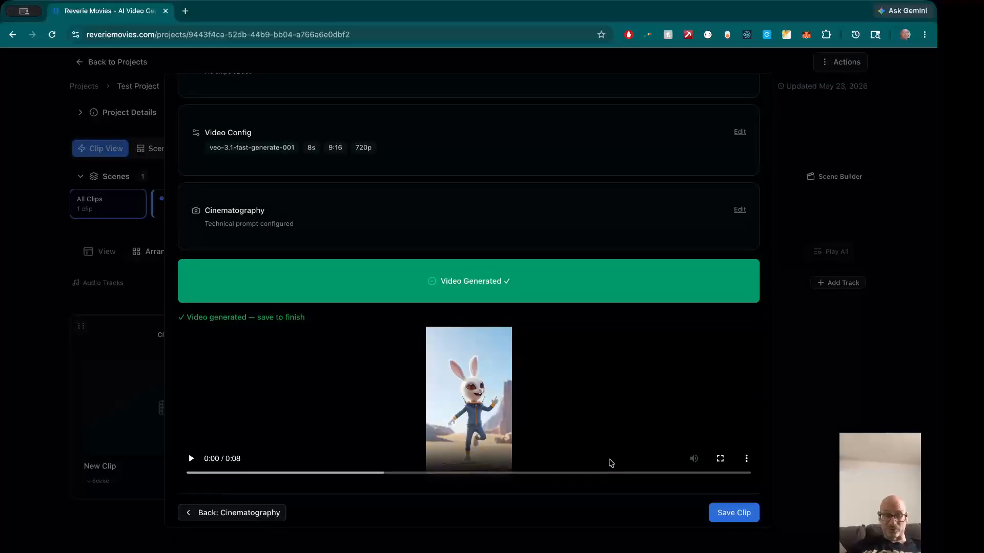
pyautogui.click(720, 459)
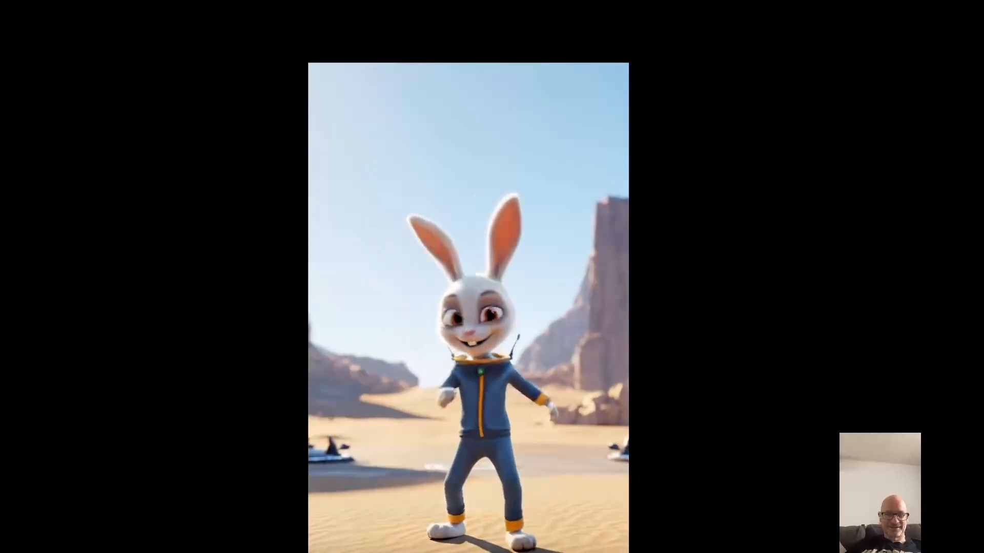
pyautogui.press('Escape')
pyautogui.scroll(-5, 719, 523)
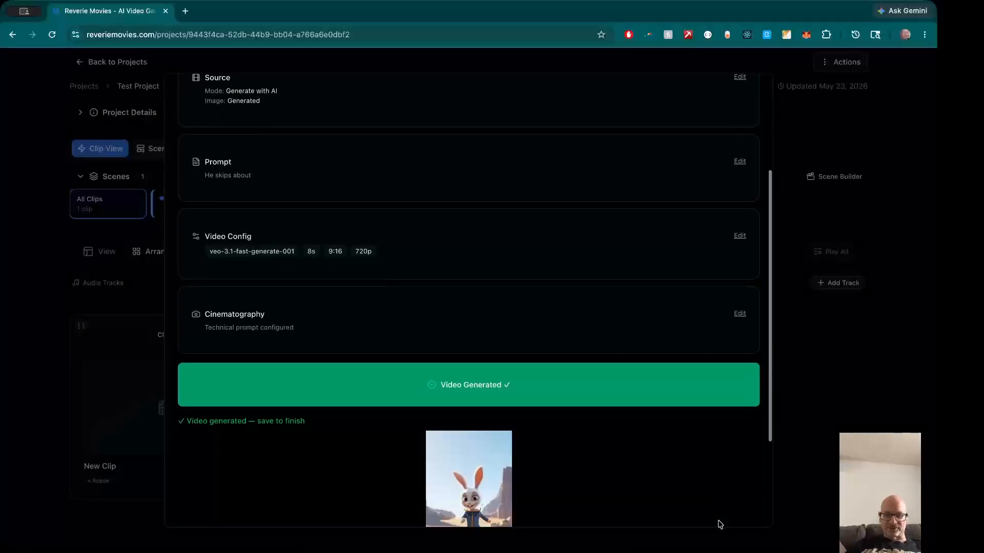
pyautogui.click(747, 479)
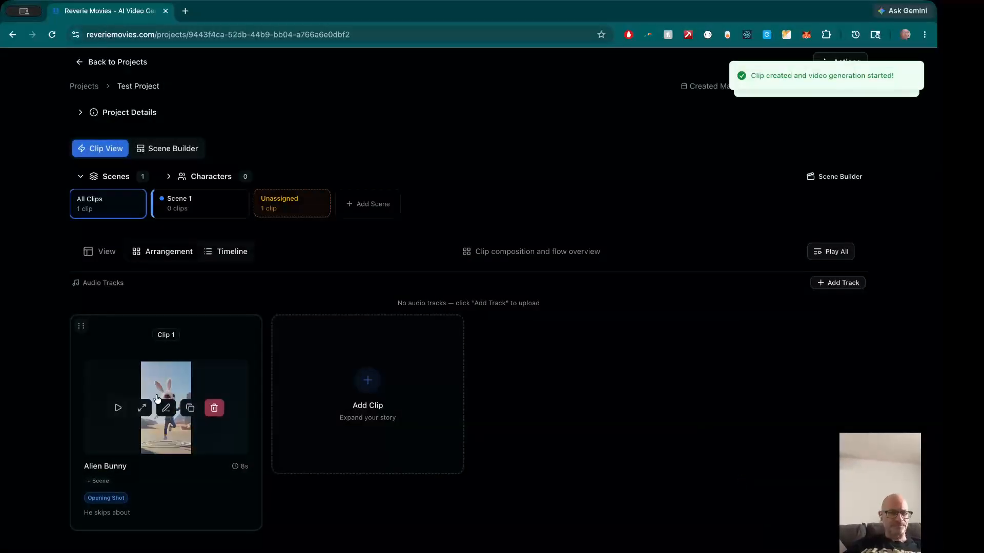
# Preview the Alien Bunny clip on its card, then play it in the enlarged player and close the player
pyautogui.moveTo(146, 379)
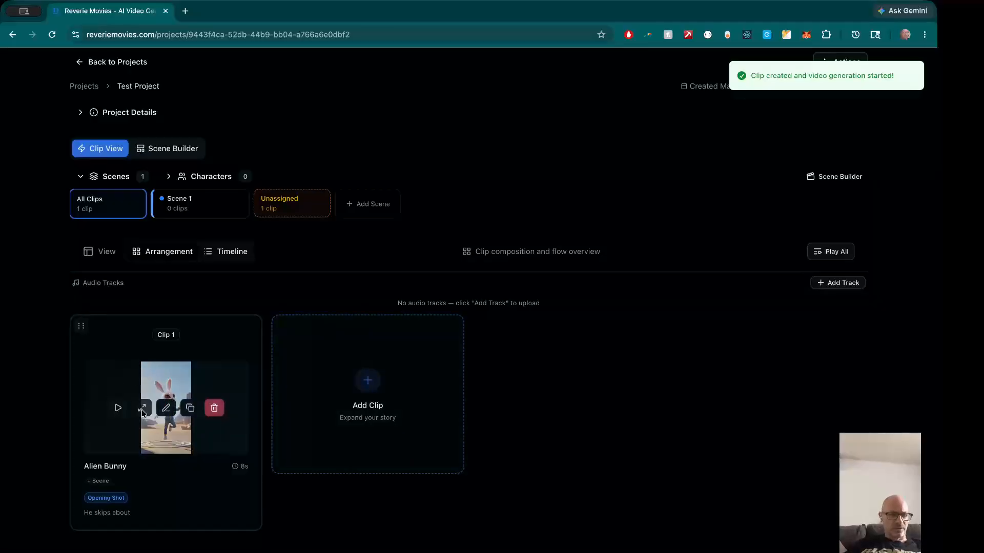
pyautogui.click(118, 408)
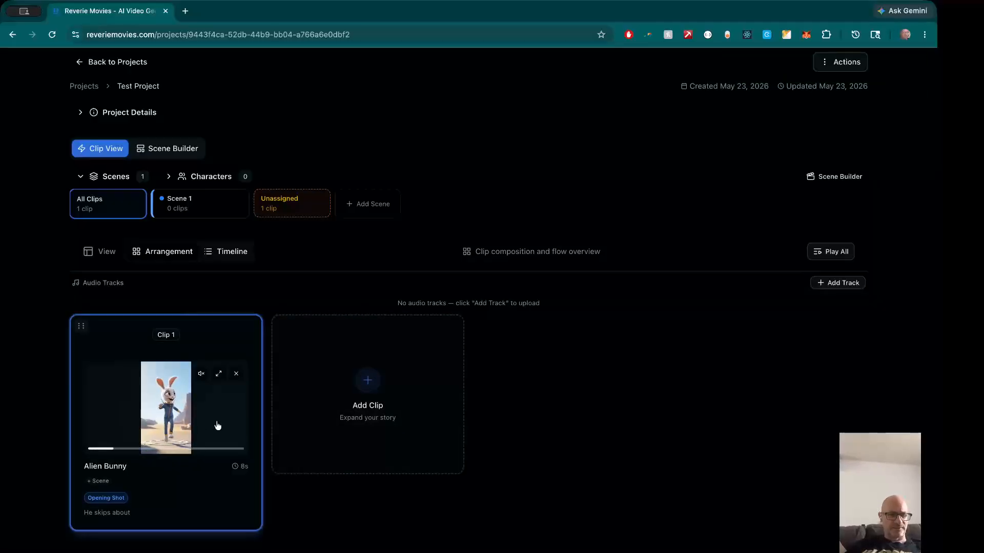
pyautogui.click(239, 373)
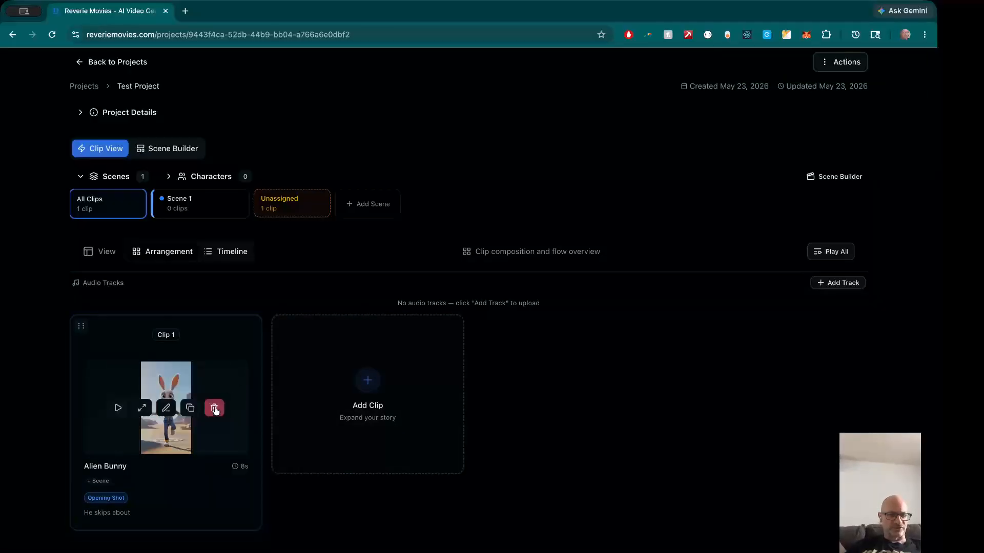
pyautogui.click(143, 408)
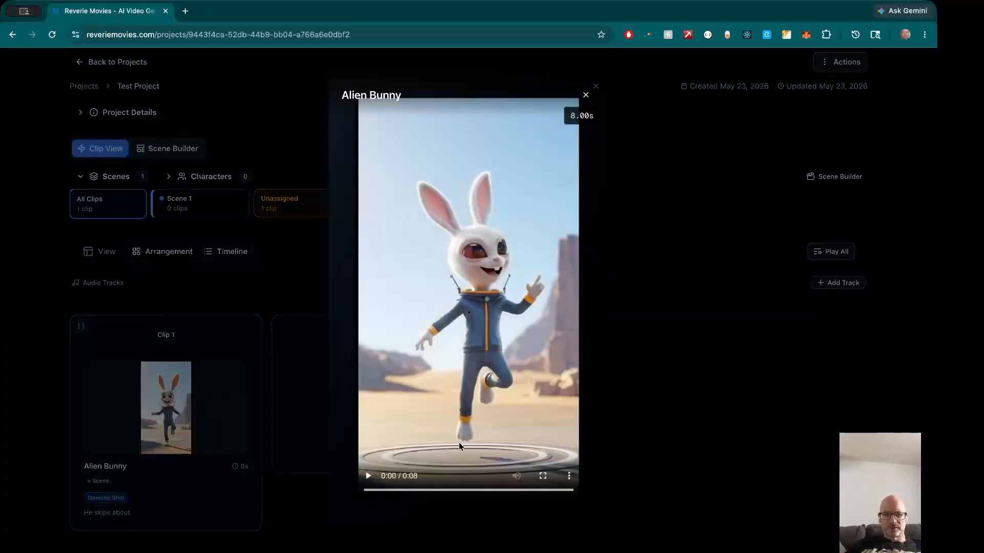
pyautogui.click(369, 476)
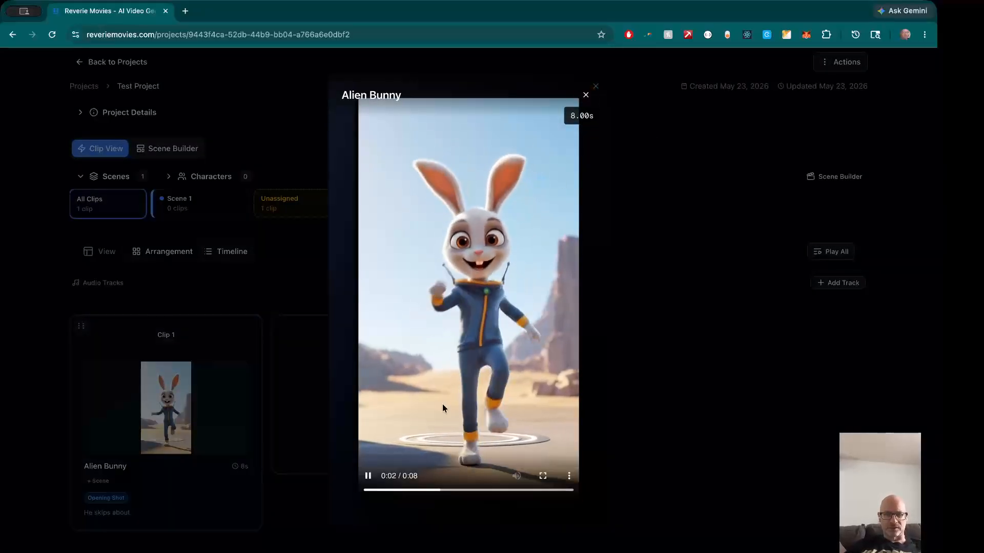
pyautogui.click(542, 476)
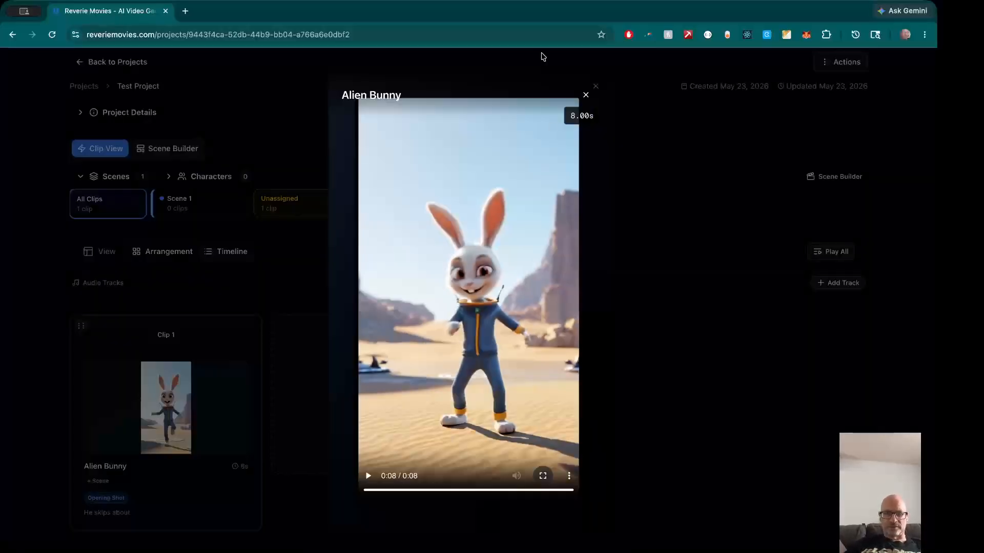
pyautogui.click(586, 95)
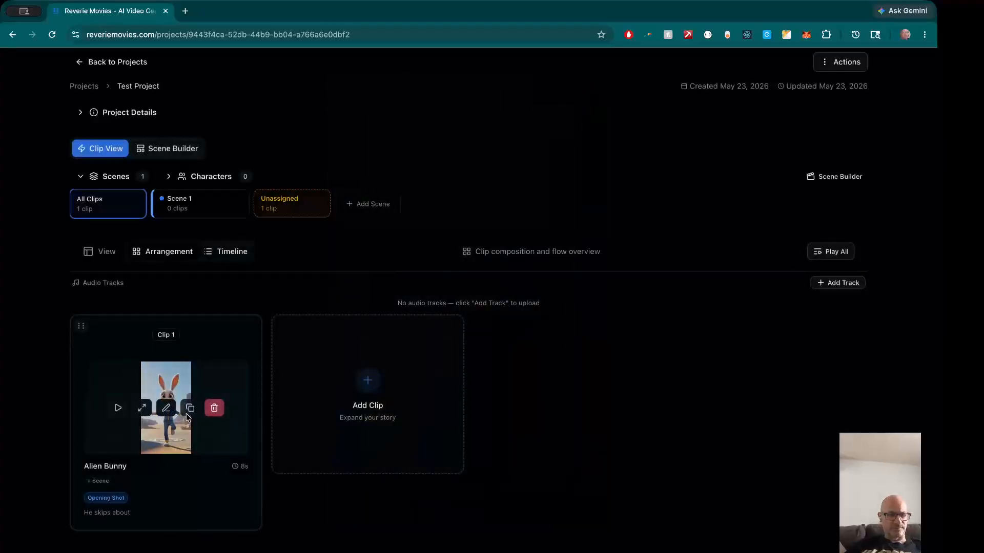
# Open the Alien Bunny clip for editing and look over its source image, prompt and cinematography settings
pyautogui.click(166, 409)
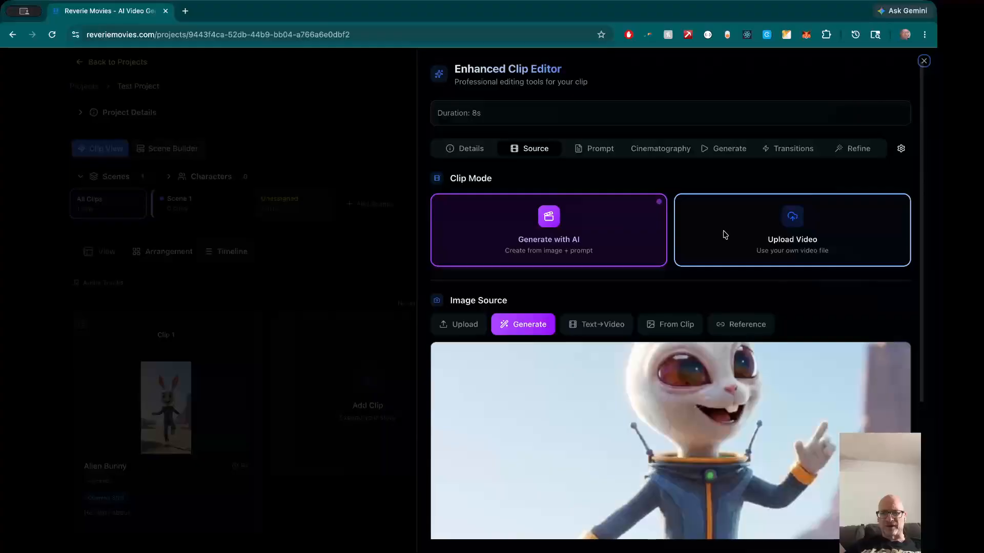
pyautogui.scroll(-1, 709, 305)
pyautogui.scroll(-3, 708, 304)
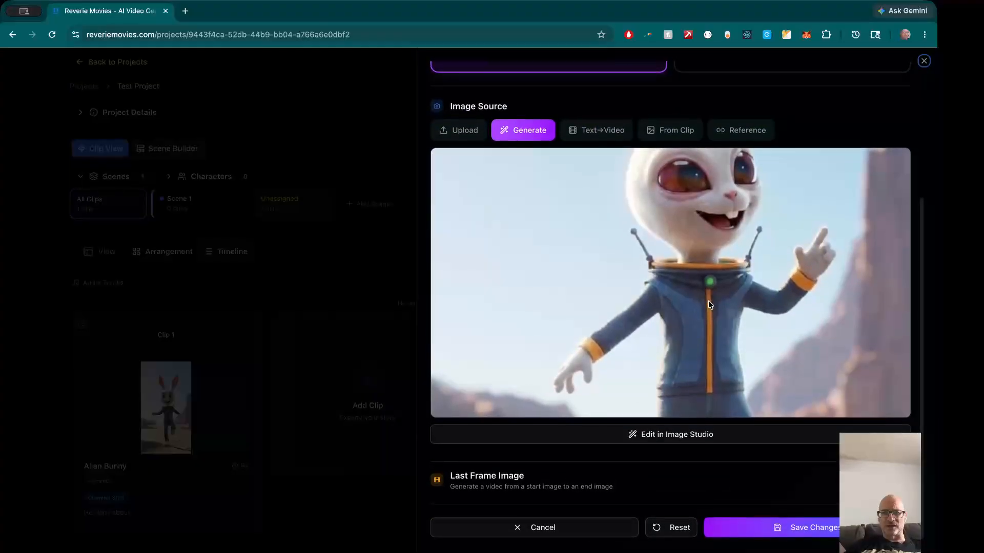
pyautogui.scroll(4, 707, 303)
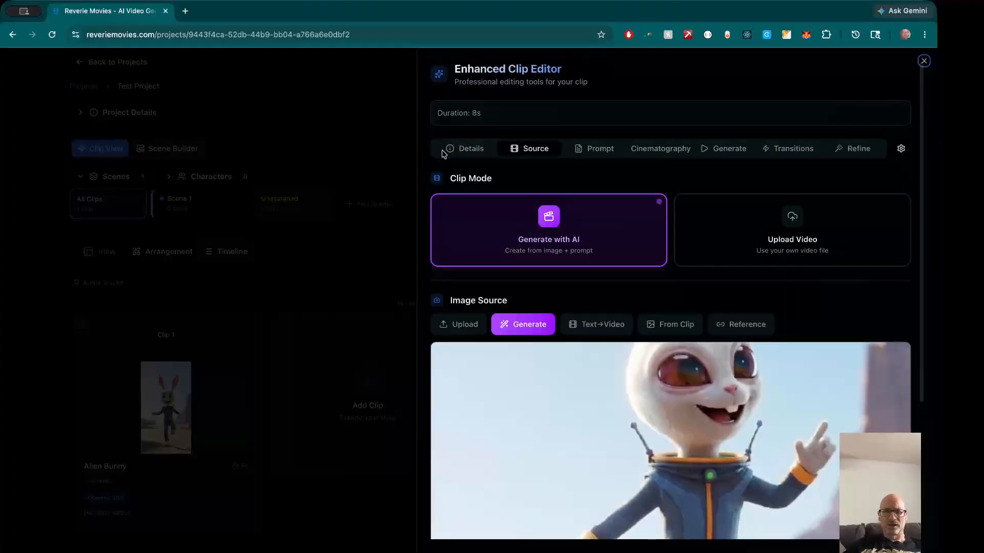
pyautogui.click(597, 155)
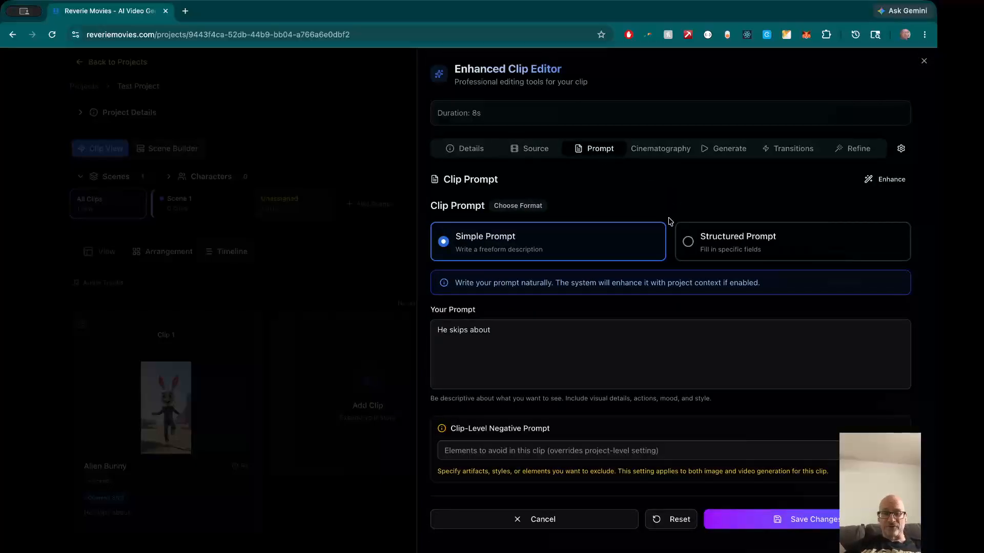
pyautogui.click(659, 150)
# Look through the Alien Bunny clip's generation, transition and refine options, then close the clip editor
pyautogui.click(726, 150)
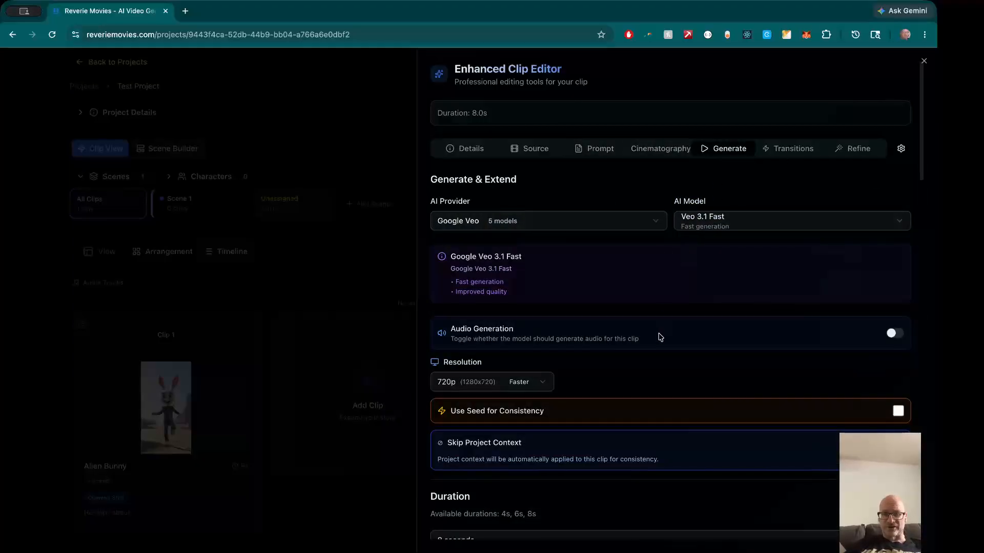
pyautogui.scroll(-12, 654, 343)
pyautogui.scroll(-5, 655, 346)
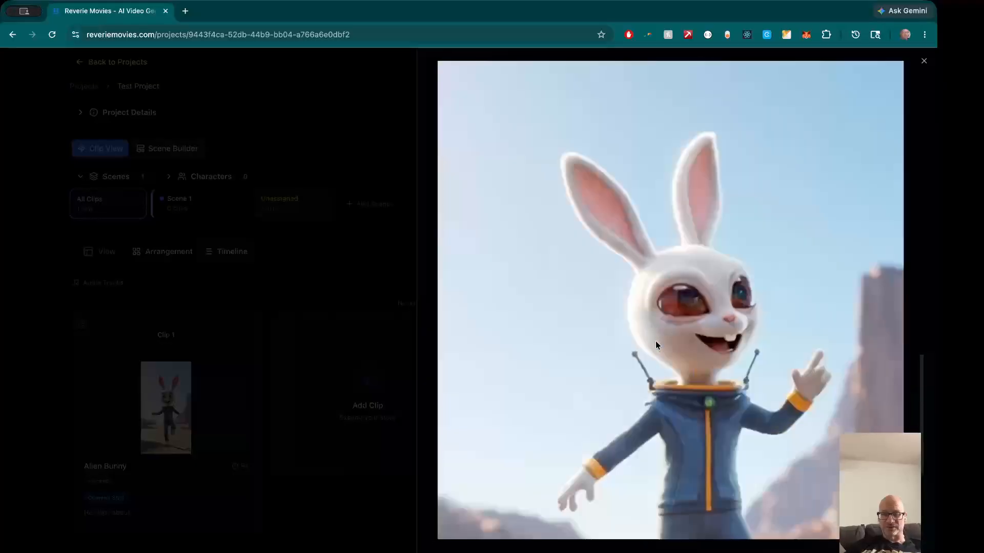
pyautogui.scroll(15, 655, 346)
pyautogui.click(792, 152)
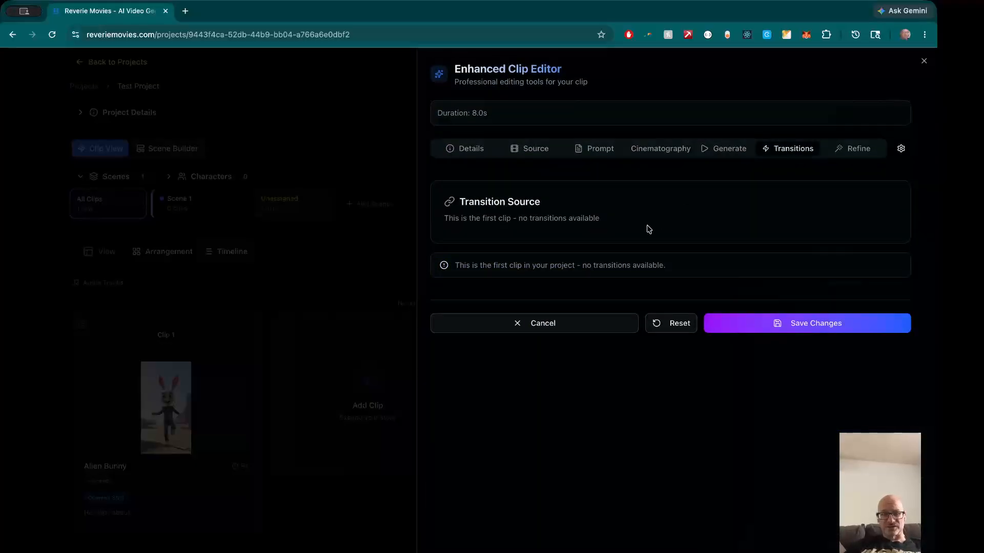
pyautogui.click(866, 150)
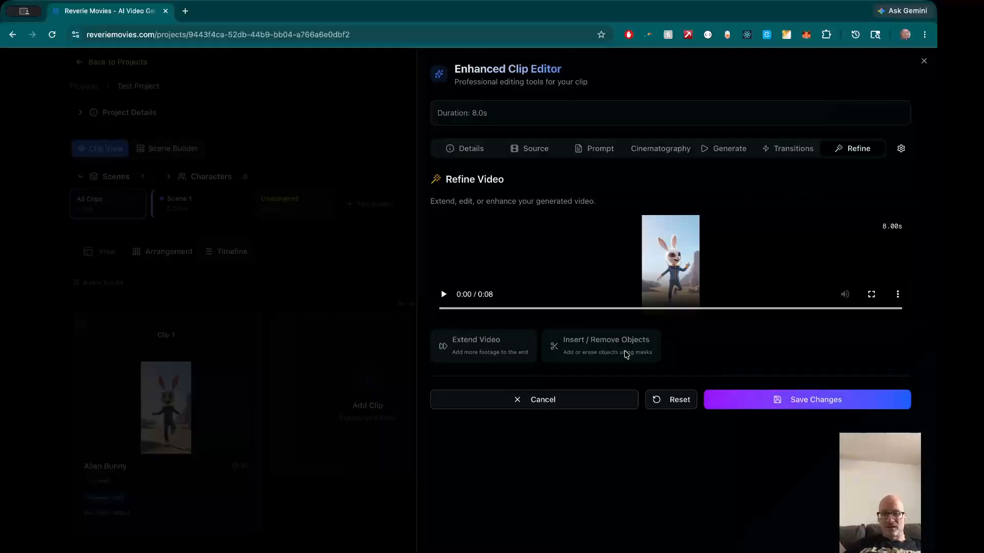
pyautogui.click(923, 62)
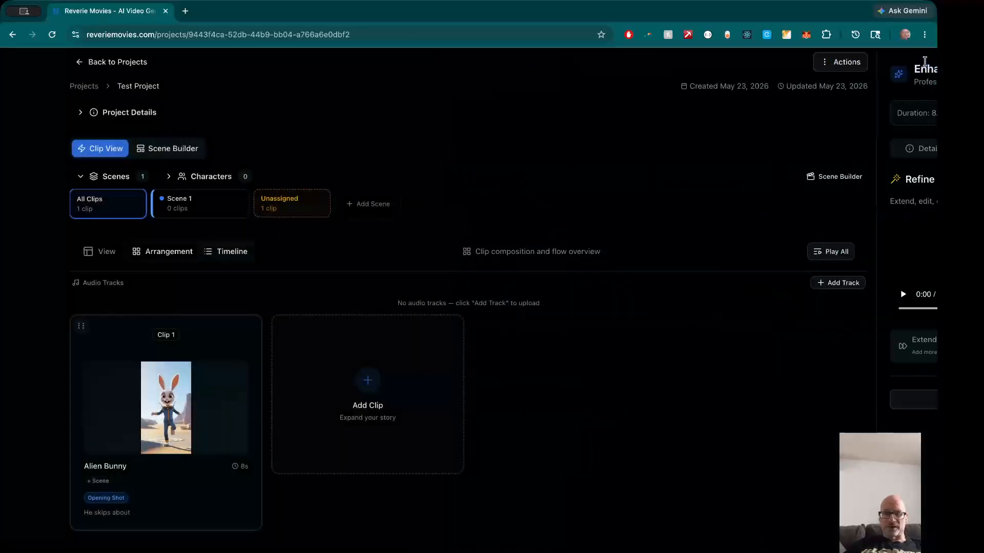
# Start a next clip after Alien Bunny, keep the Continuation type, and title it "He does a somersault"
pyautogui.click(367, 394)
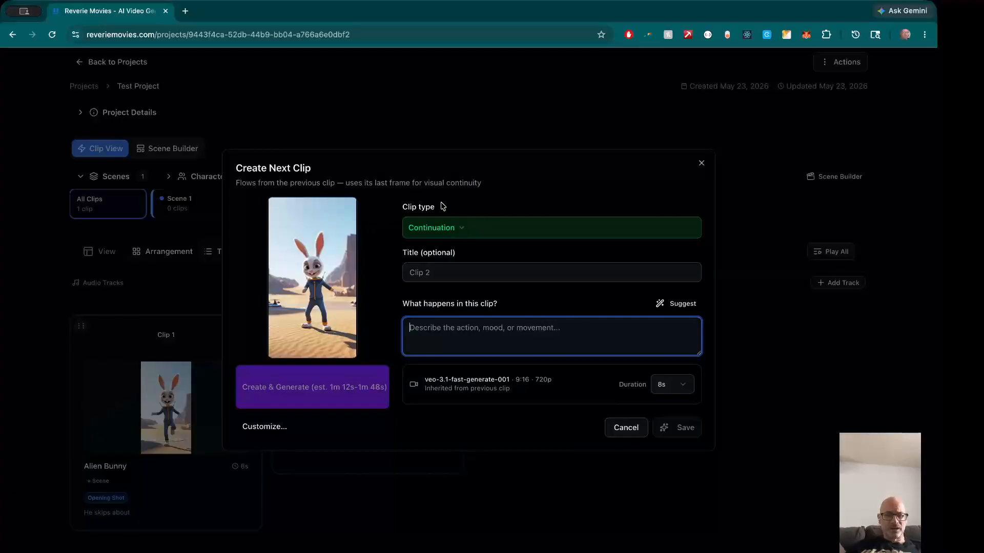
pyautogui.click(464, 226)
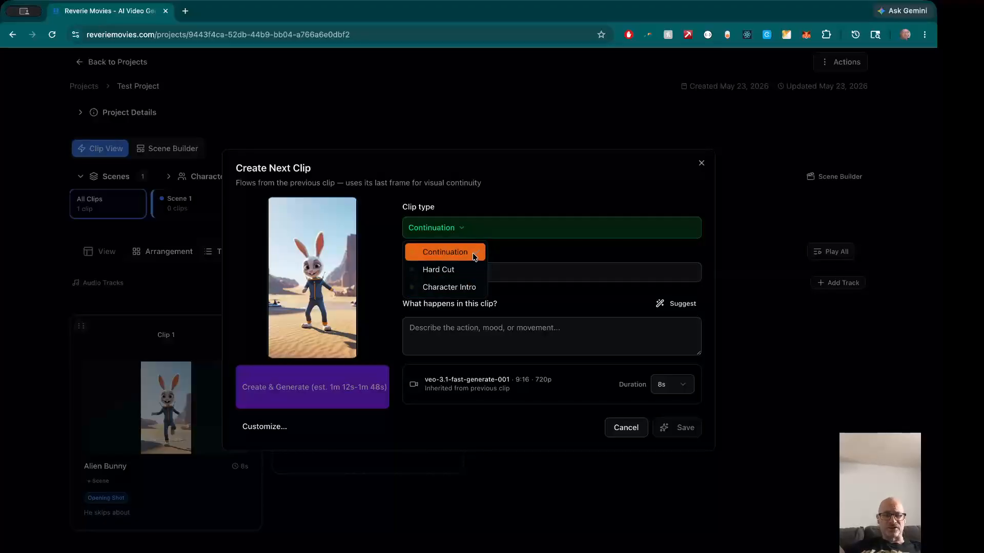
pyautogui.click(557, 193)
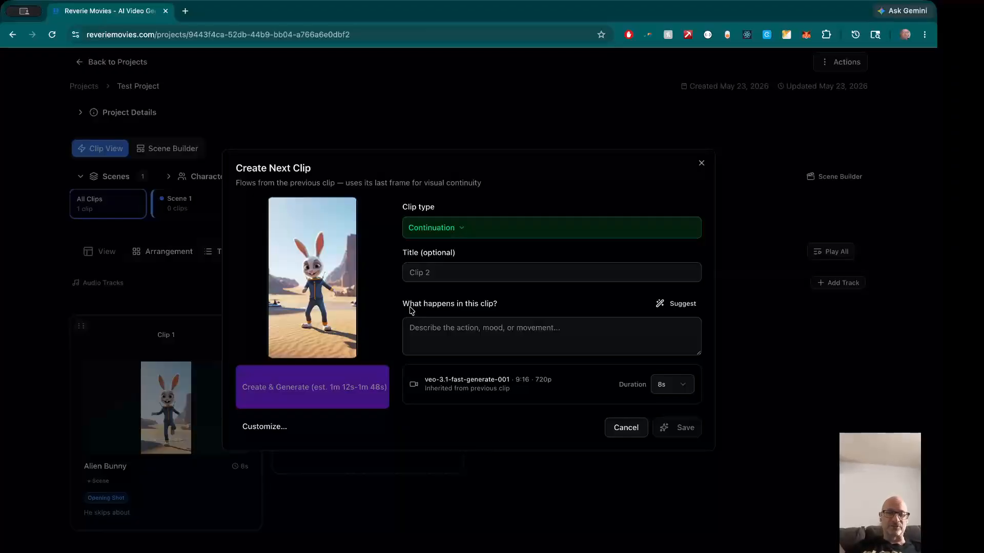
pyautogui.click(500, 272)
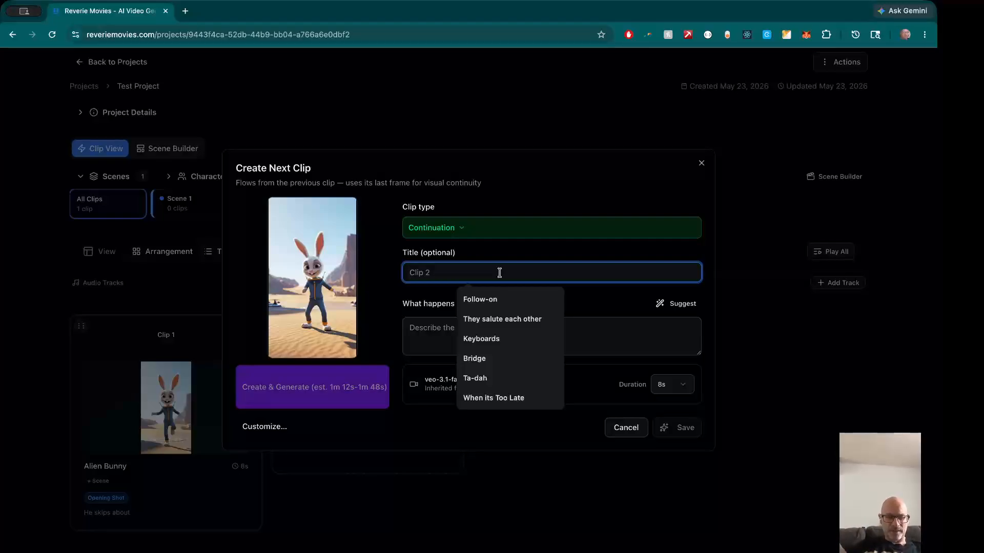
pyautogui.write('He does a s')
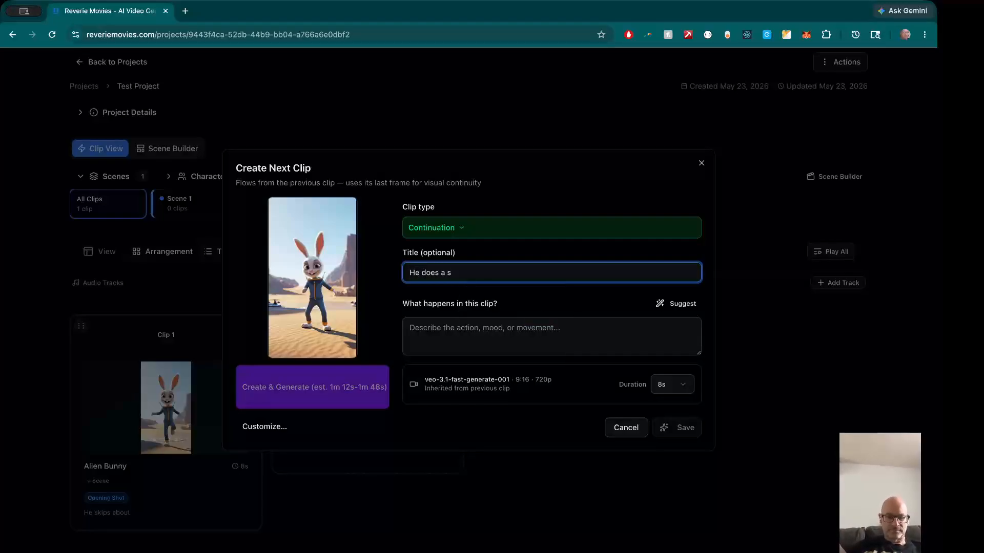
pyautogui.write('omersaul')
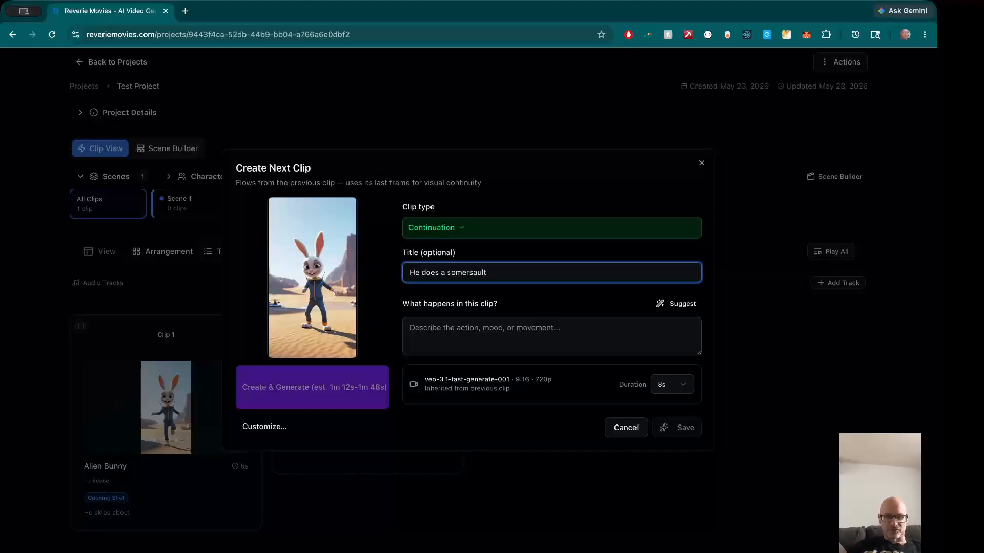
pyautogui.write('t')
# Reuse the title "He does a somersault" as the clip's description, and check the duration options, keeping 8s
pyautogui.click(583, 343)
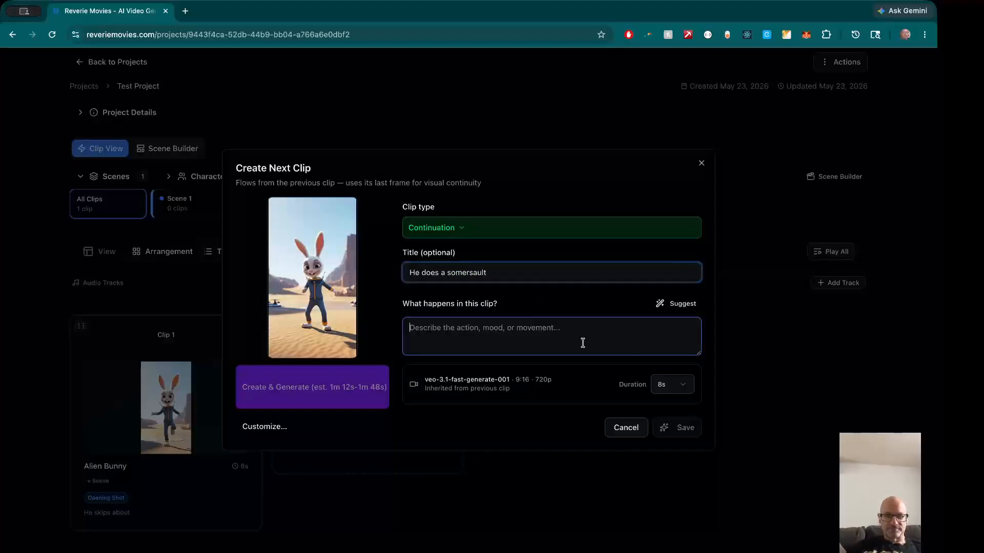
pyautogui.moveTo(508, 271); pyautogui.dragTo(389, 267)
pyautogui.hotkey('ctrl', 'c')
pyautogui.click(519, 343)
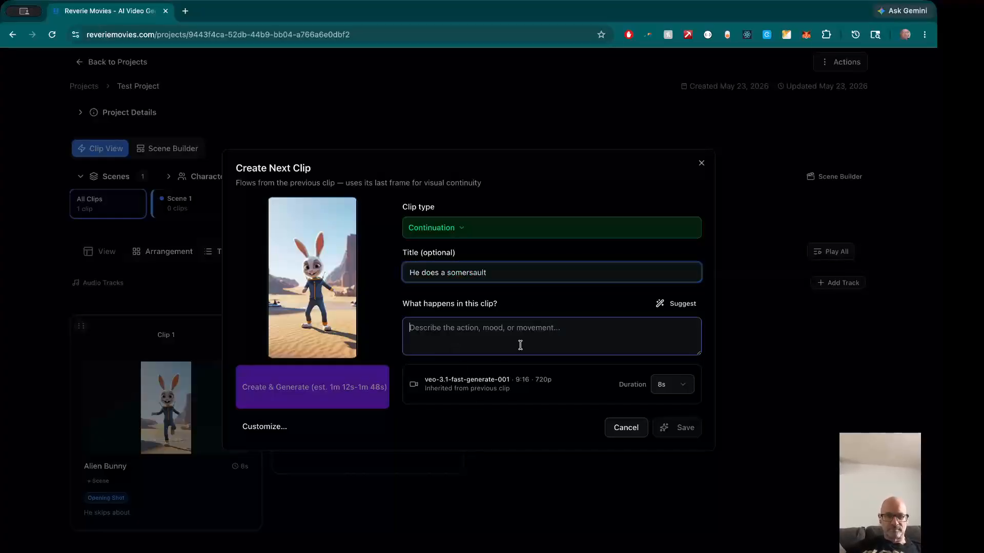
pyautogui.hotkey('ctrl', 'v')
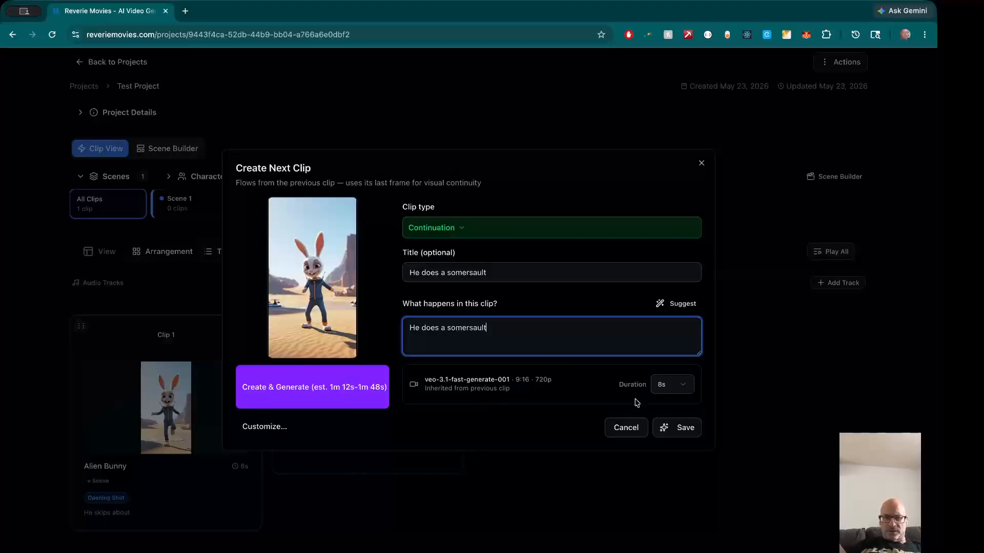
pyautogui.click(675, 388)
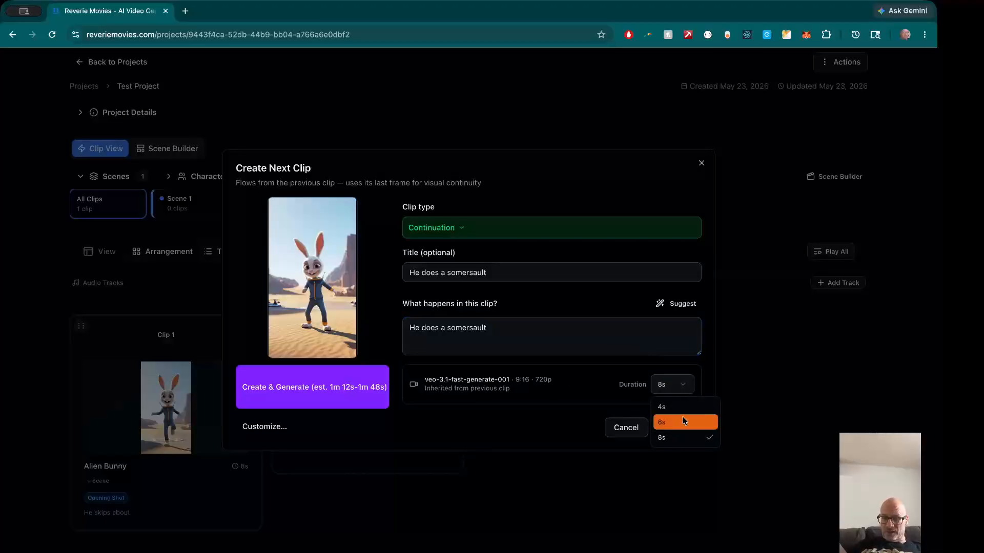
pyautogui.click(536, 441)
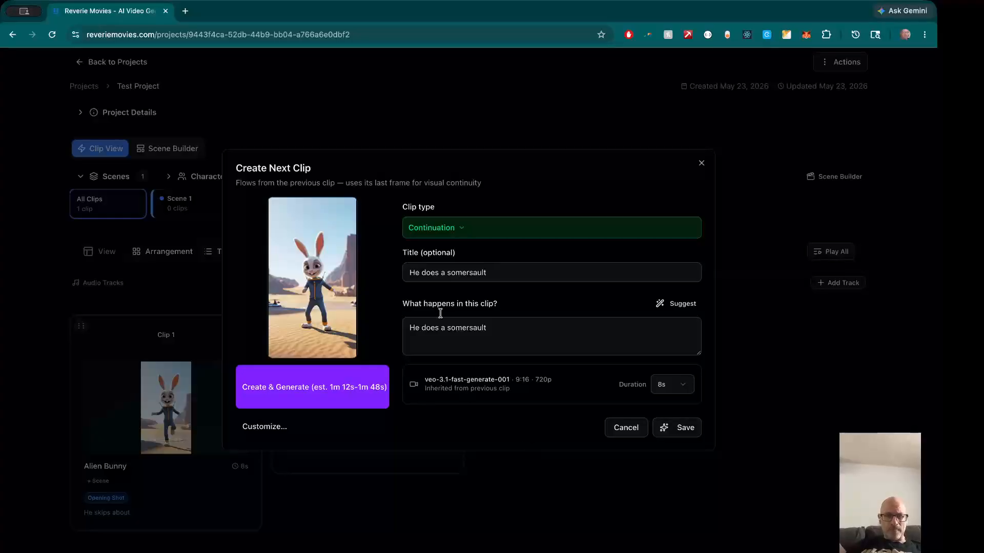
# Try the Hard Cut clip type and compare the earlier bunny image versions in Image Studio without using one
pyautogui.click(458, 230)
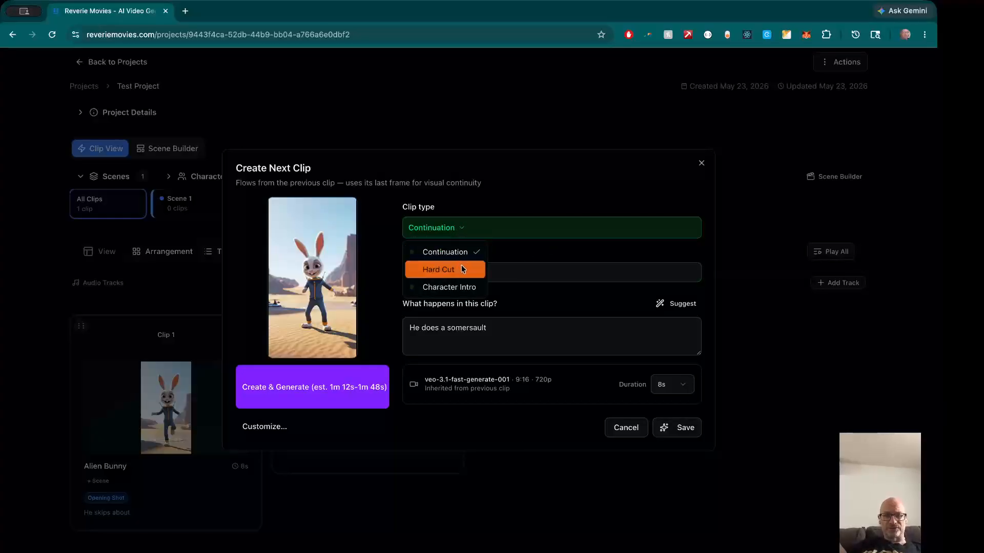
pyautogui.click(461, 269)
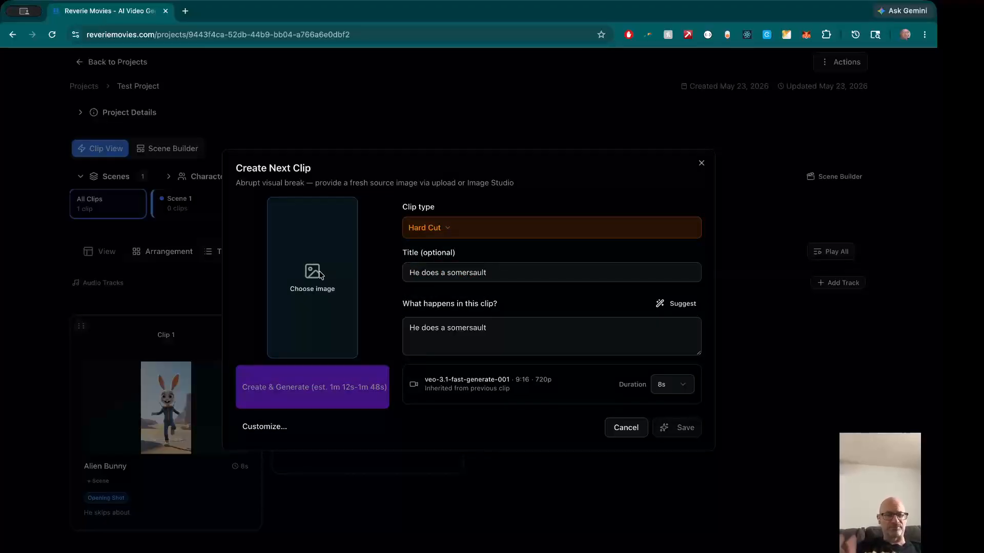
pyautogui.click(319, 274)
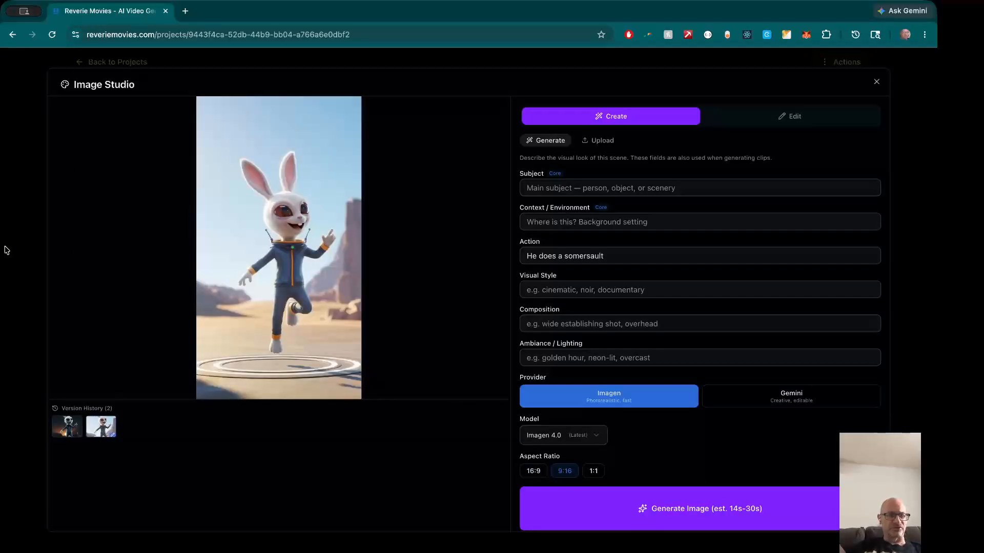
pyautogui.click(66, 431)
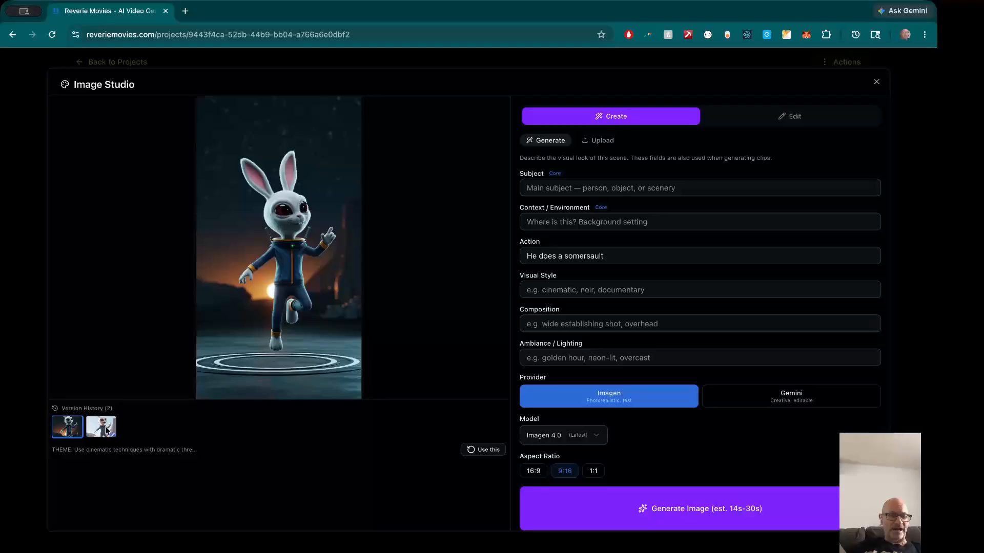
pyautogui.click(101, 430)
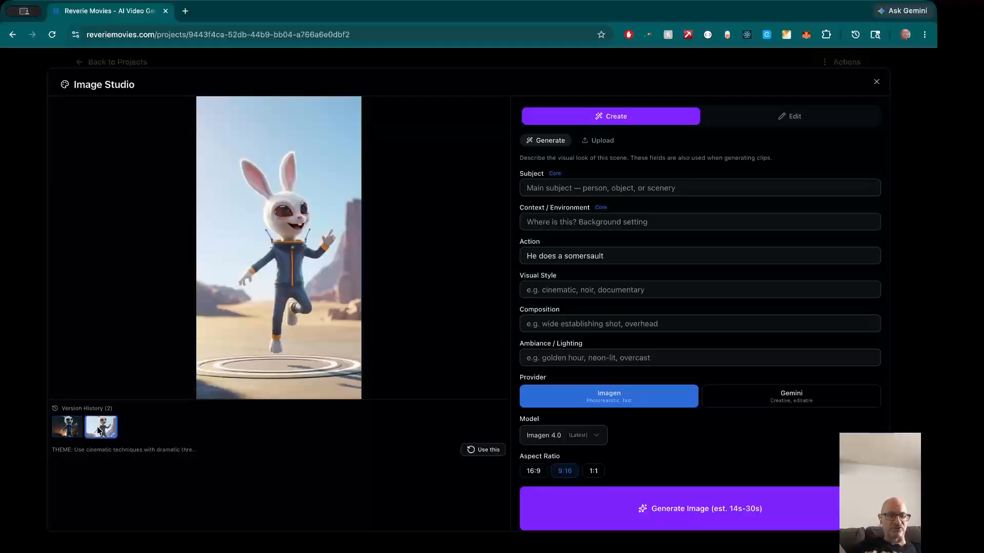
pyautogui.click(64, 431)
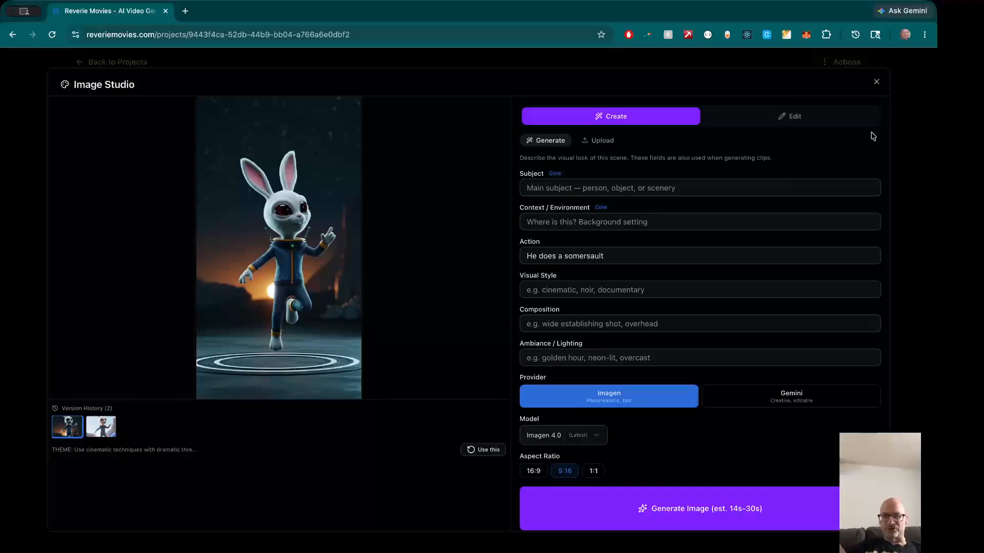
pyautogui.click(876, 83)
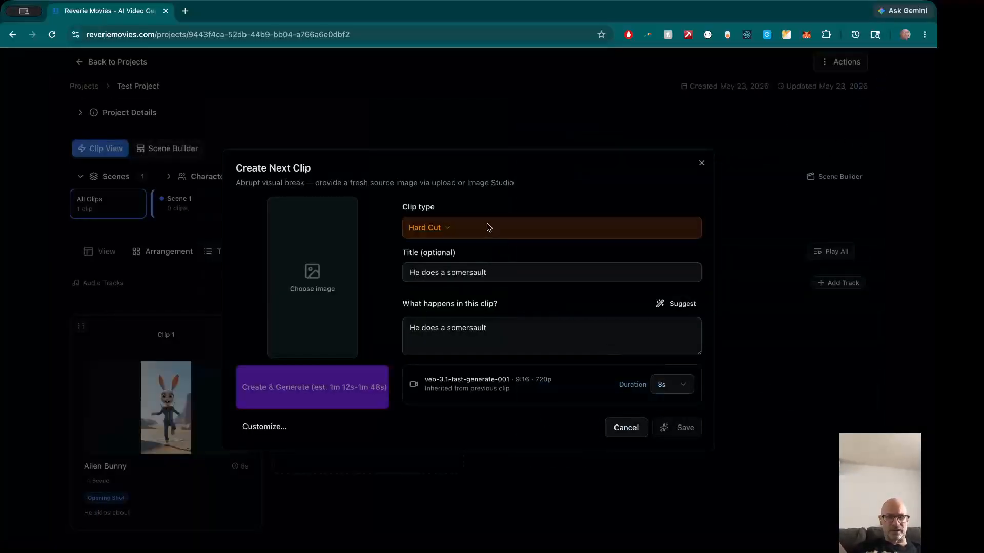
# Try the Character Intro clip type for the next clip, then switch it back to Hard Cut
pyautogui.click(488, 228)
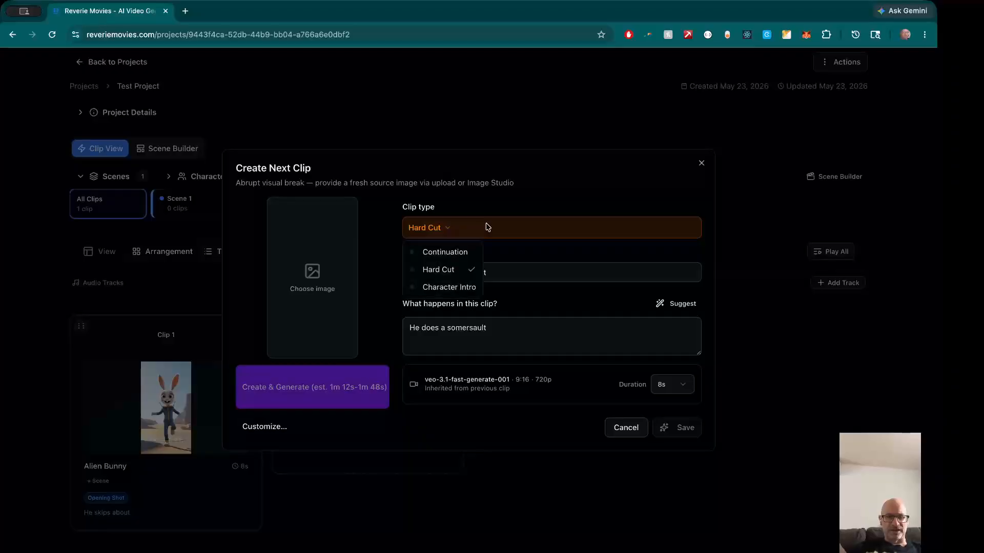
pyautogui.click(470, 285)
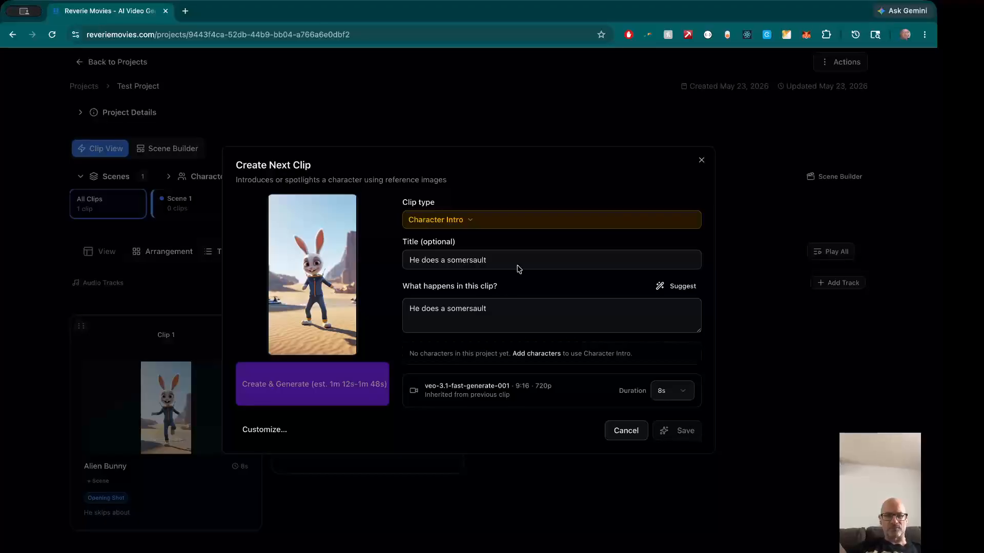
pyautogui.click(472, 220)
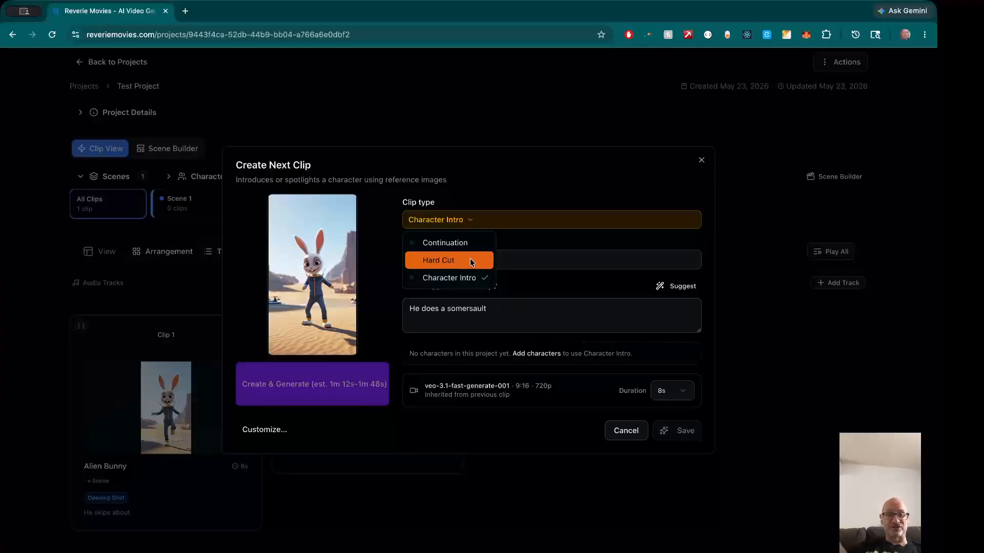
pyautogui.click(457, 261)
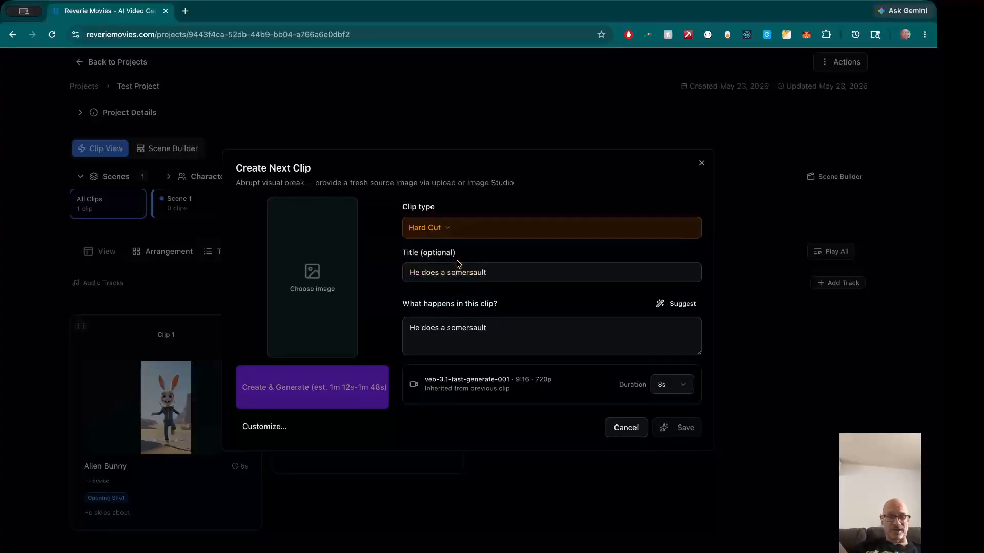
pyautogui.press('Tab')
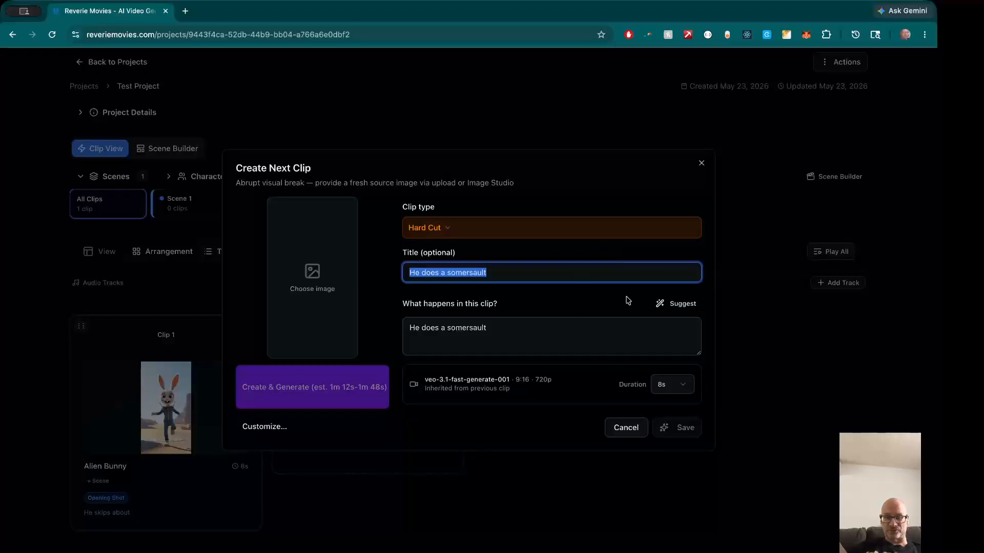
# Set the next clip's type to Continuation, then create the clip and generate its video
pyautogui.click(431, 232)
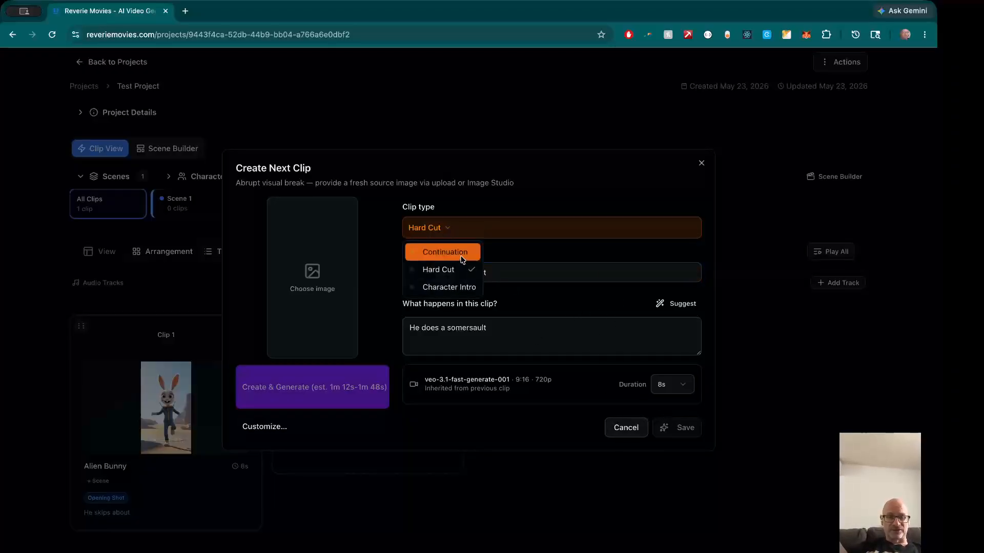
pyautogui.click(463, 259)
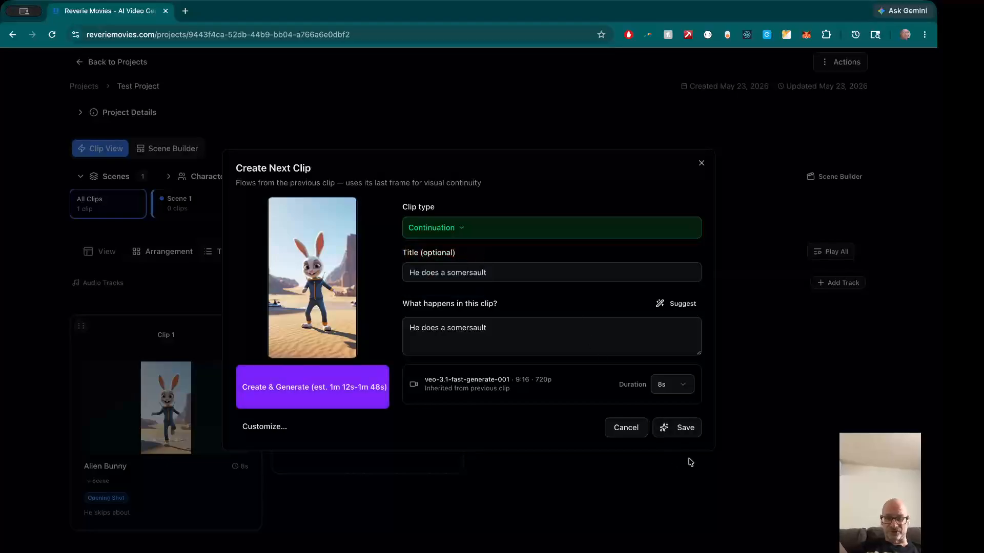
pyautogui.click(681, 433)
pyautogui.click(301, 388)
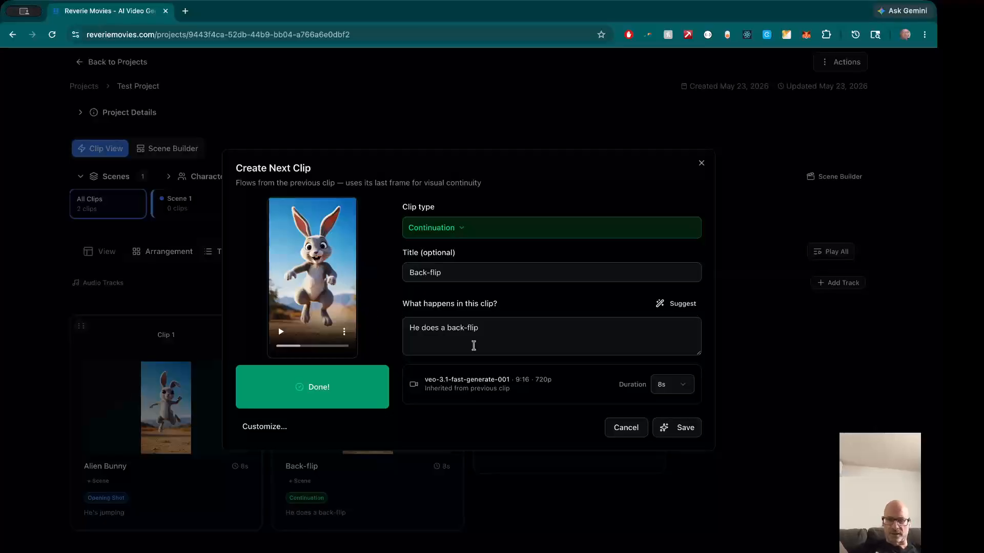
# Preview the generated Back-flip clip in full screen and save it to the project
pyautogui.click(685, 434)
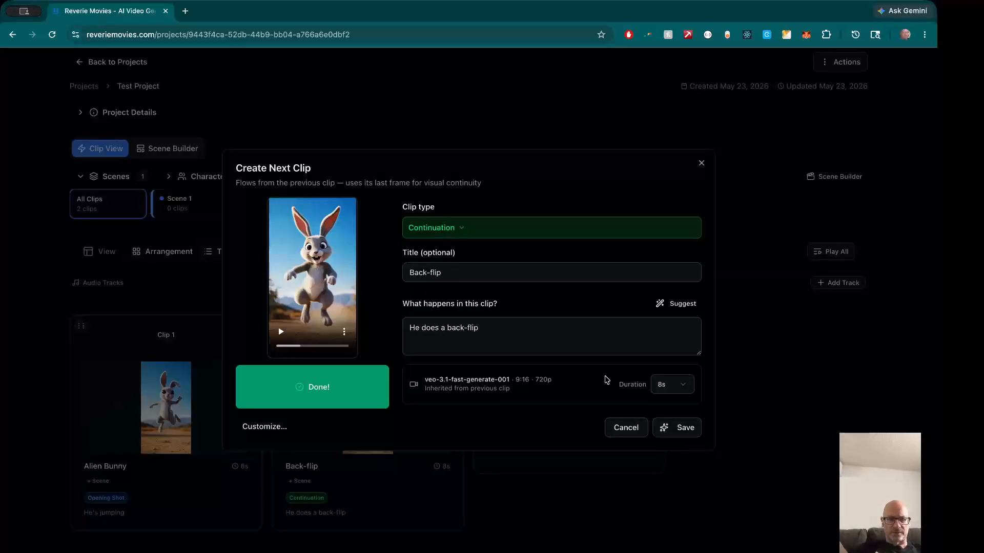
pyautogui.click(344, 332)
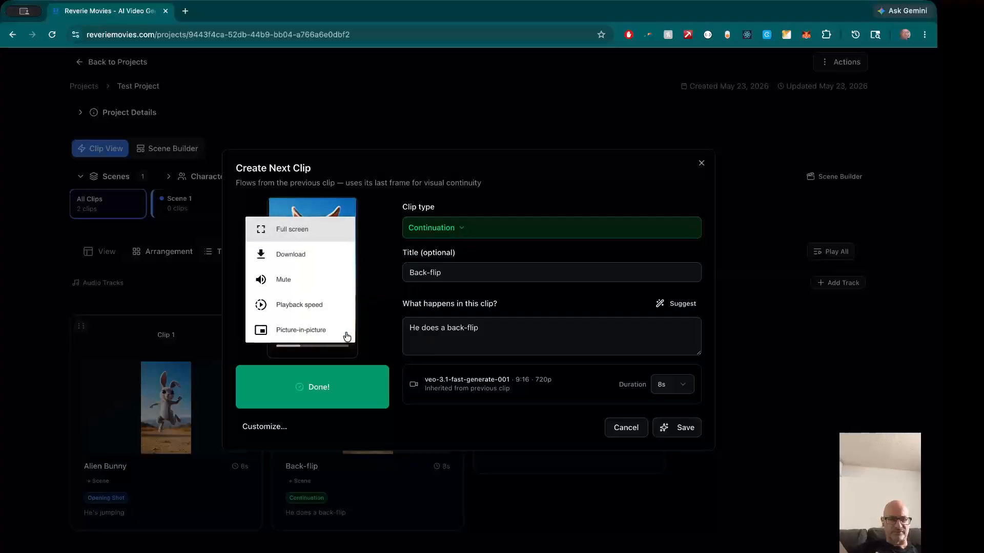
pyautogui.click(294, 228)
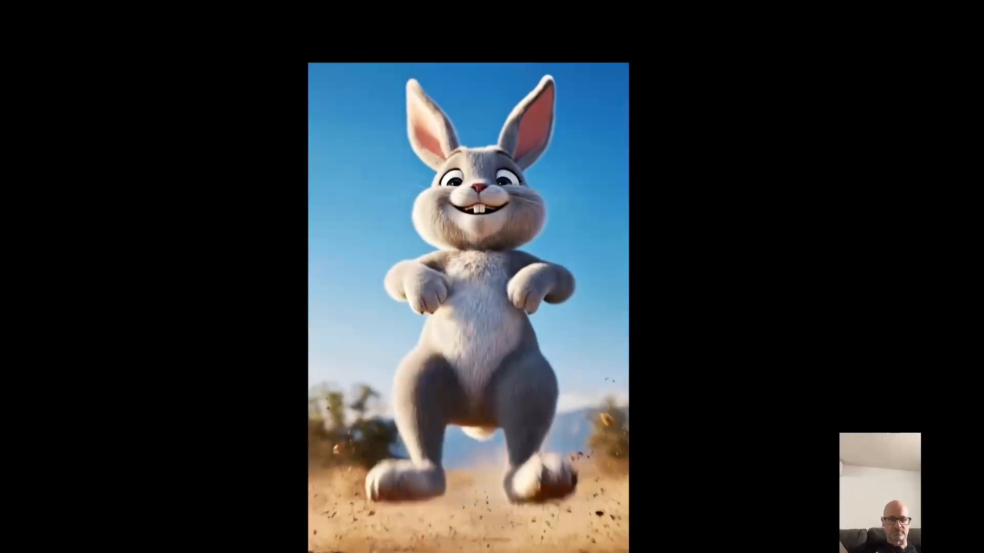
pyautogui.press('Escape')
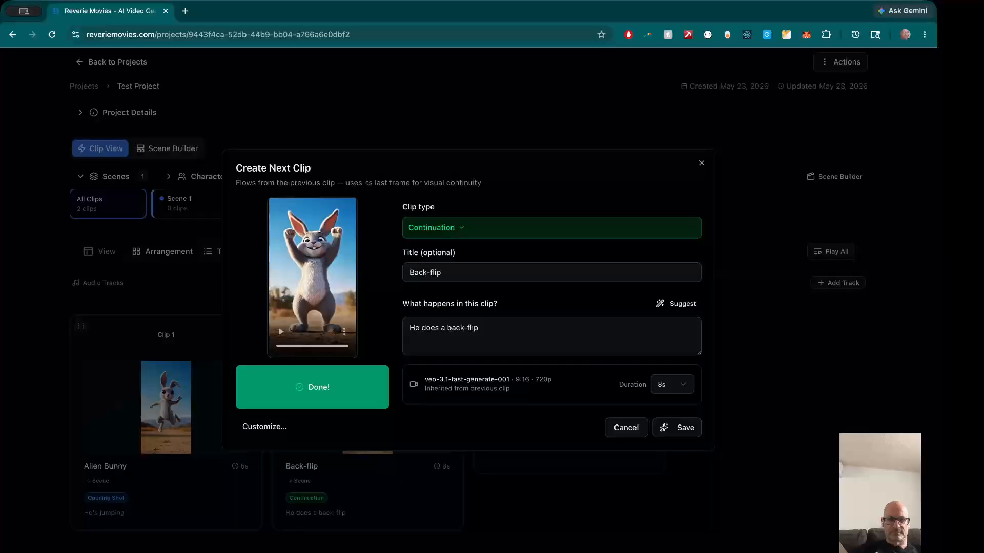
pyautogui.click(679, 427)
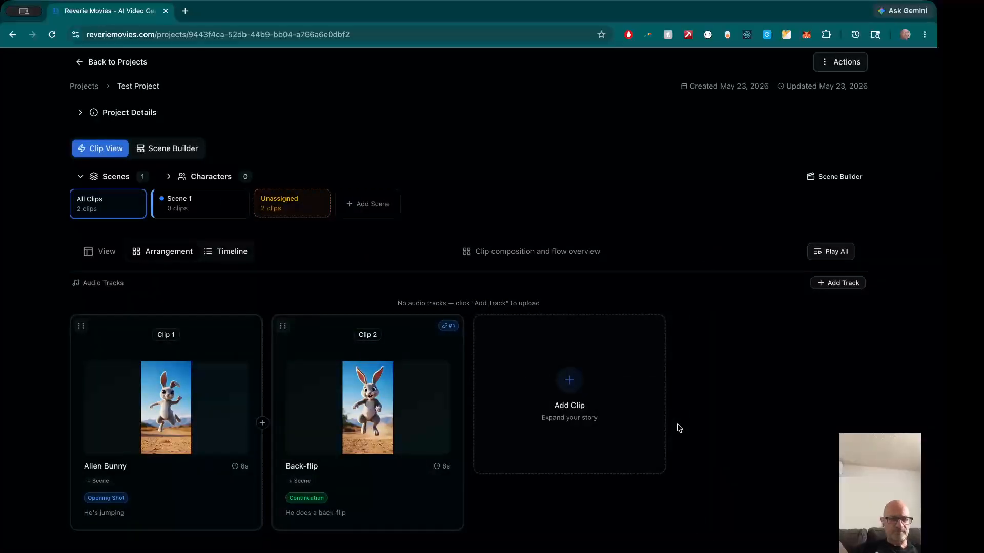
# Check the insert, crossfade and extend options between Clip 1 and Clip 2 without applying any
pyautogui.moveTo(340, 330)
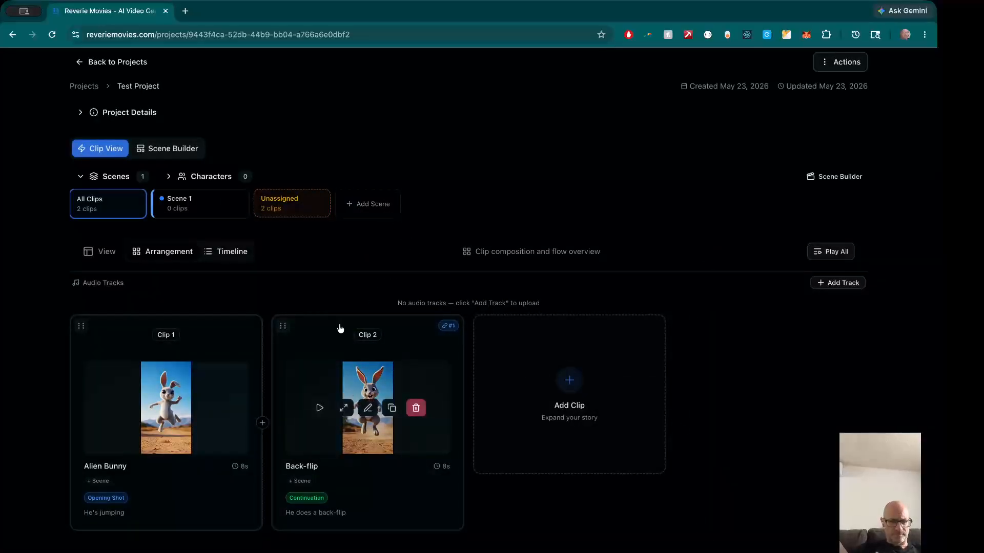
pyautogui.click(260, 425)
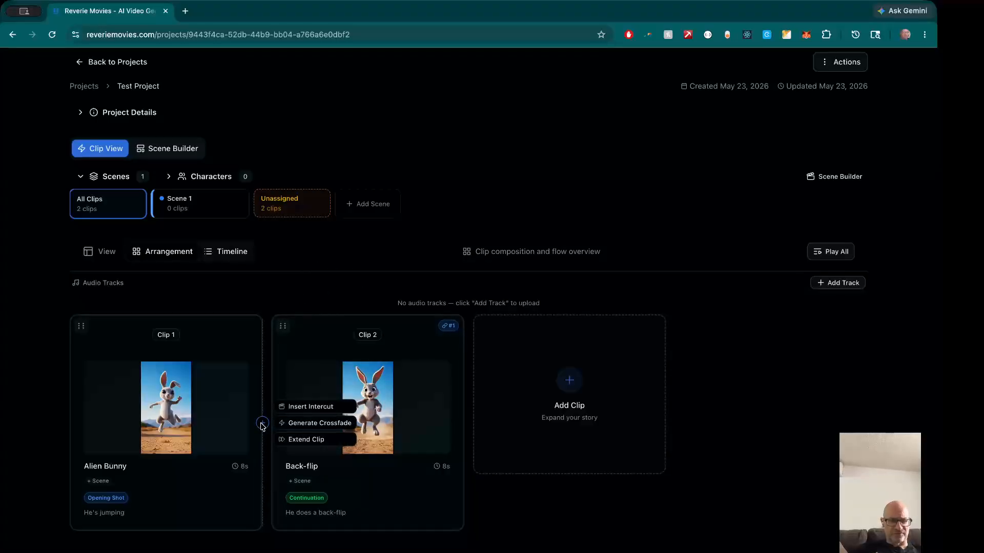
pyautogui.click(263, 424)
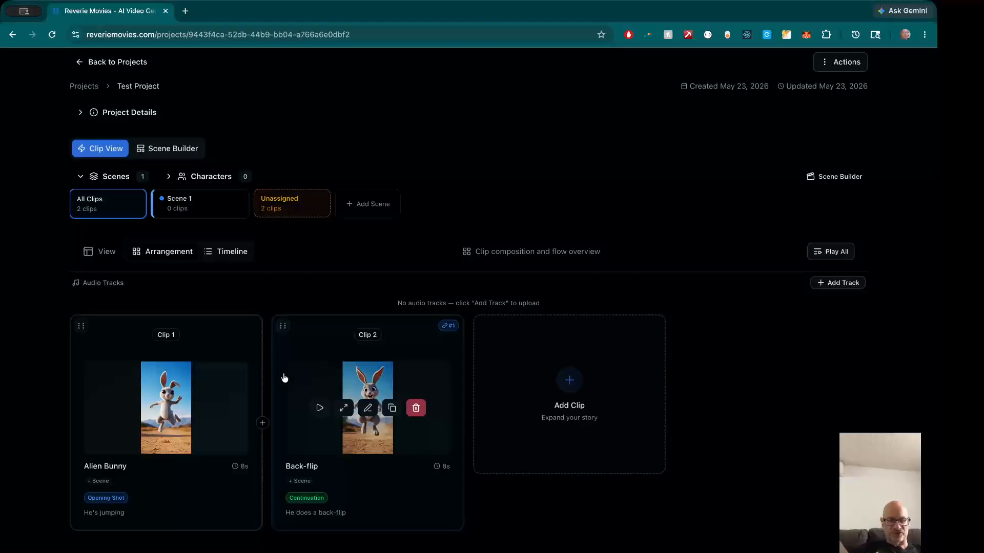
pyautogui.moveTo(273, 378)
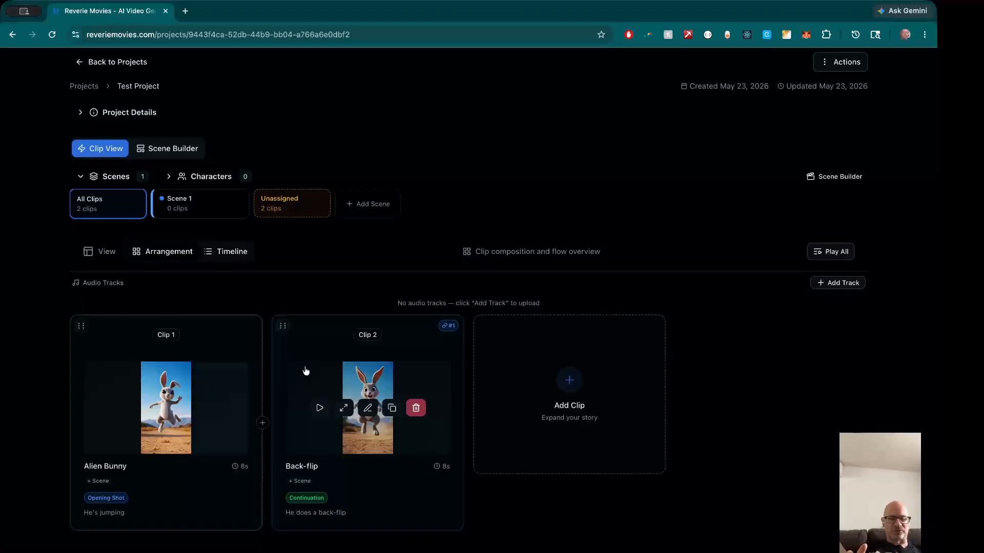
pyautogui.click(263, 423)
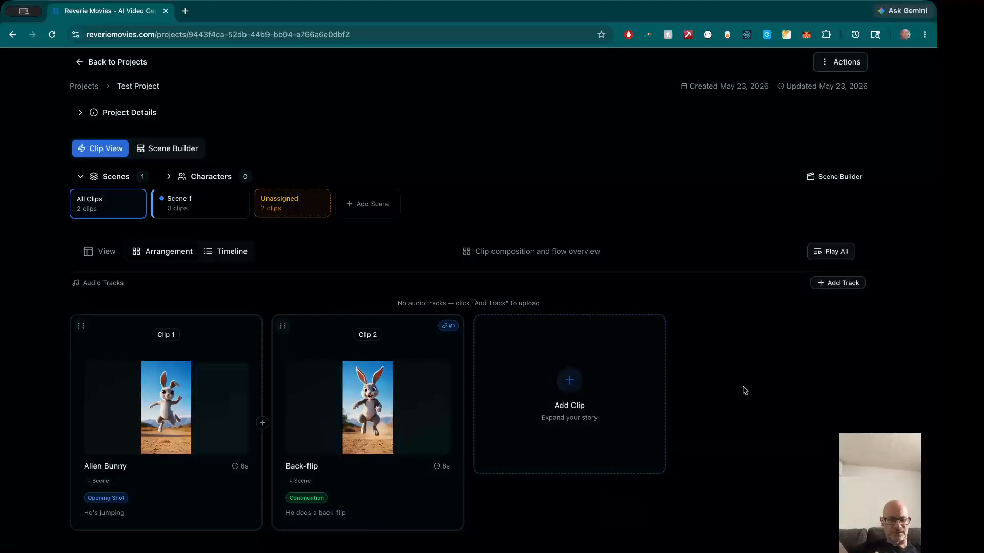
# Export the project's two clips with the Fast export profile
pyautogui.scroll(-1, 502, 507)
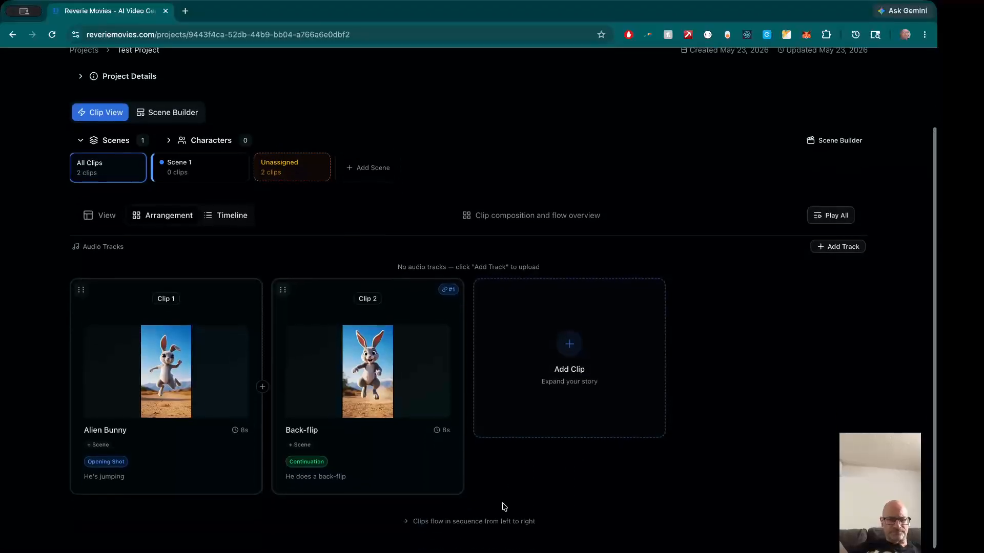
pyautogui.moveTo(343, 372)
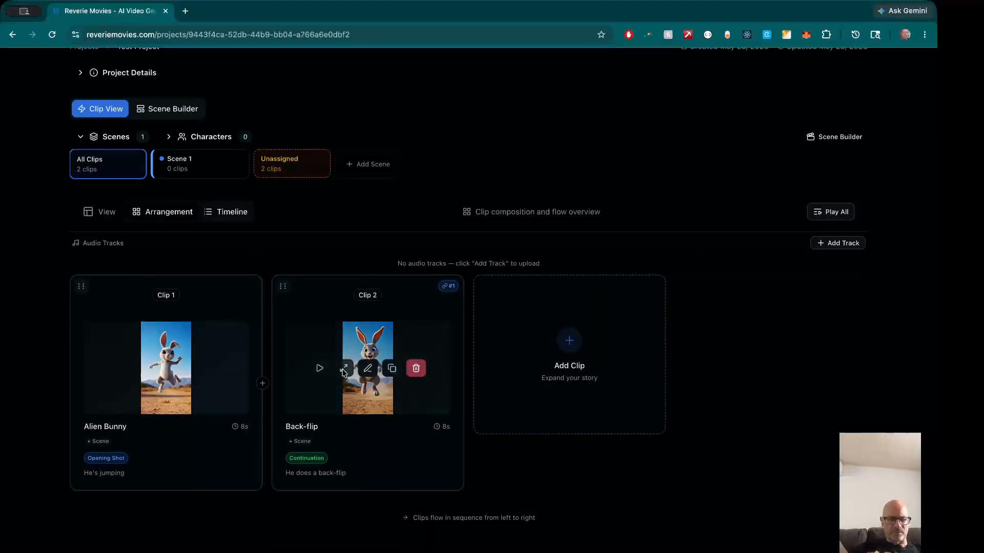
pyautogui.scroll(2, 756, 345)
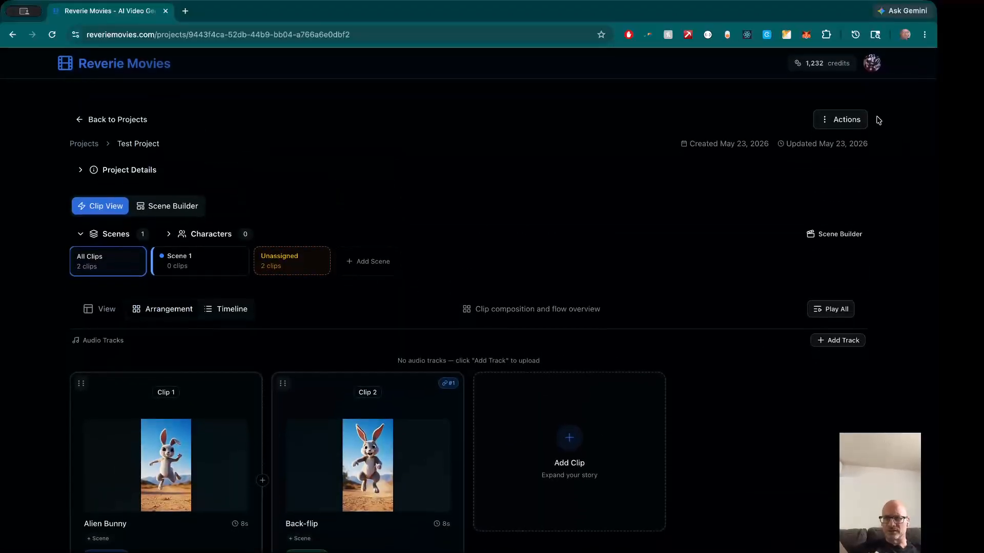
pyautogui.click(843, 119)
pyautogui.click(805, 167)
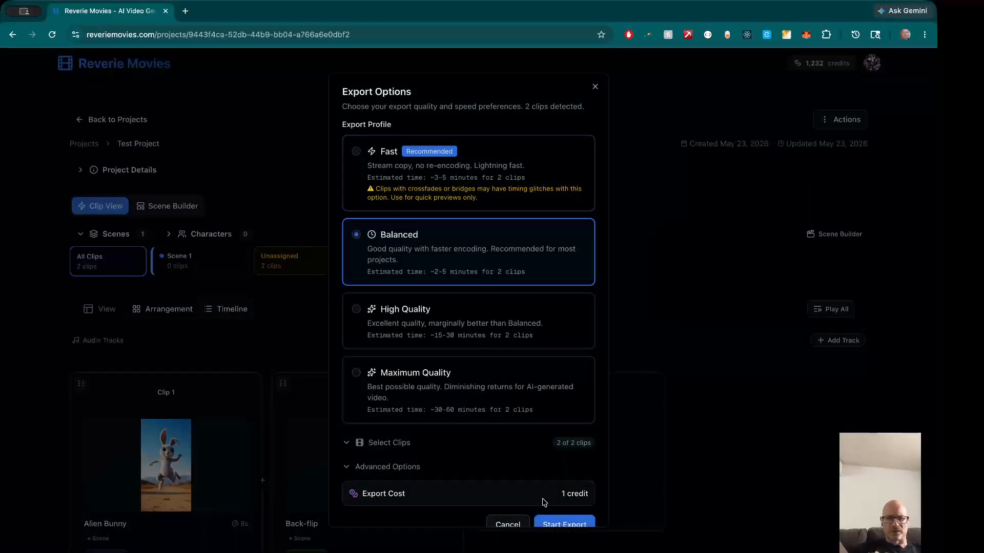
pyautogui.click(356, 152)
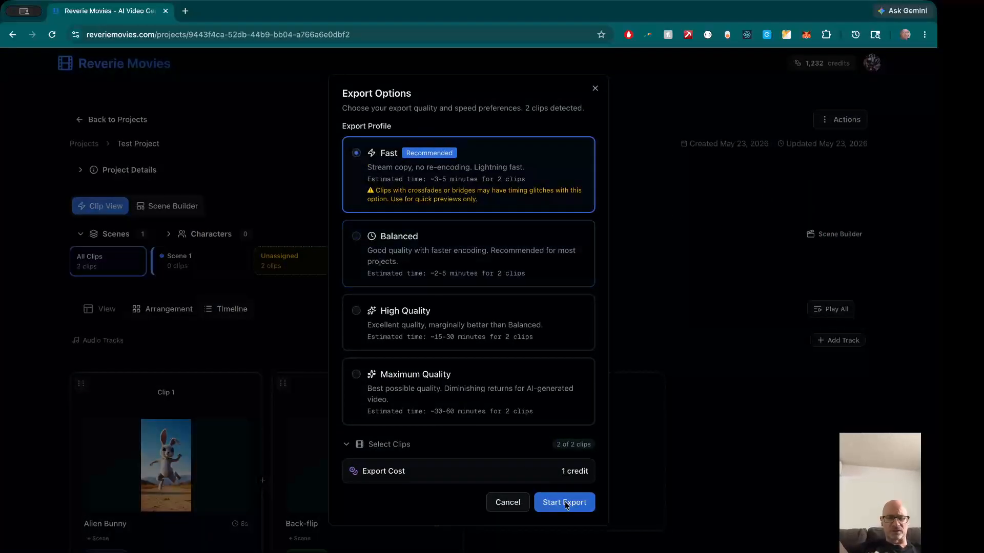
pyautogui.click(563, 503)
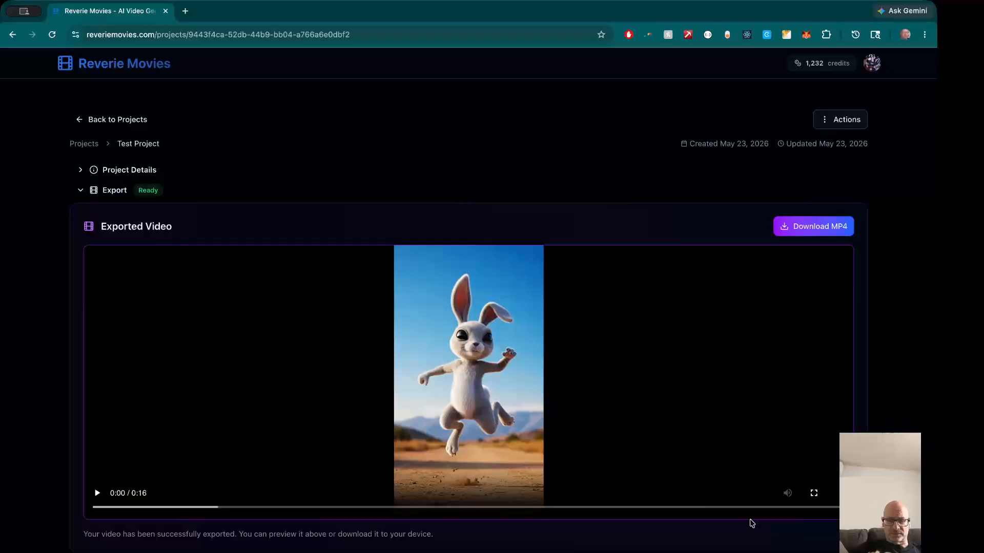
# Play the exported video in full screen to its end and return to the project page
pyautogui.click(814, 493)
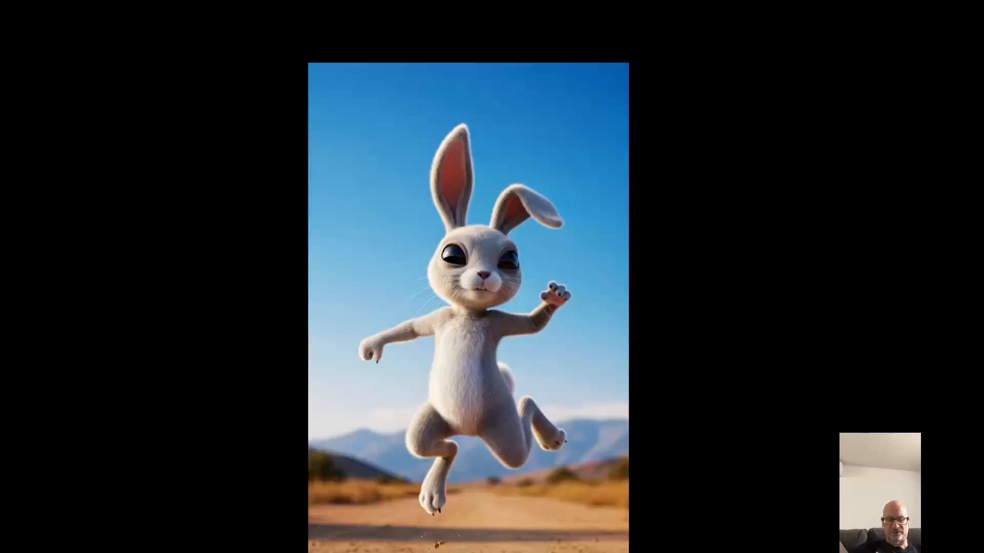
pyautogui.press('space')
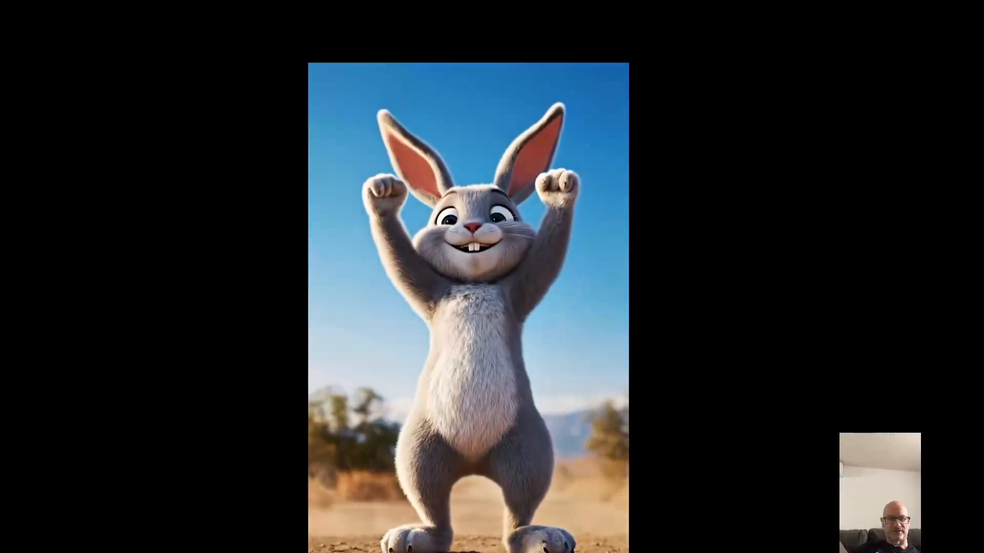
pyautogui.press('Escape')
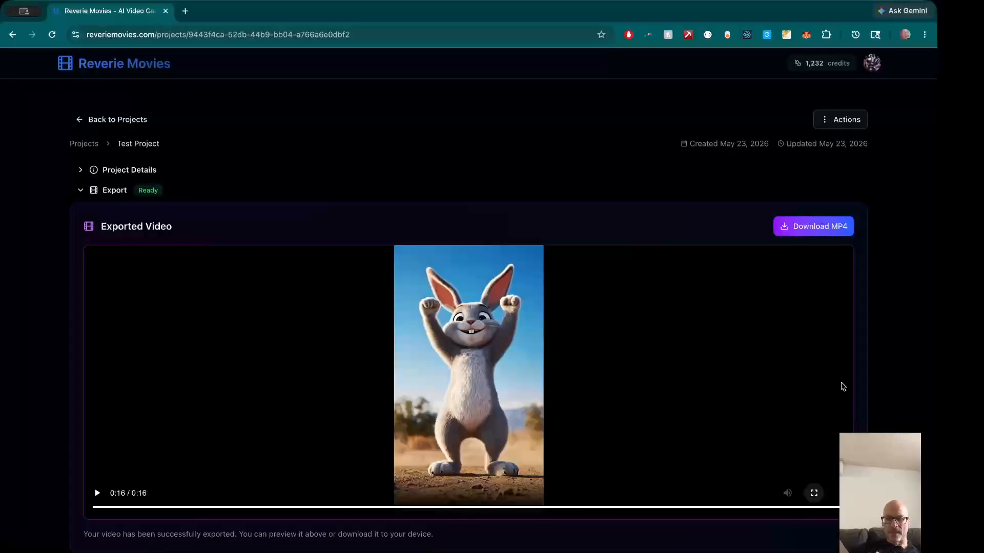
# Add a new character to the project and name it "Crozzer"
pyautogui.scroll(-9, 883, 391)
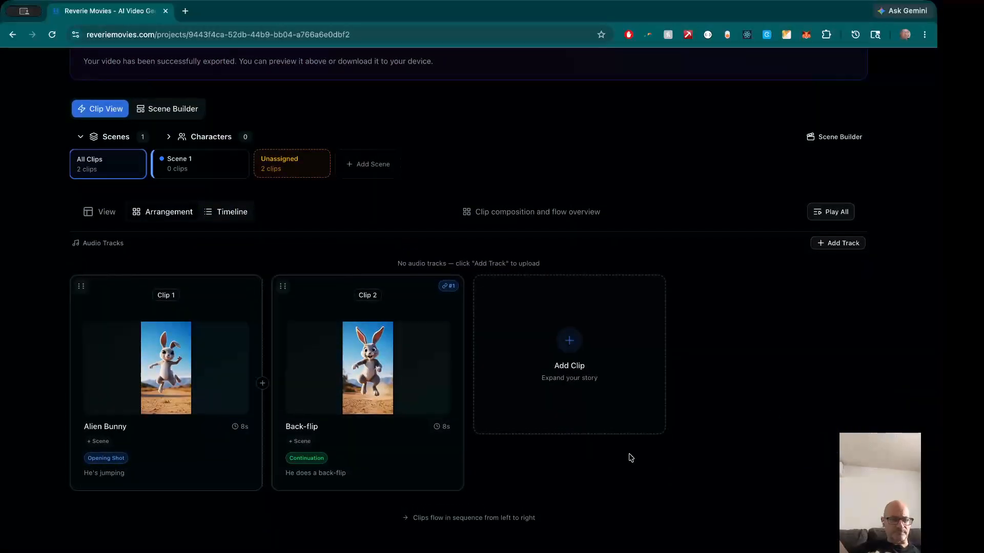
pyautogui.click(262, 384)
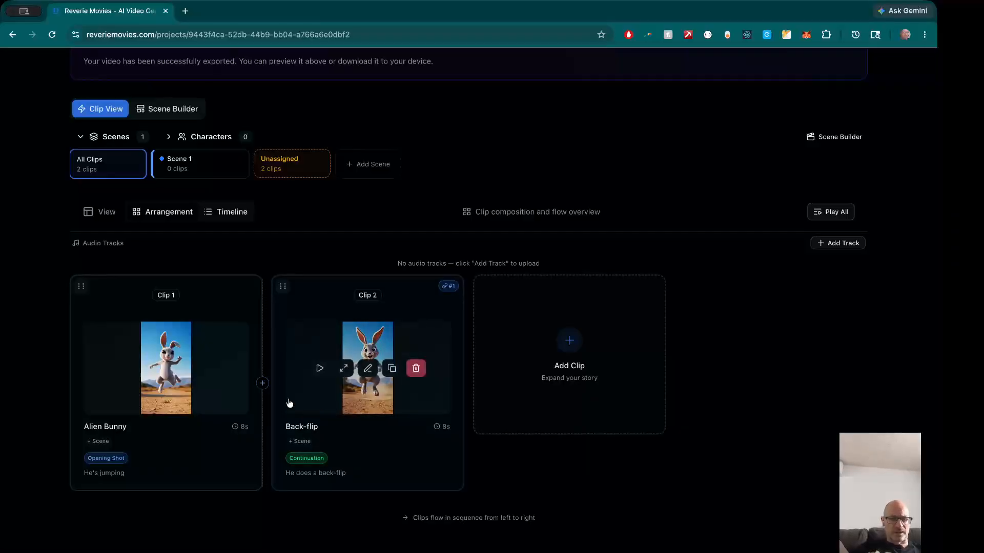
pyautogui.click(212, 137)
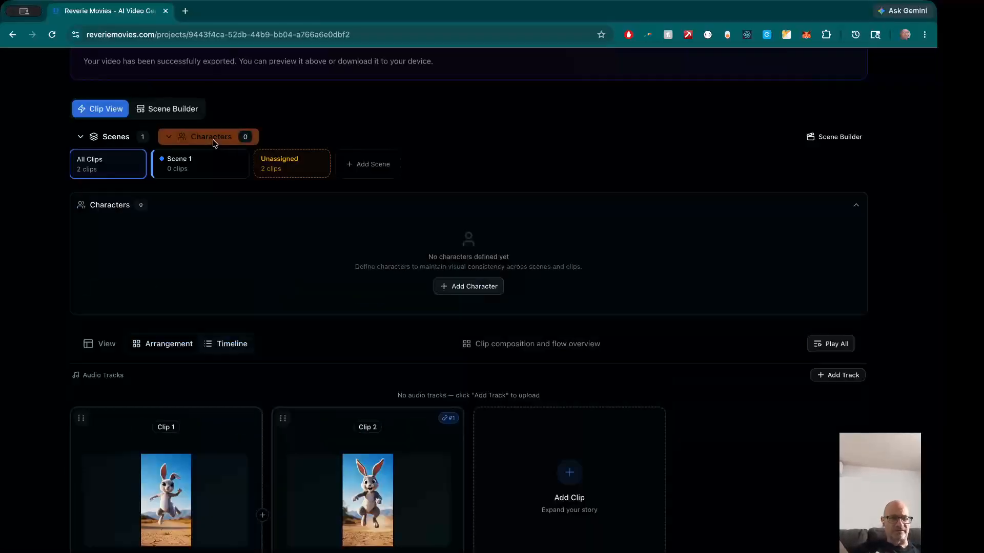
pyautogui.click(467, 288)
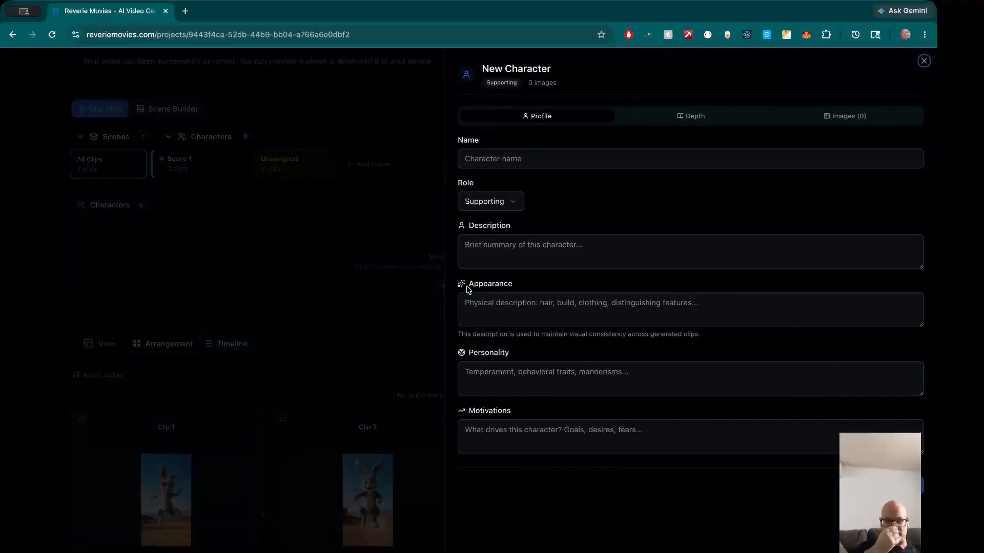
pyautogui.click(572, 163)
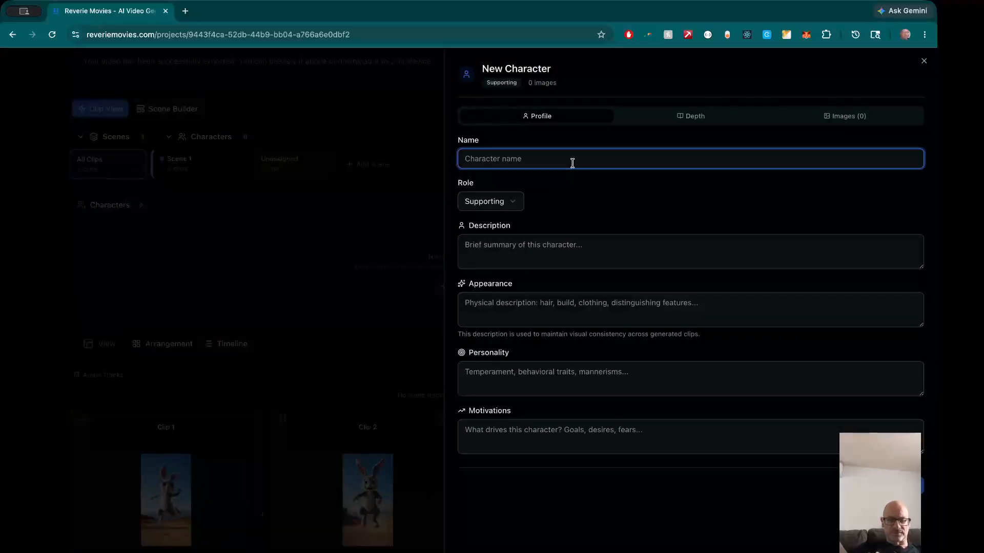
pyautogui.write('Crozzer')
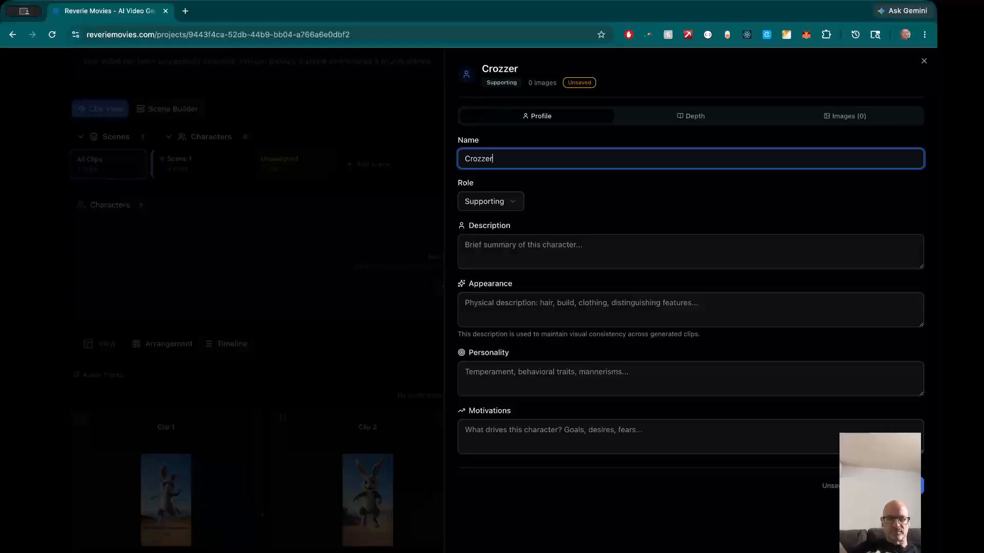
# Upload me.jpg from the dev folder as the character's reference image and save the character
pyautogui.click(856, 117)
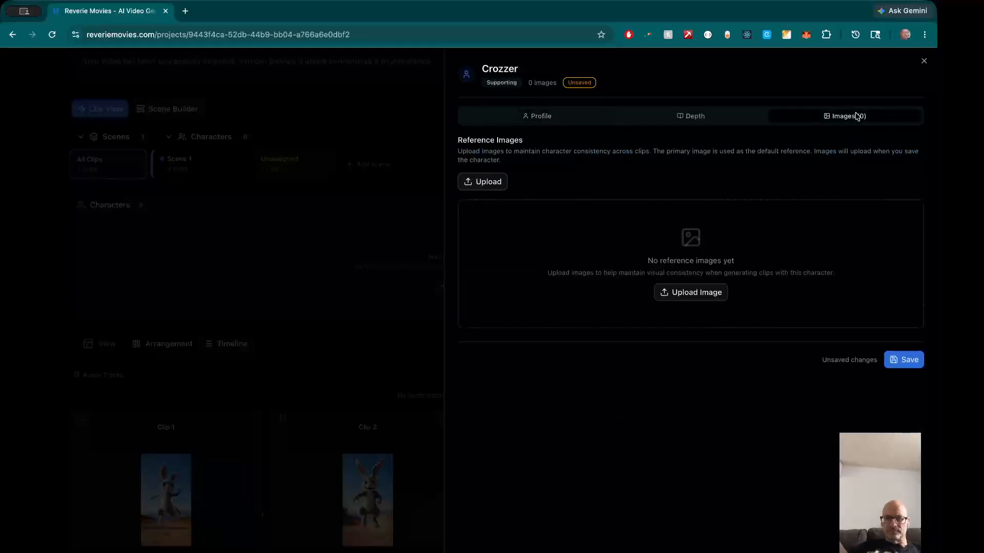
pyautogui.click(703, 292)
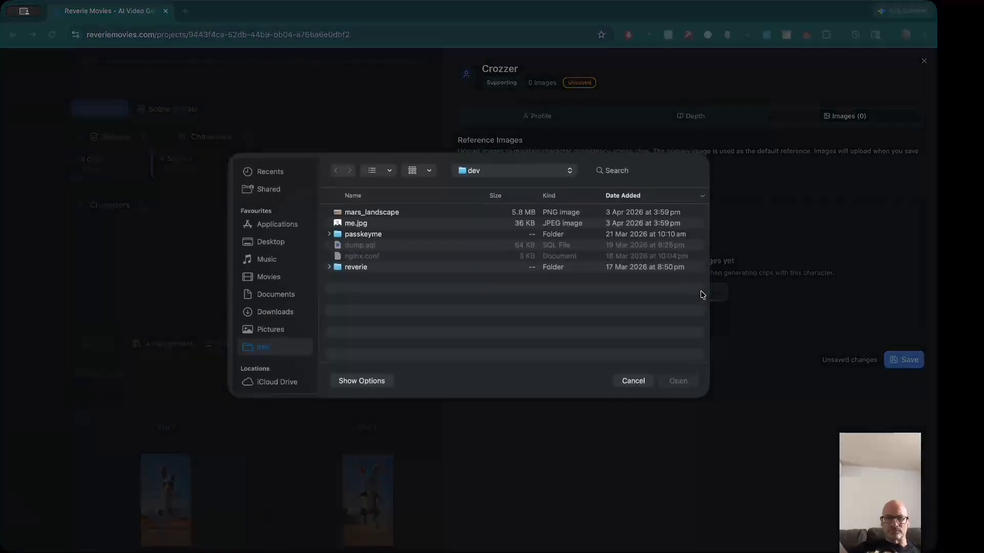
pyautogui.click(353, 224)
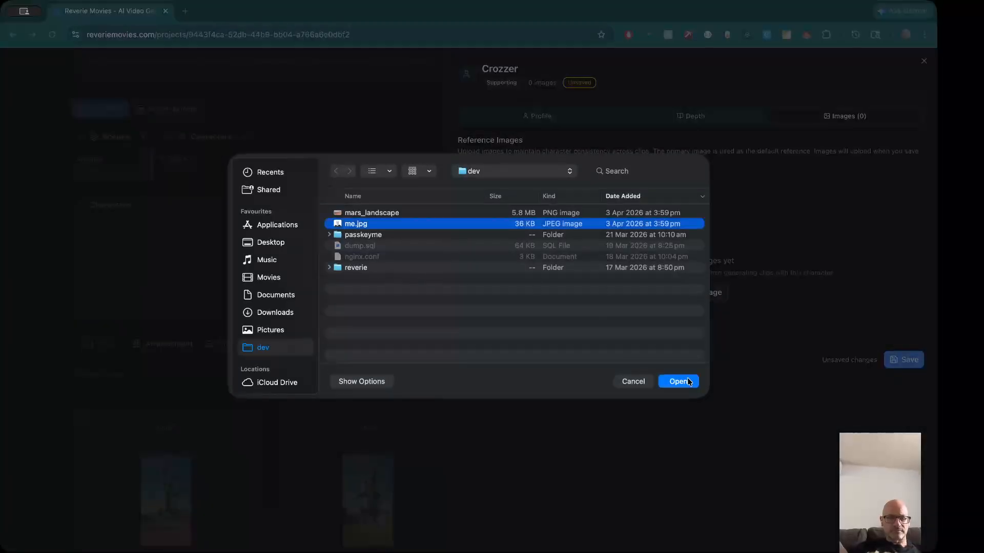
pyautogui.click(680, 382)
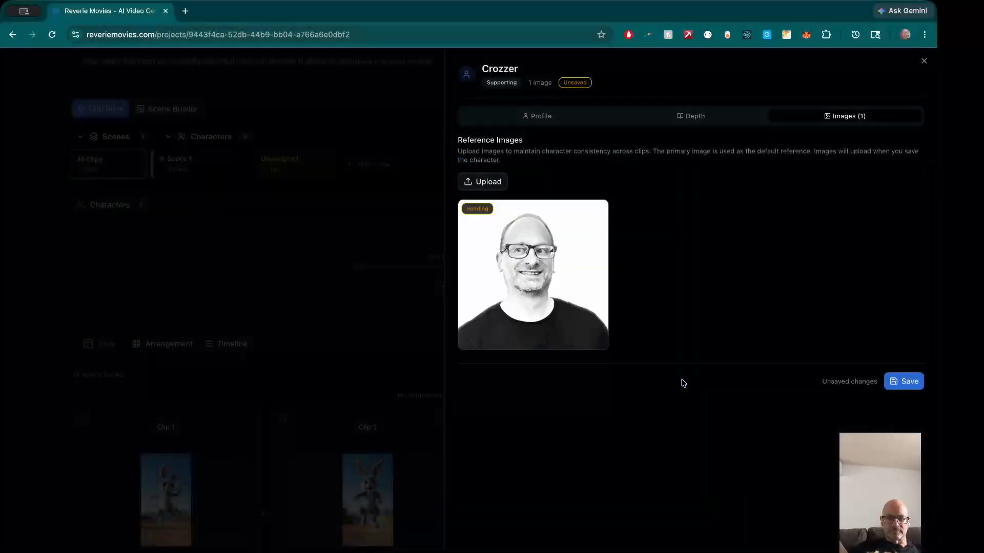
pyautogui.click(911, 390)
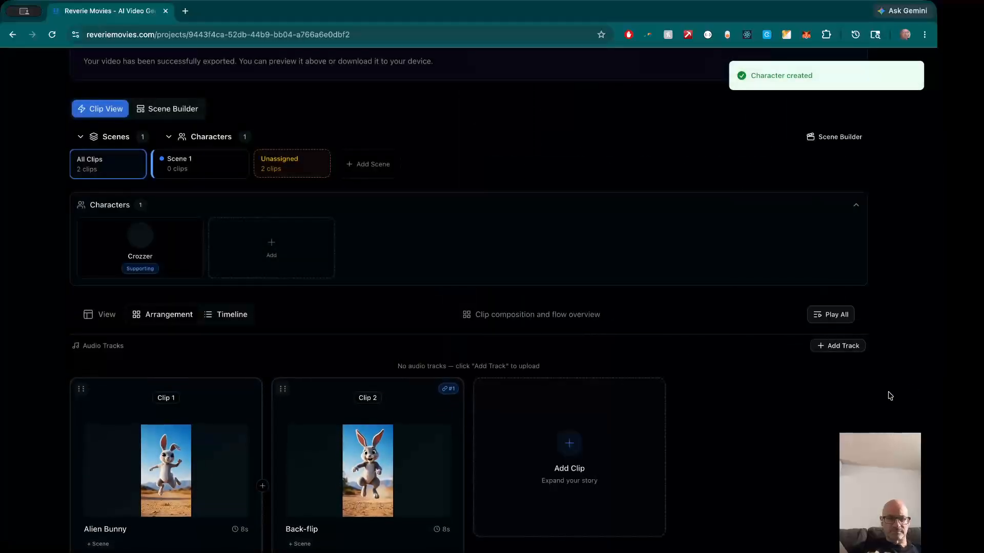
# Start a new clip after Back-flip, set its type to Character Intro and title it "Enter Crozzer"
pyautogui.scroll(-3, 754, 448)
pyautogui.scroll(2, 144, 203)
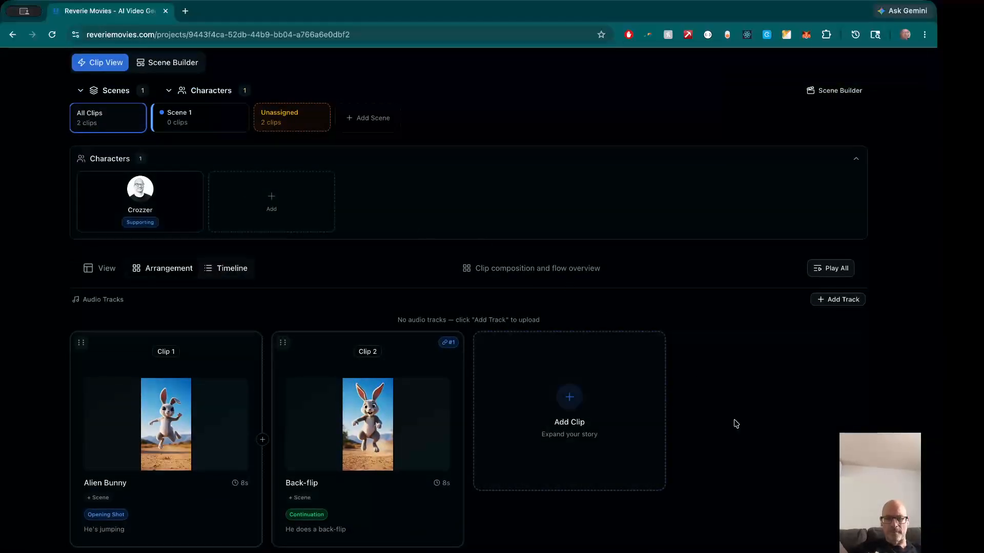
pyautogui.click(569, 399)
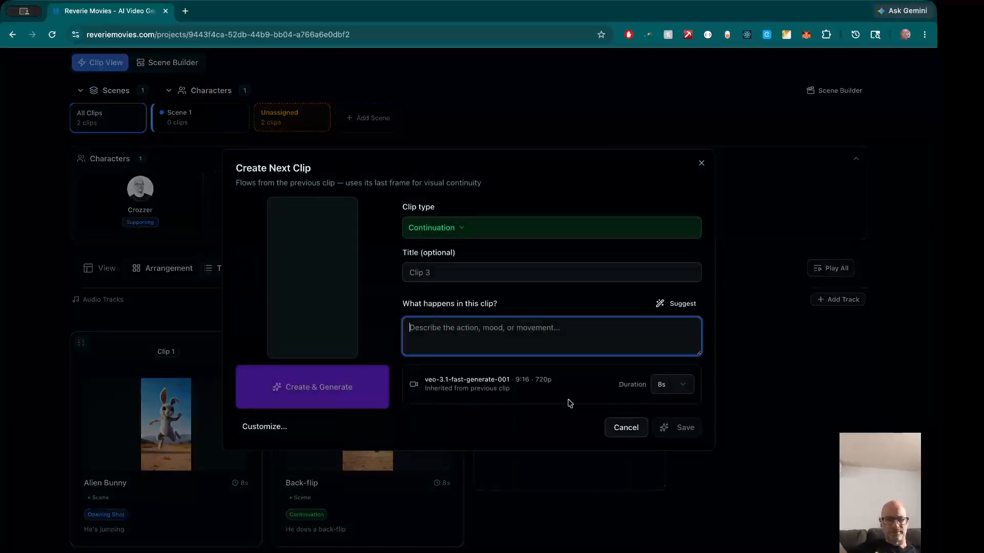
pyautogui.click(450, 228)
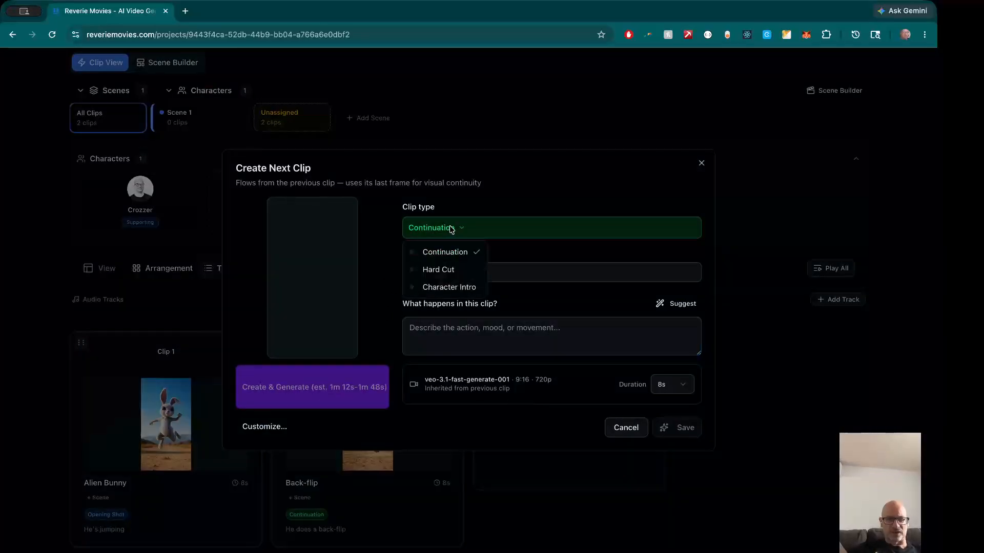
pyautogui.click(449, 288)
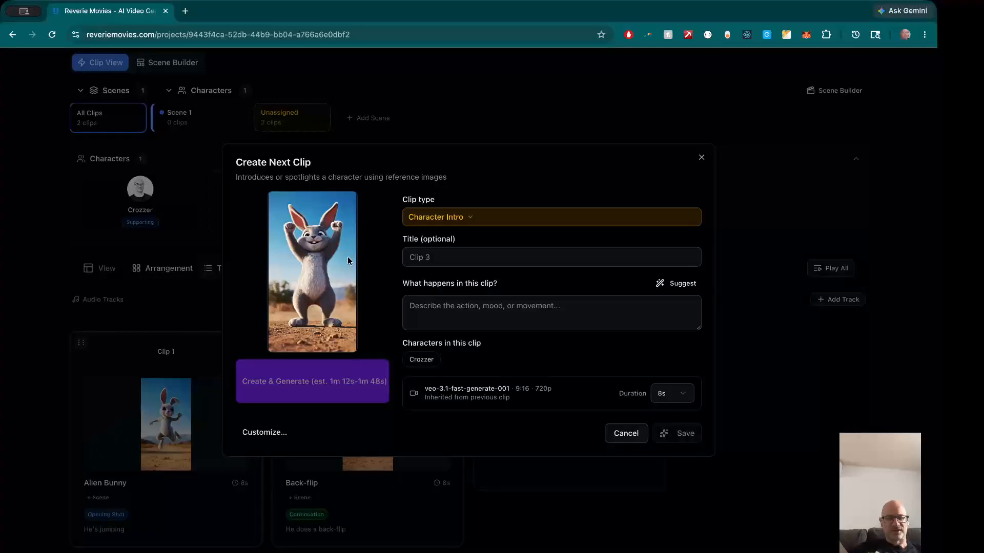
pyautogui.click(465, 259)
pyautogui.write('E')
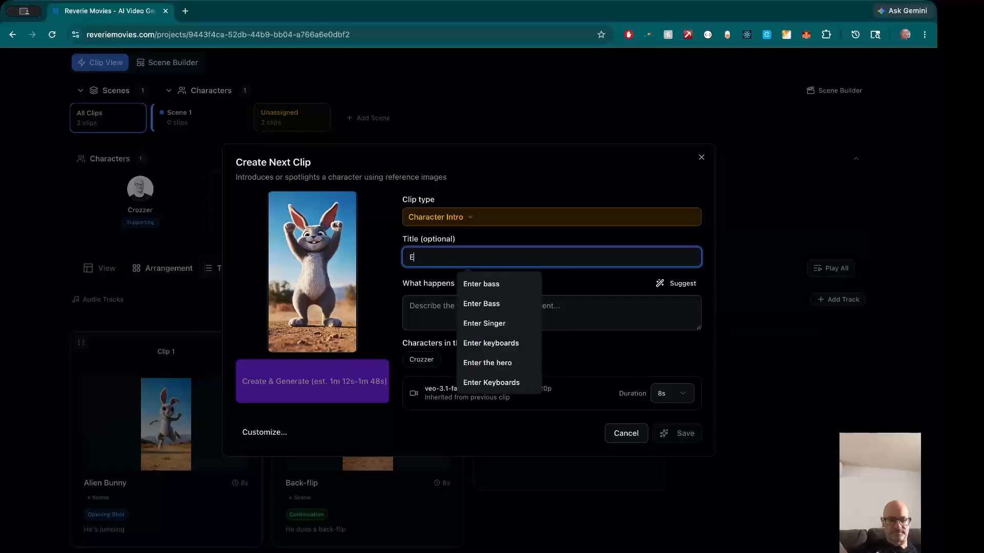
pyautogui.write('nter Crozzer')
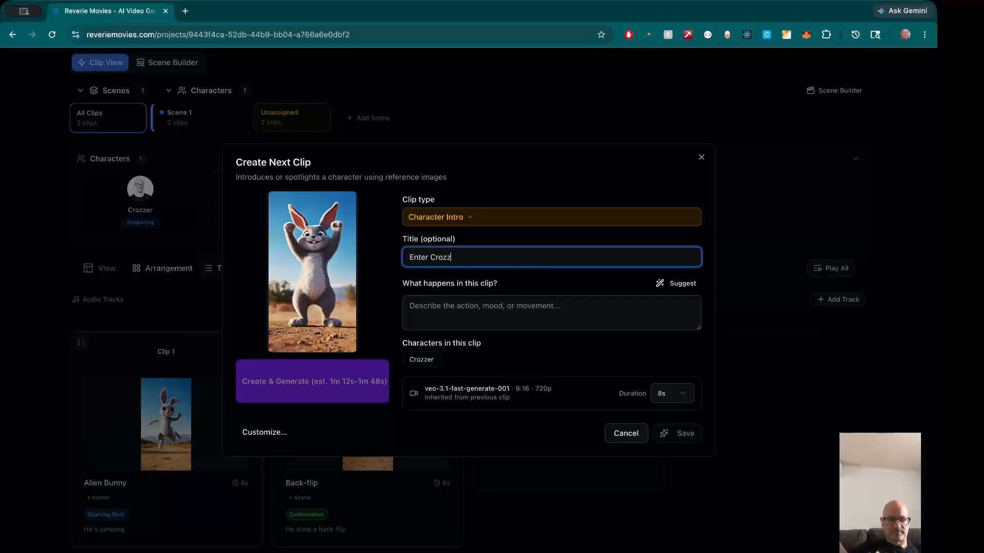
# Include the Crozzer character, describe the action as "The new character enters and says hi", and generate the clip
pyautogui.click(487, 316)
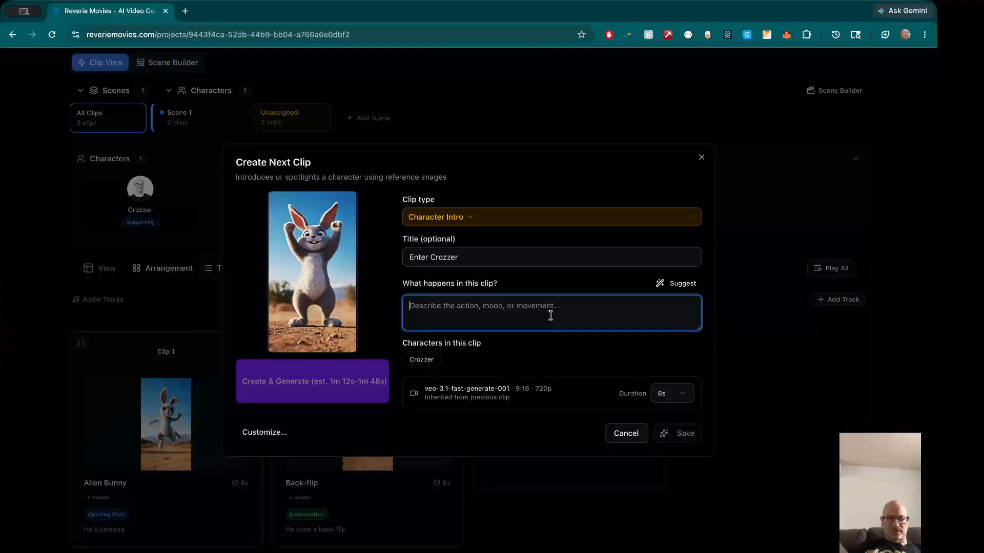
pyautogui.click(422, 361)
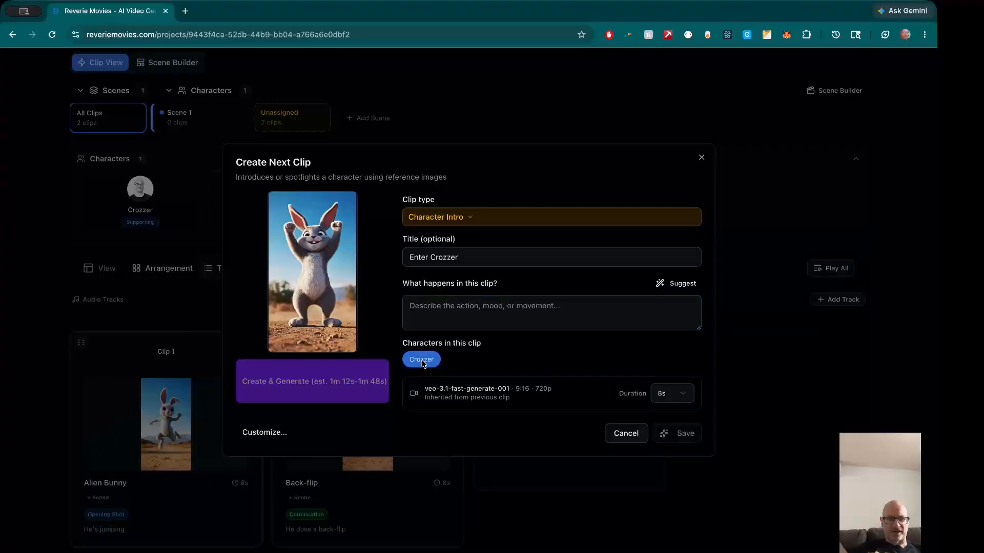
pyautogui.click(490, 307)
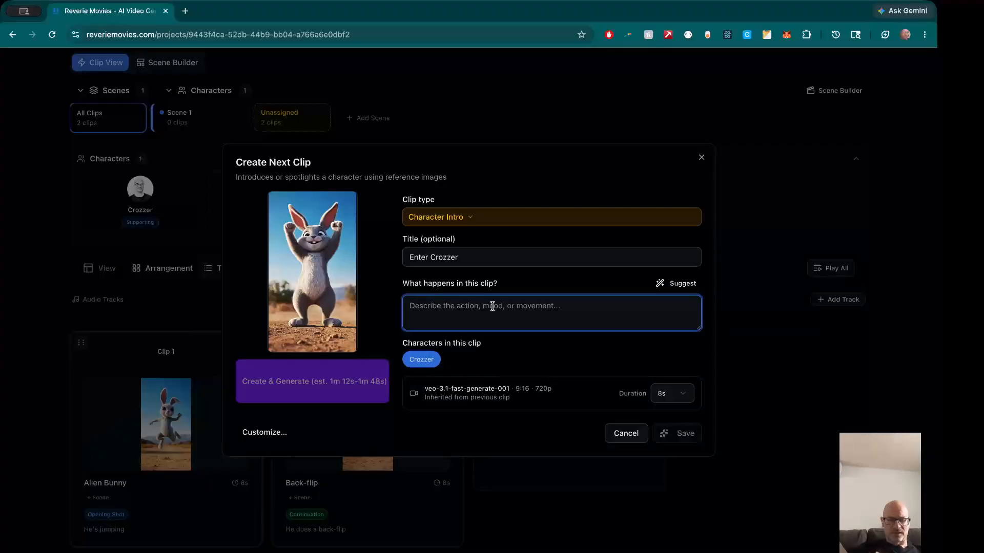
pyautogui.write('The')
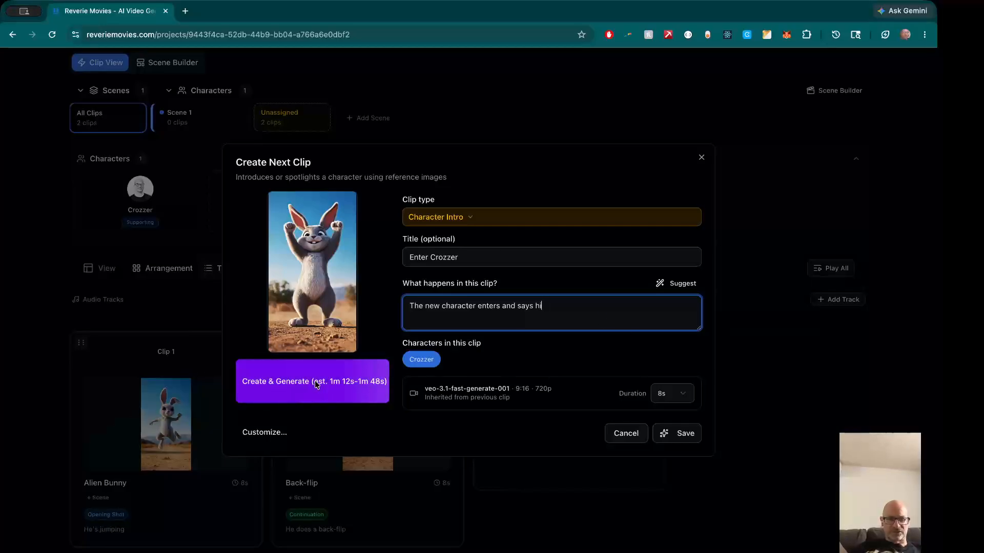
pyautogui.click(345, 391)
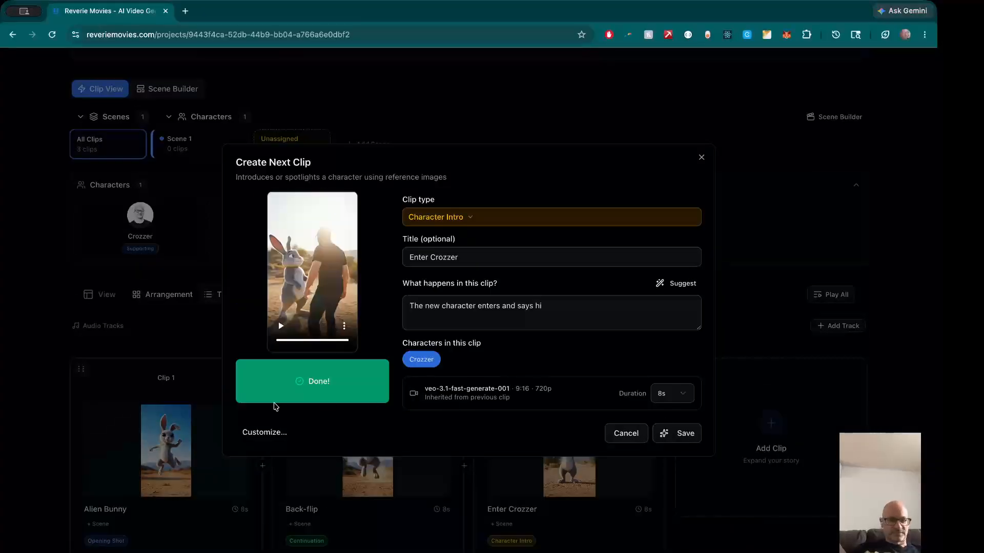
# Preview the generated Enter Crozzer clip in full screen, then save the clip
pyautogui.click(343, 326)
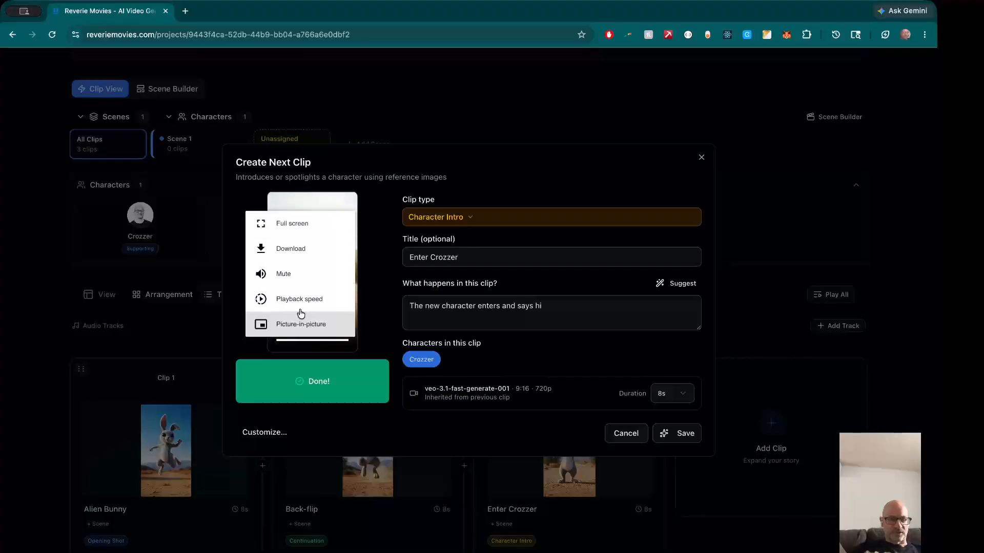
pyautogui.click(302, 235)
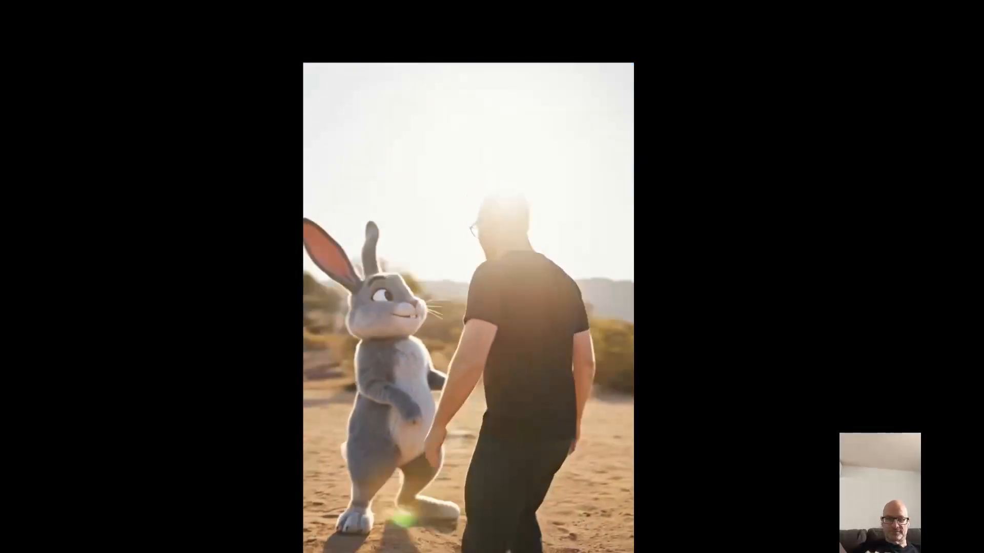
pyautogui.press('Escape')
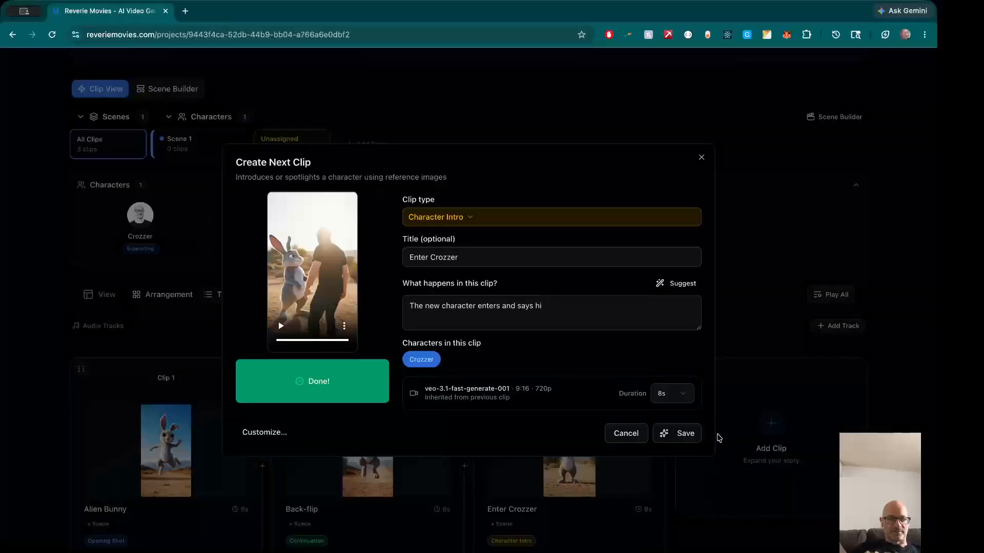
pyautogui.click(681, 434)
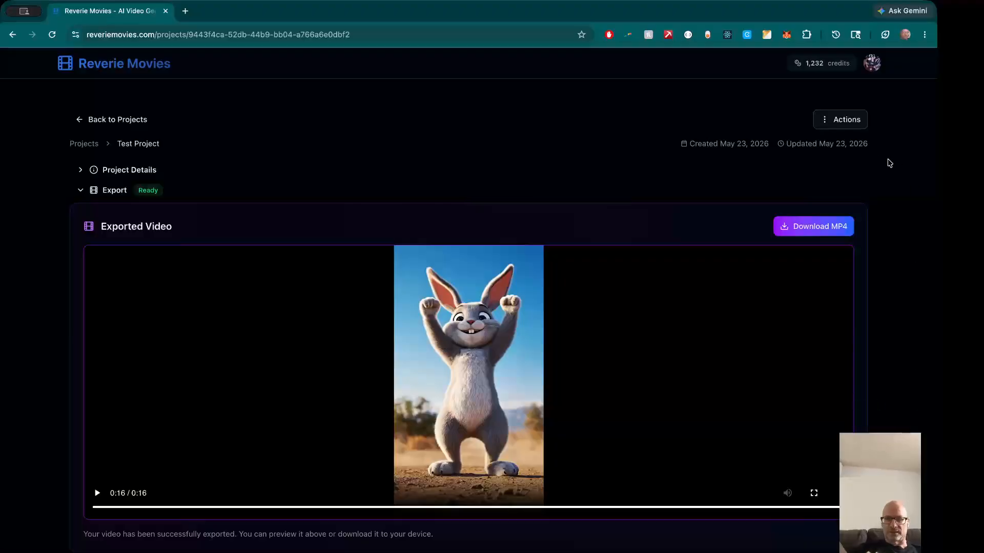
# Export the project's three clips with the Fast export profile
pyautogui.click(842, 119)
pyautogui.click(804, 163)
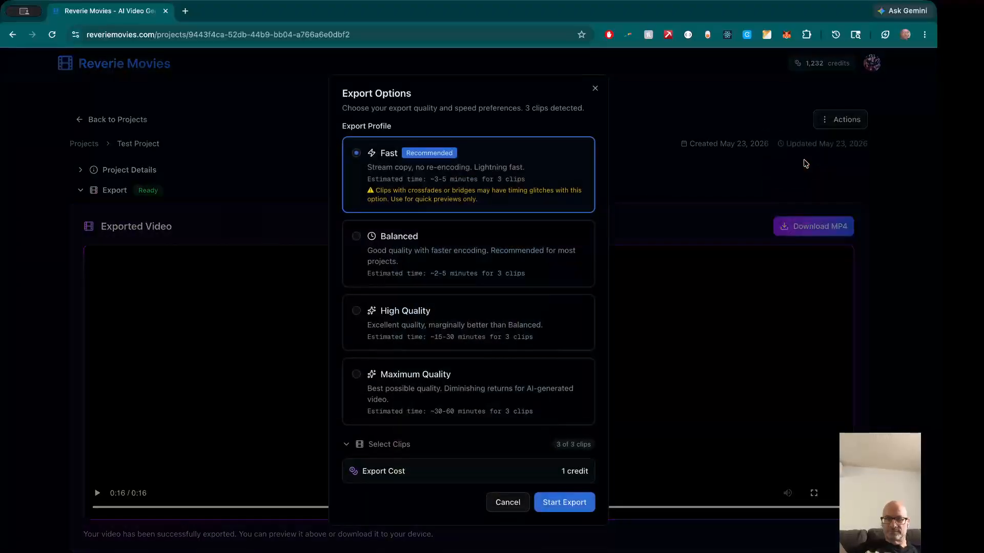
pyautogui.click(580, 507)
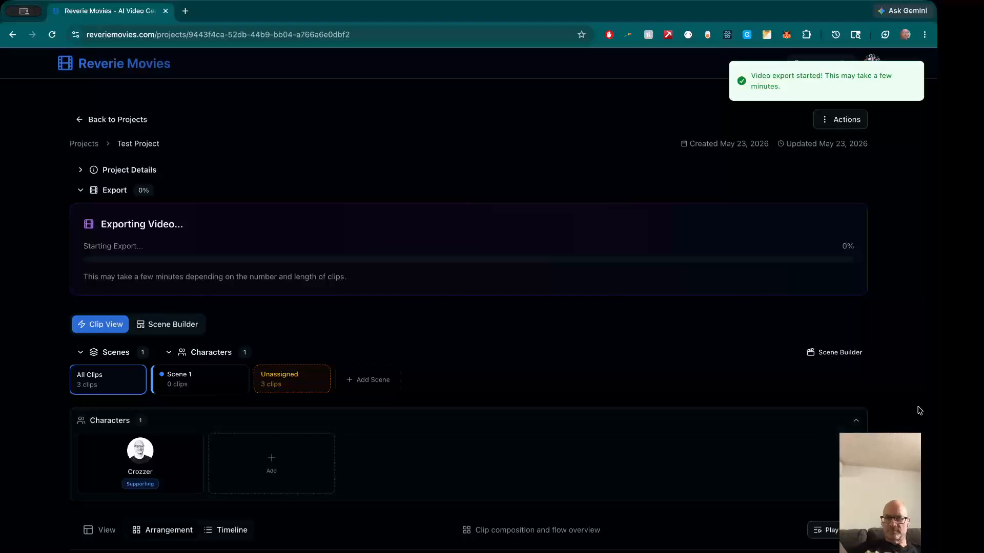
# Play the newly exported three-clip video in full screen and return to the project page
pyautogui.scroll(-5, 896, 429)
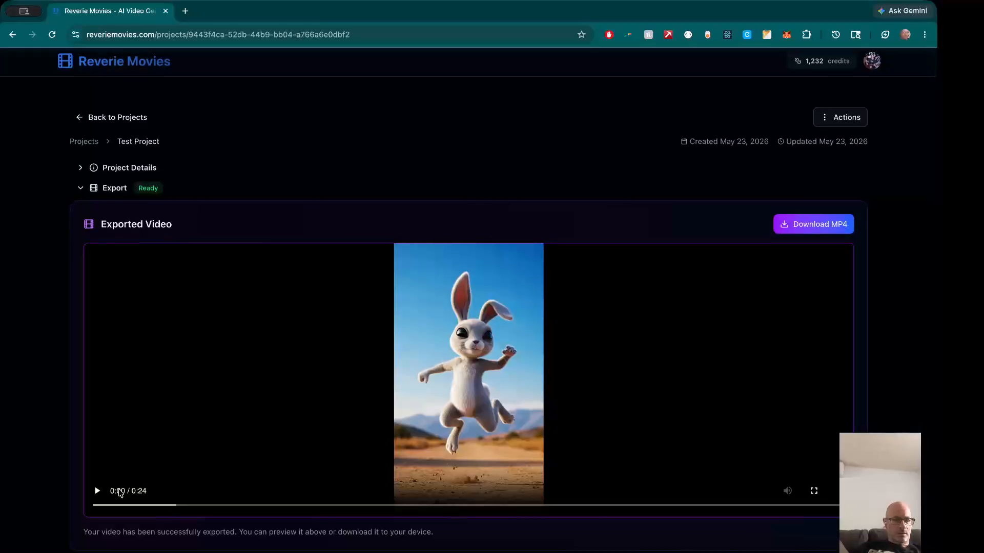
pyautogui.click(814, 491)
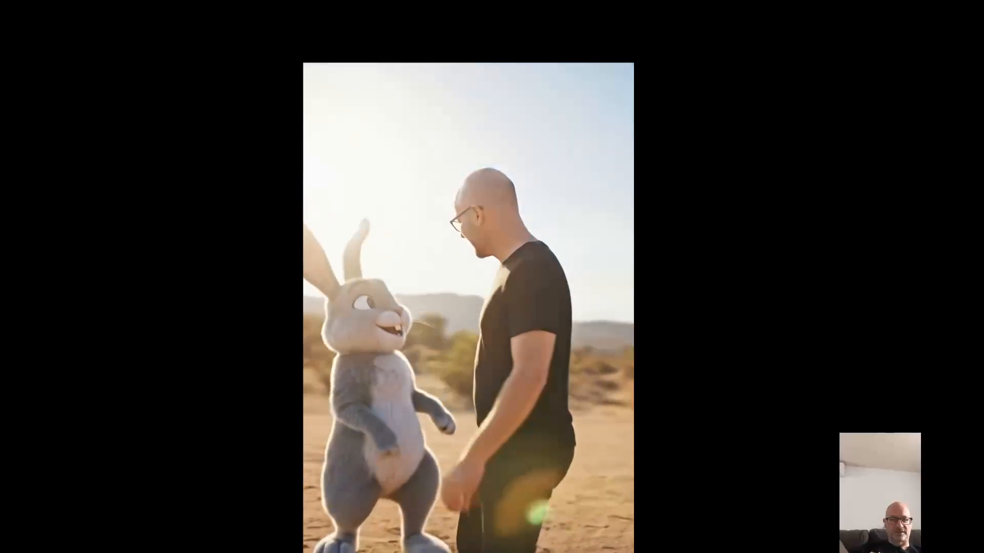
pyautogui.press('Escape')
pyautogui.scroll(-12, 845, 398)
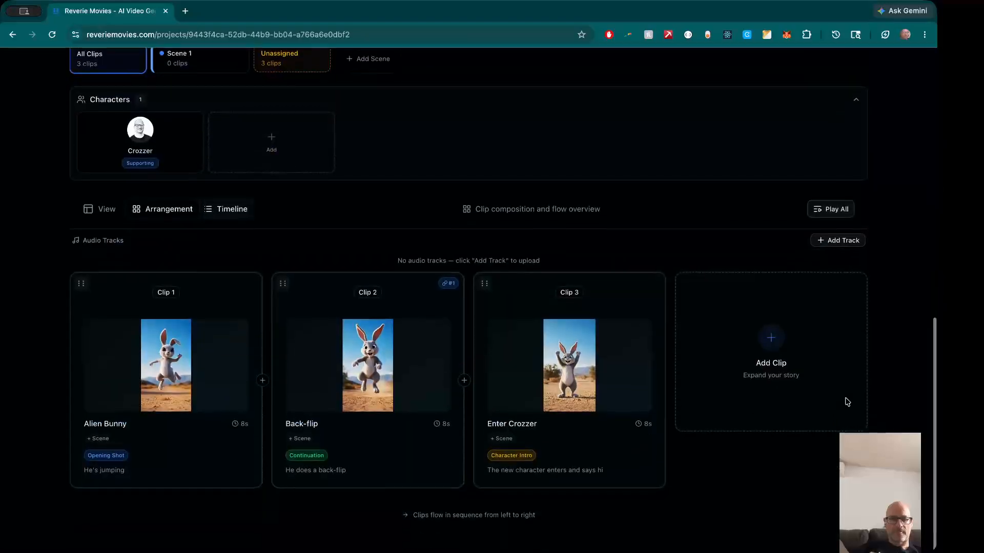
pyautogui.moveTo(463, 383)
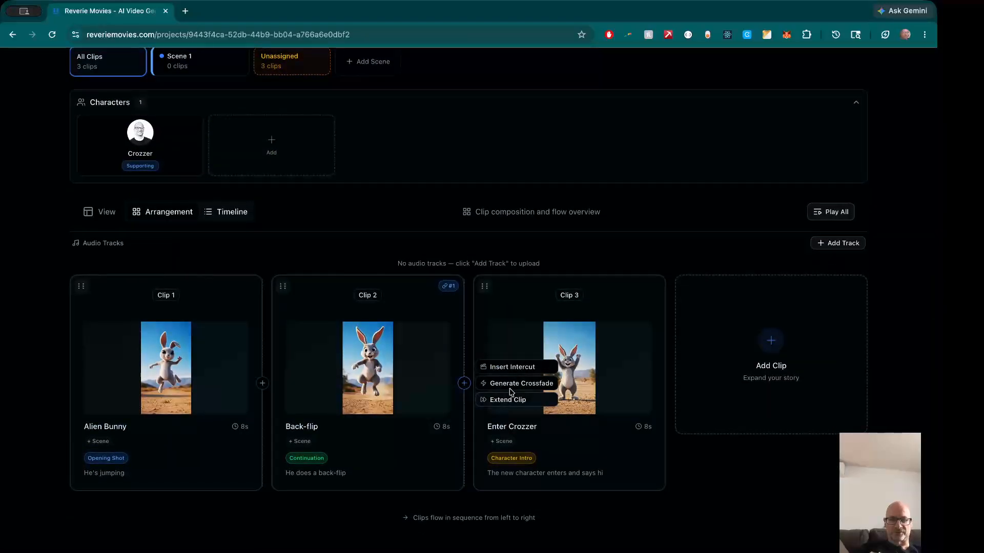
pyautogui.click(519, 368)
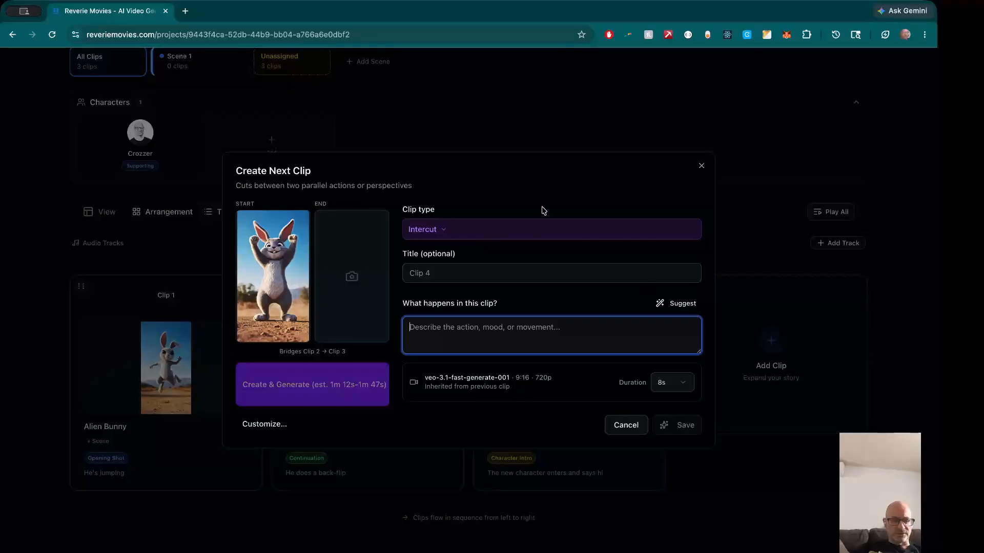
pyautogui.click(702, 167)
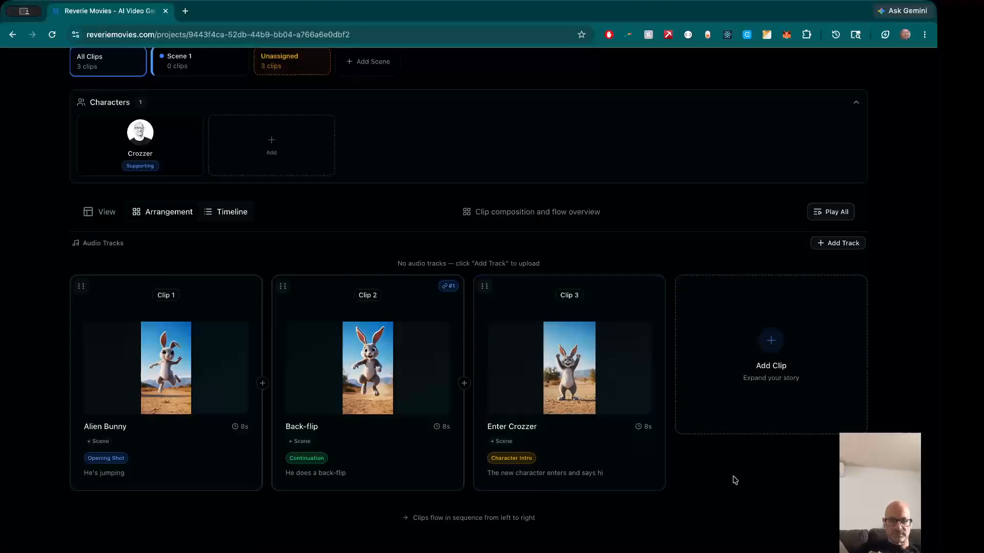
# Reload the project page and start an intercut between the Back-flip and Enter Crozzer clips
pyautogui.click(52, 36)
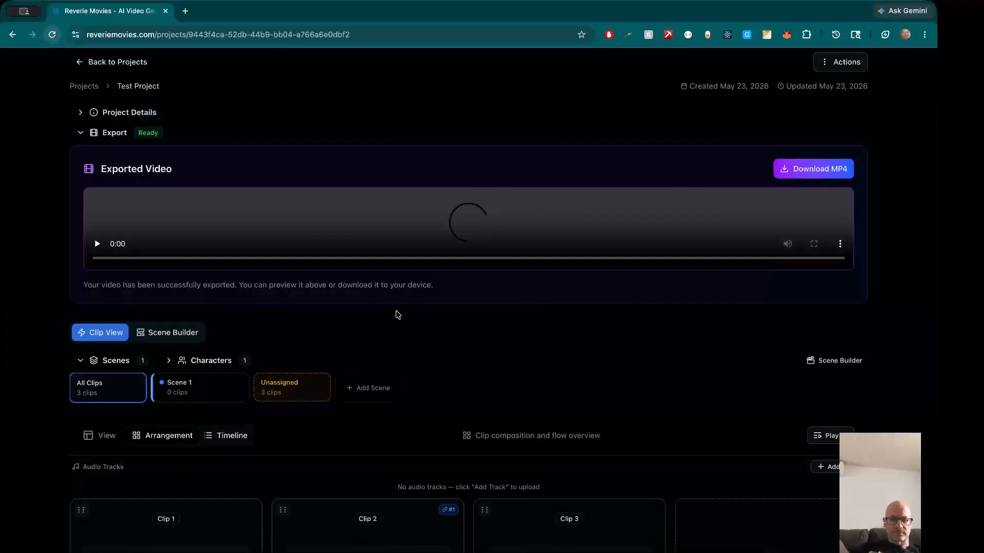
pyautogui.scroll(-5, 477, 433)
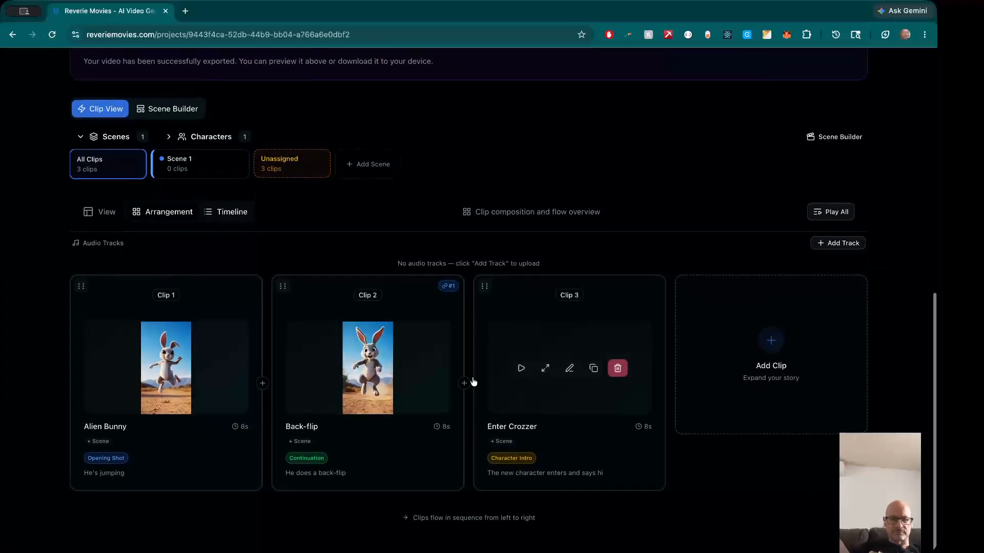
pyautogui.moveTo(465, 386)
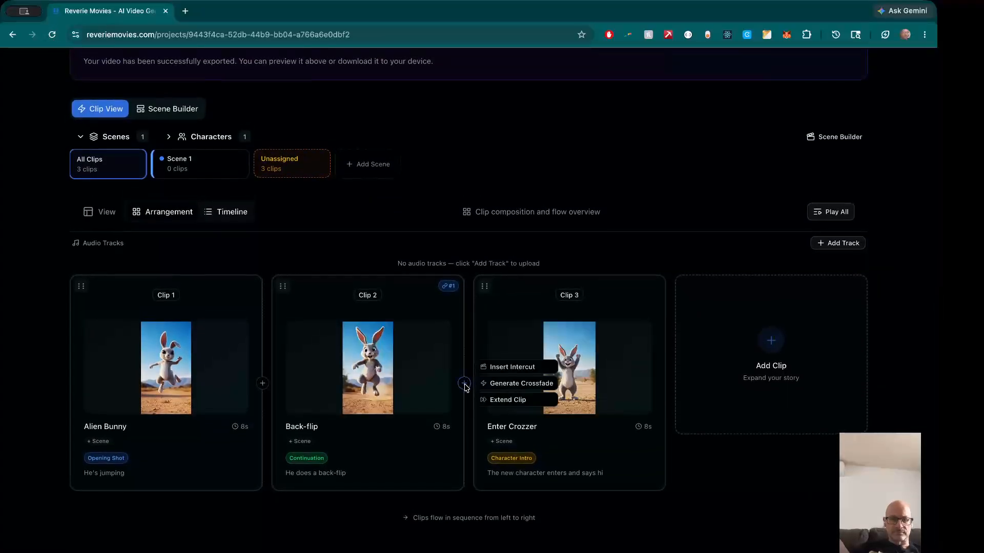
pyautogui.click(505, 368)
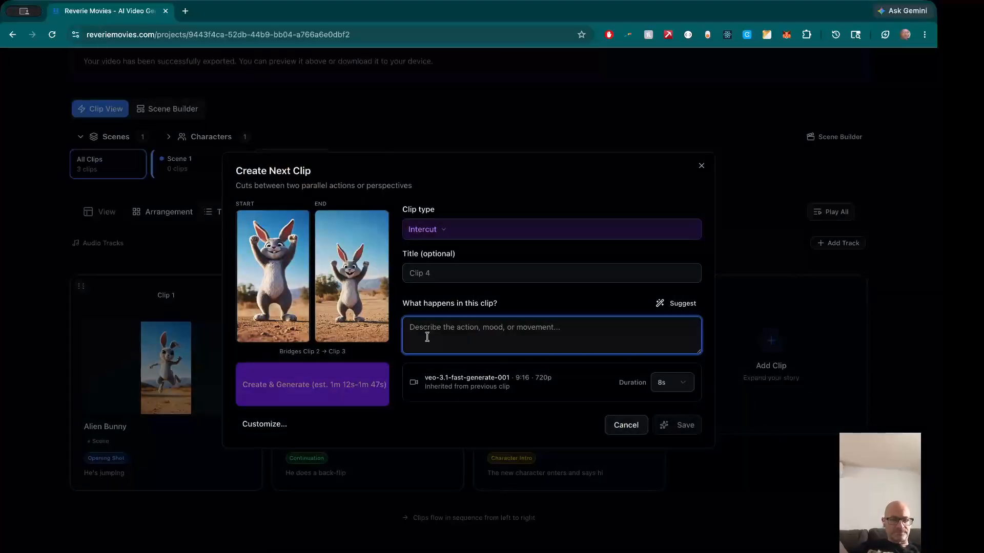
# Title the intercut "Follow-on", describe its action as "Continuous scene", and generate the clip
pyautogui.click(442, 274)
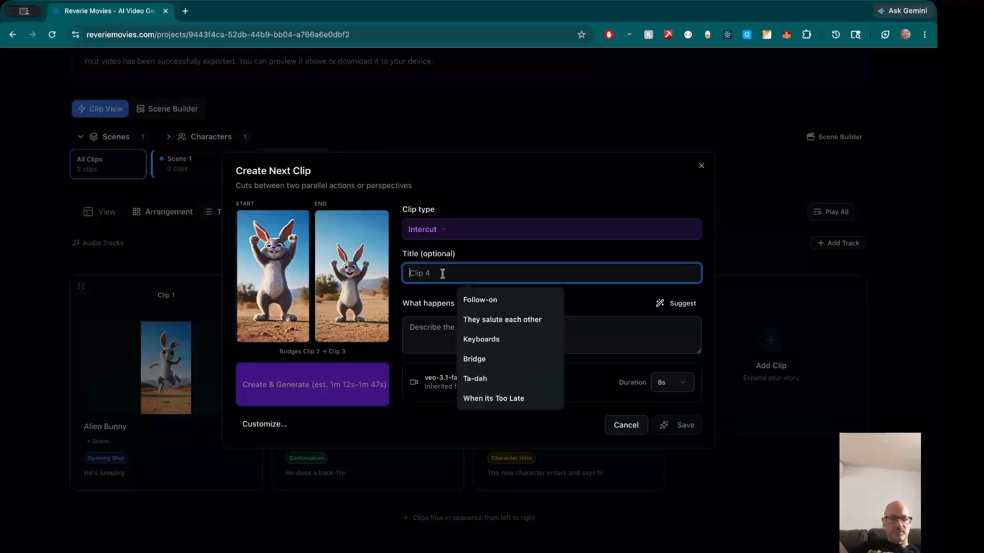
pyautogui.click(494, 300)
pyautogui.click(455, 336)
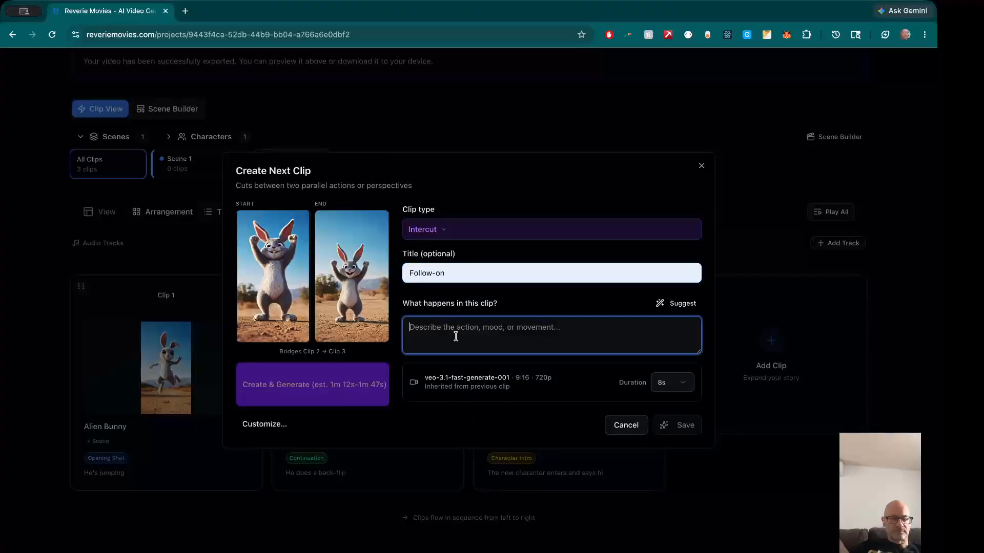
pyautogui.write('Continuous scene')
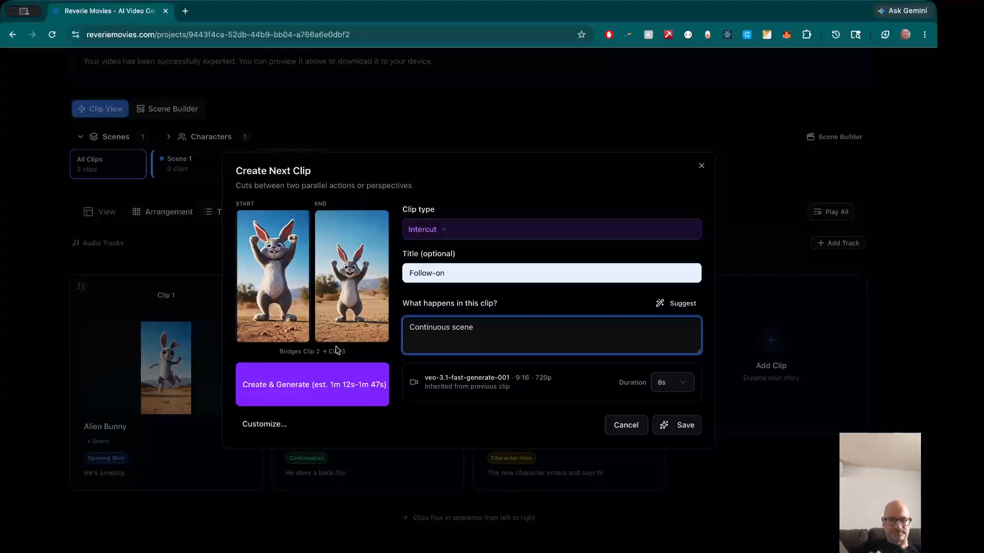
pyautogui.click(332, 373)
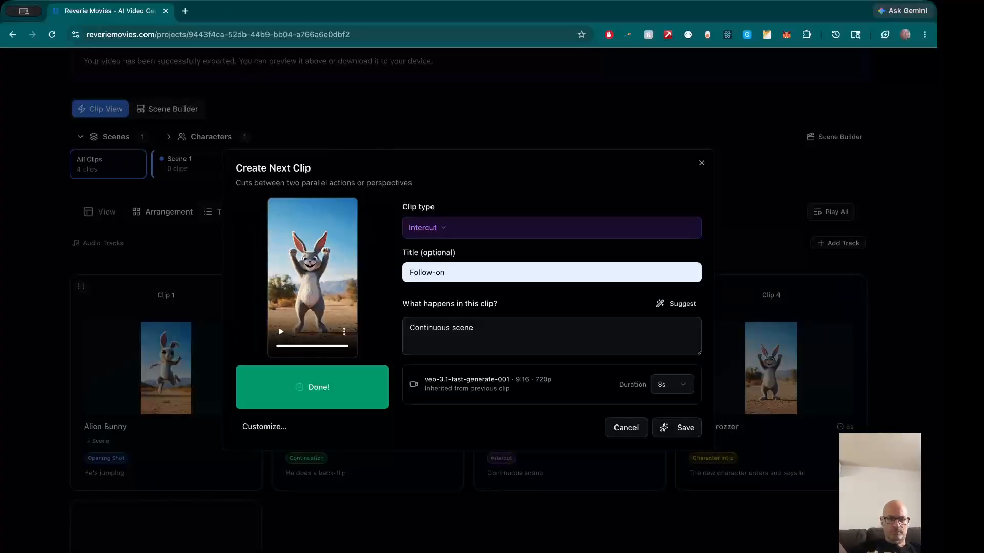
# Preview the generated Follow-on intercut in full screen, then save the clip
pyautogui.click(345, 332)
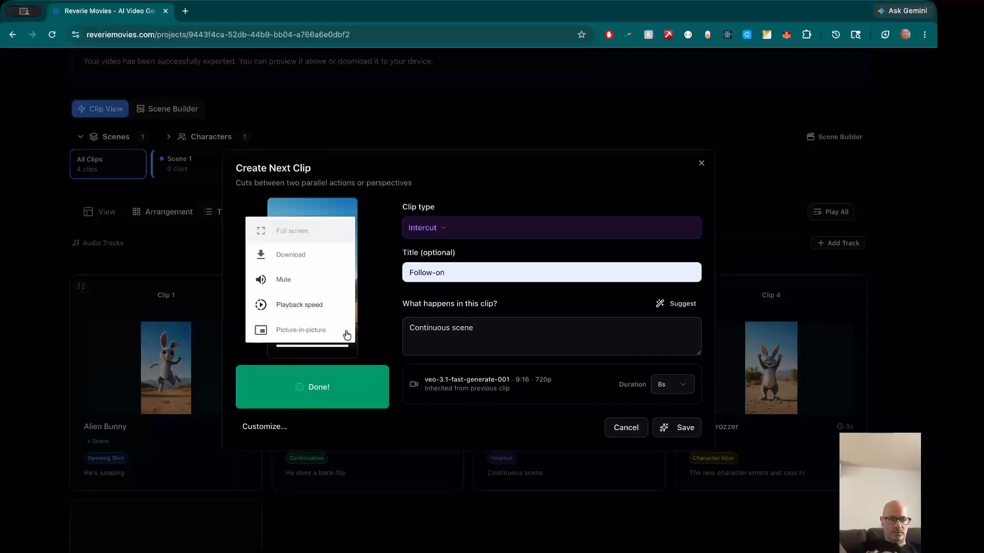
pyautogui.click(300, 240)
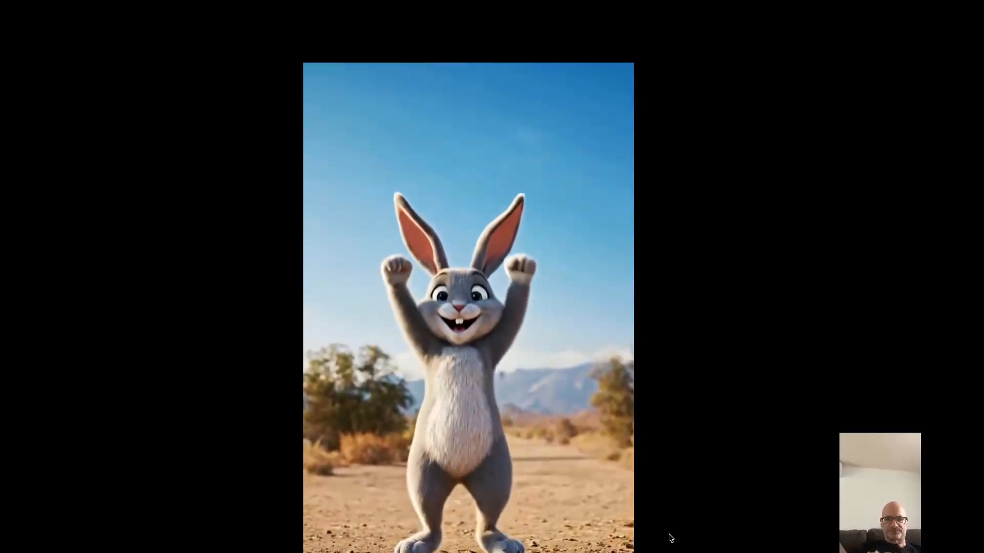
pyautogui.press('Escape')
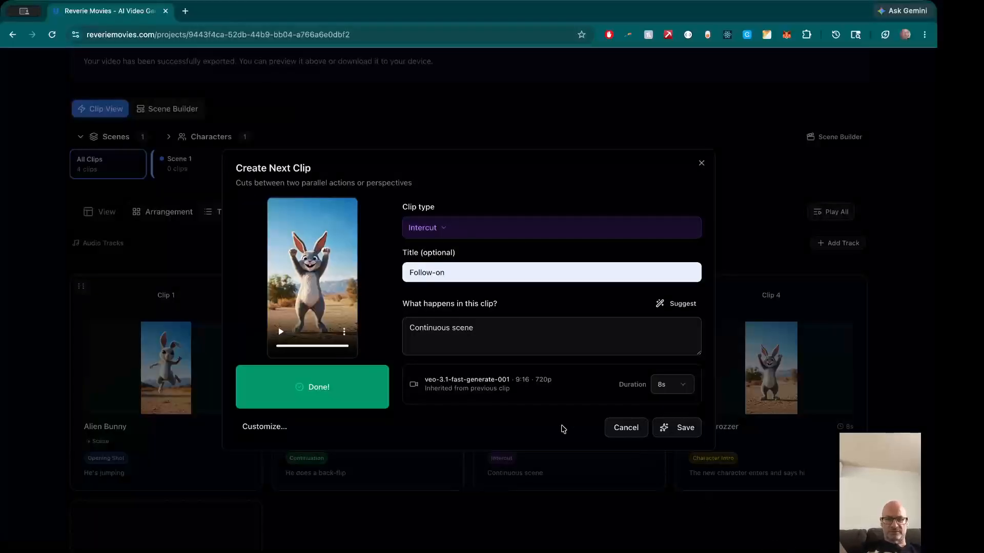
pyautogui.click(681, 435)
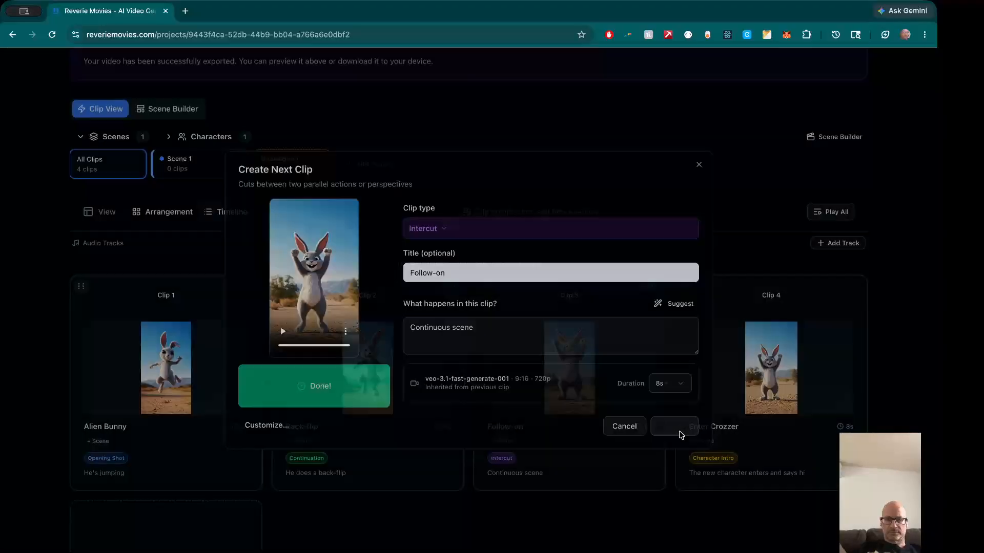
# Export the four-clip project as a video using the Fast profile
pyautogui.scroll(10, 684, 431)
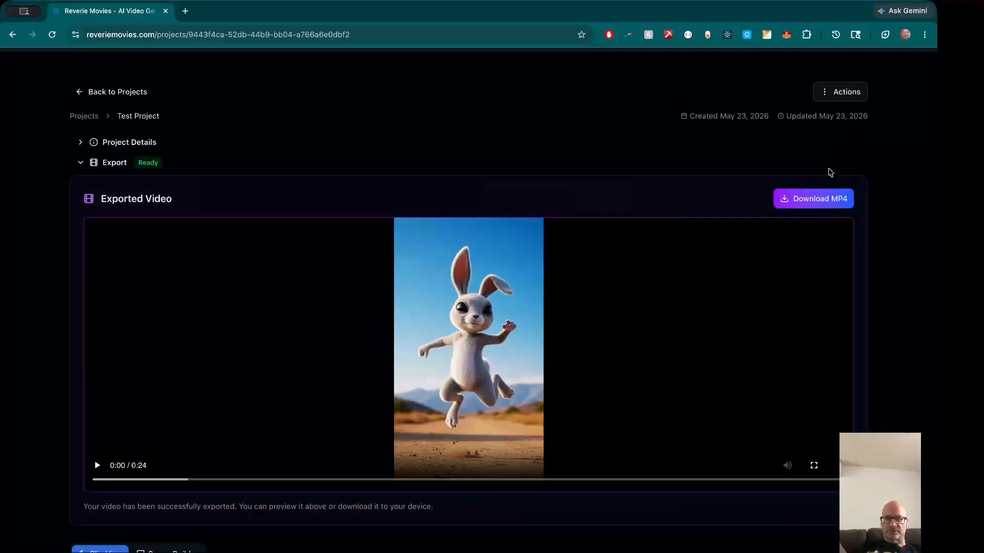
pyautogui.scroll(1, 866, 169)
pyautogui.click(847, 121)
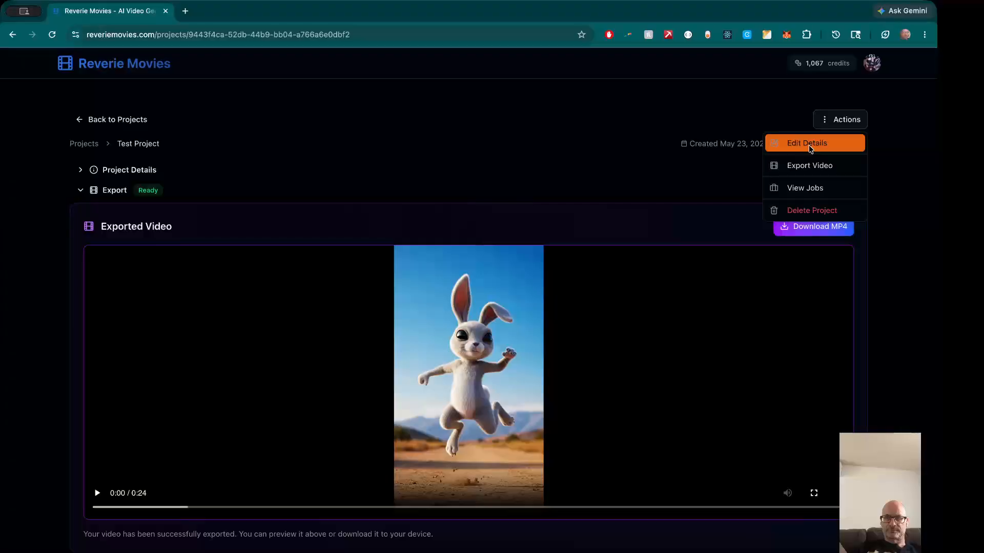
pyautogui.click(885, 362)
pyautogui.scroll(-10, 887, 362)
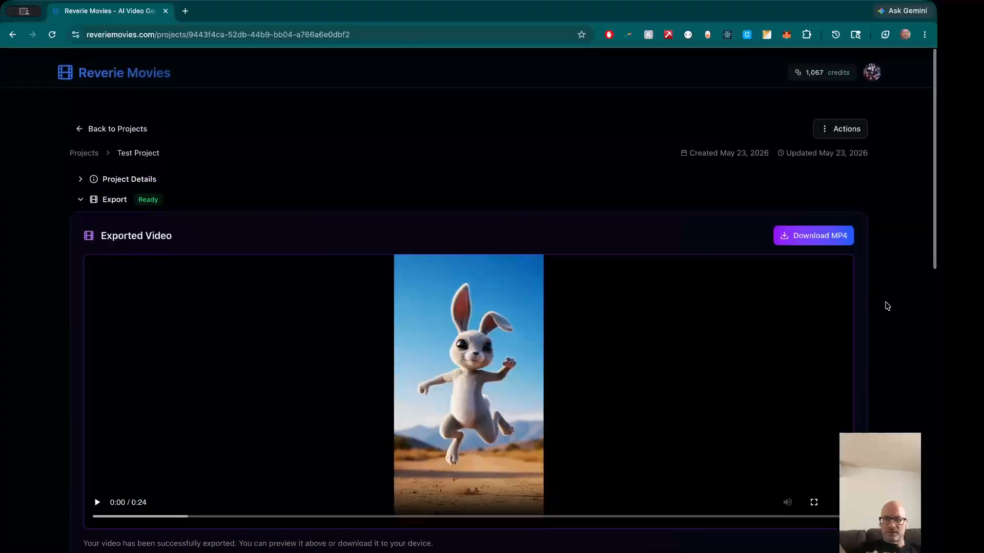
pyautogui.click(843, 117)
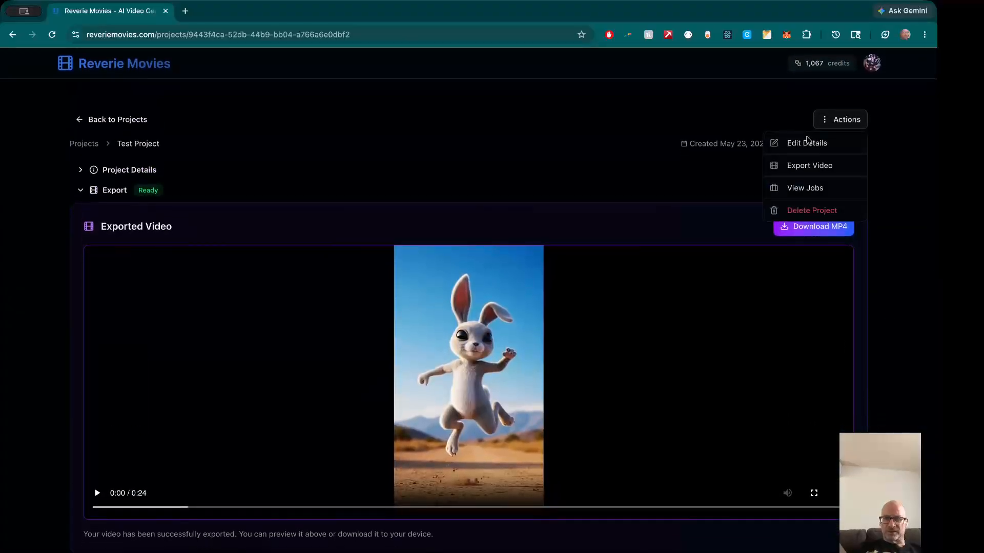
pyautogui.click(839, 171)
pyautogui.click(426, 172)
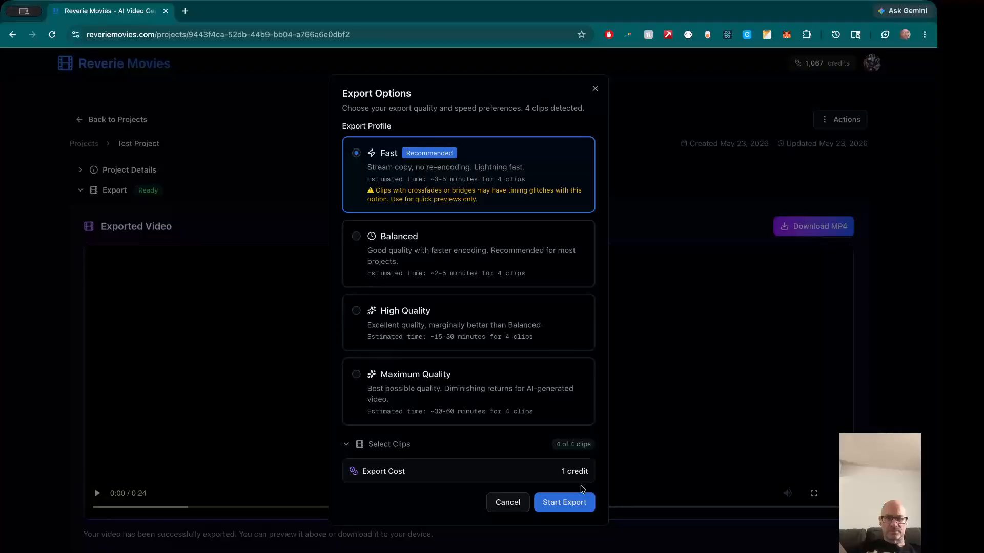
pyautogui.click(564, 503)
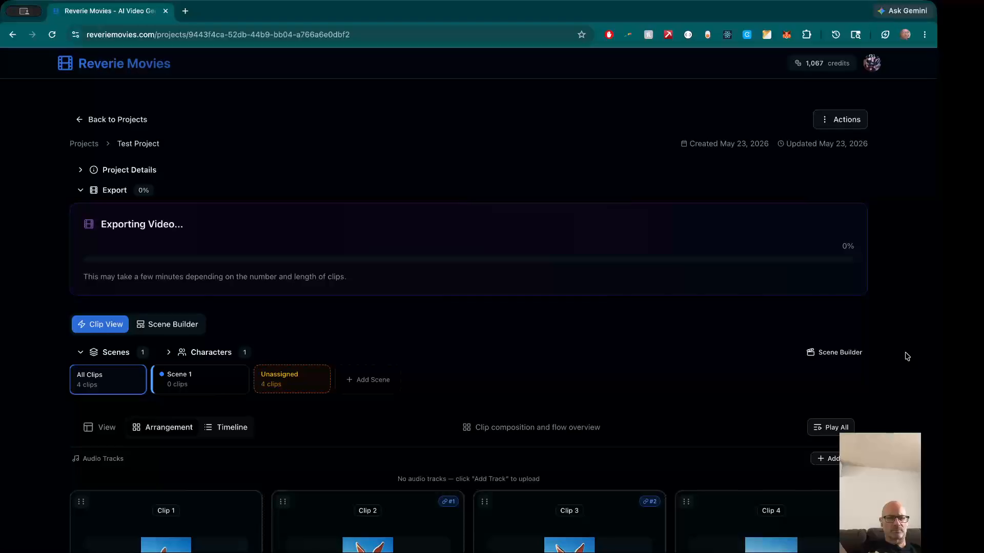
# Return to the project page and play the newly exported four-clip video in full screen
pyautogui.press('super+Tab')
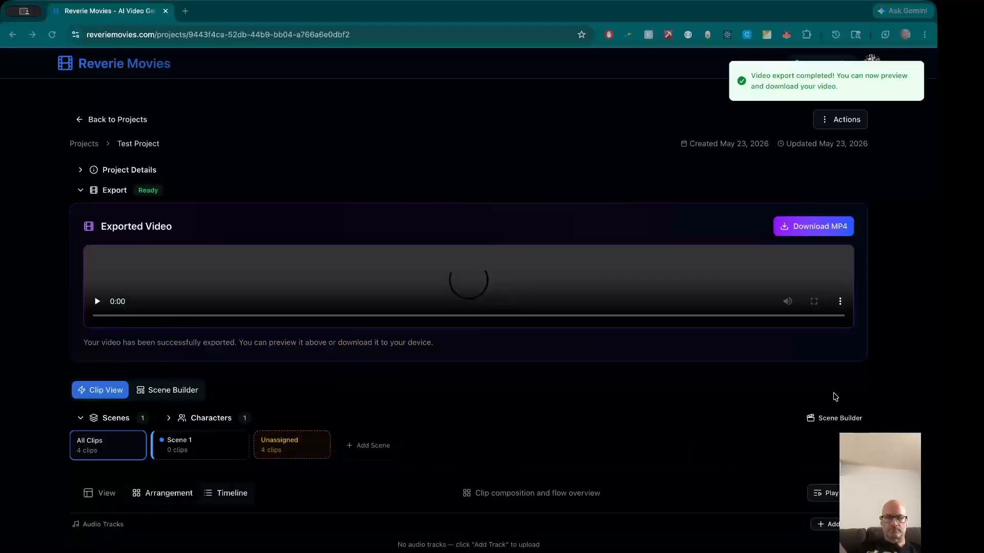
pyautogui.click(892, 398)
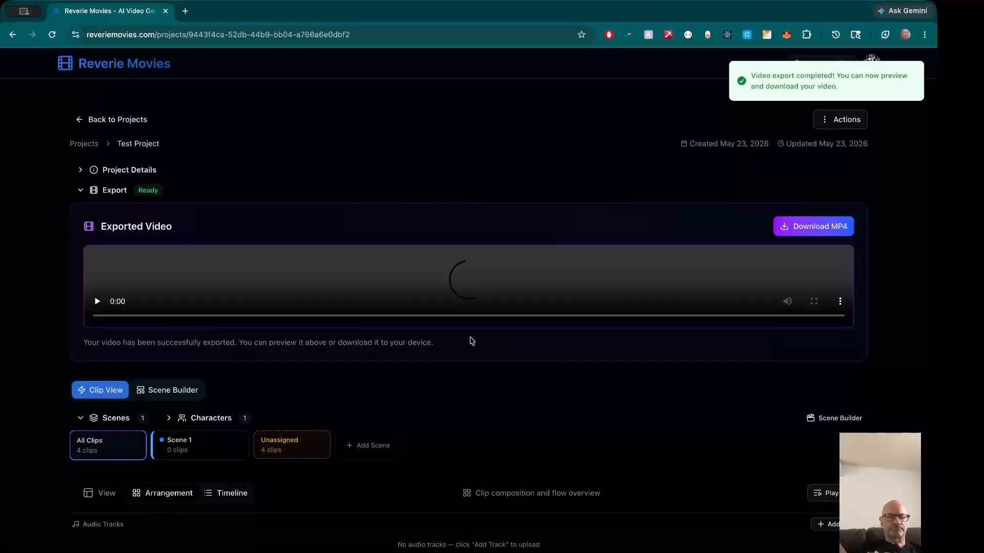
pyautogui.click(813, 495)
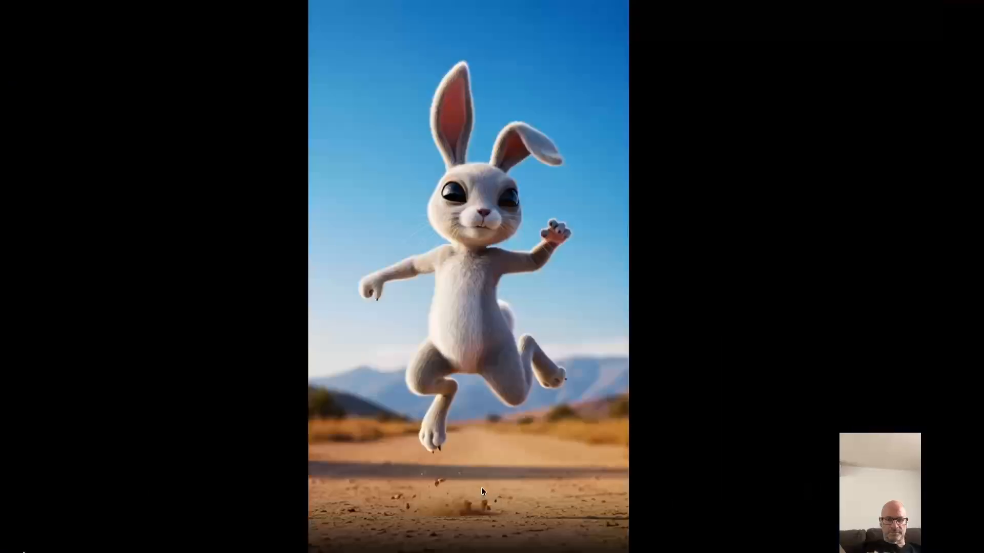
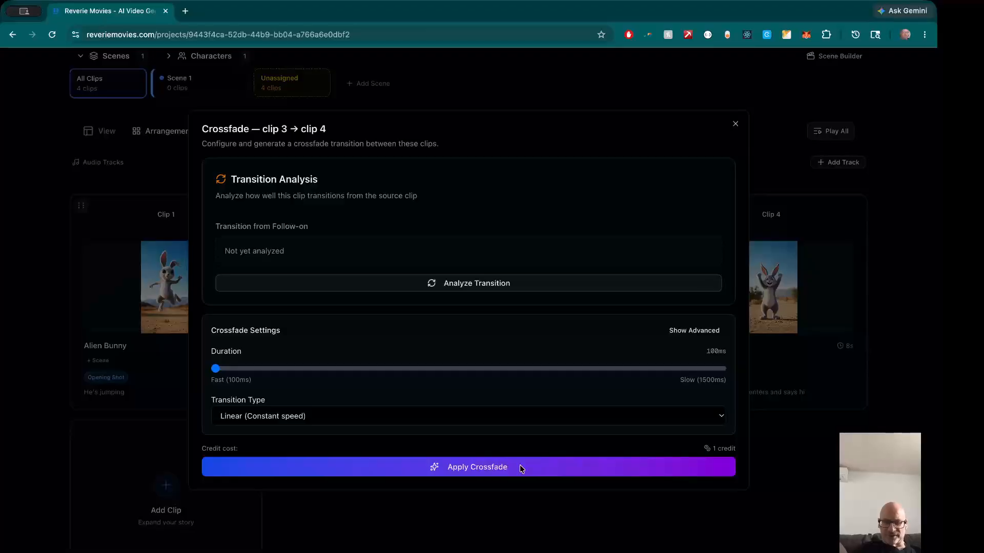
# Generate a 100 ms linear crossfade between the Follow-on and Enter Crozzer clips and apply it to the clip
pyautogui.click(544, 469)
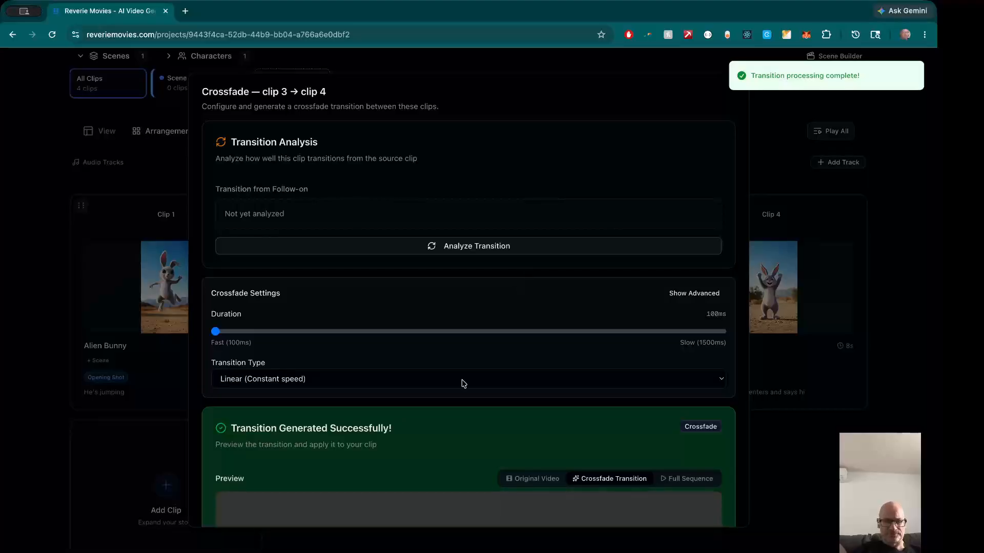
pyautogui.scroll(-6, 463, 383)
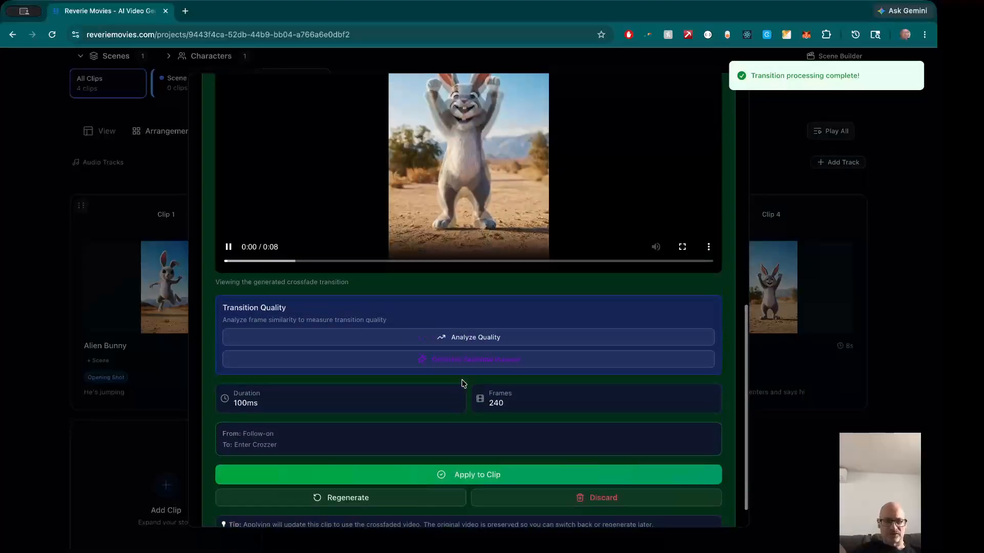
pyautogui.click(544, 449)
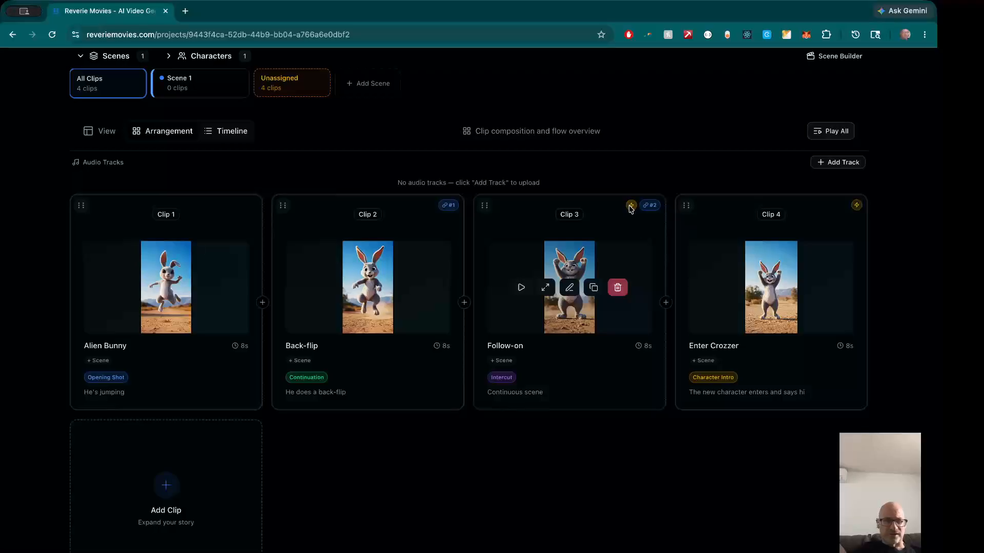
# Start a crossfade between the Alien Bunny and Back-flip clips and analyze their transition
pyautogui.click(262, 303)
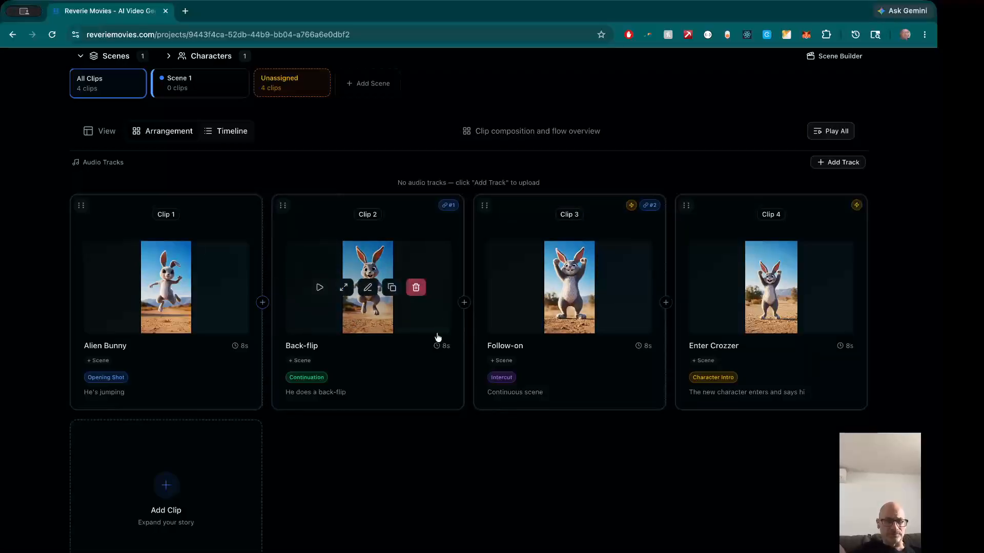
pyautogui.click(464, 303)
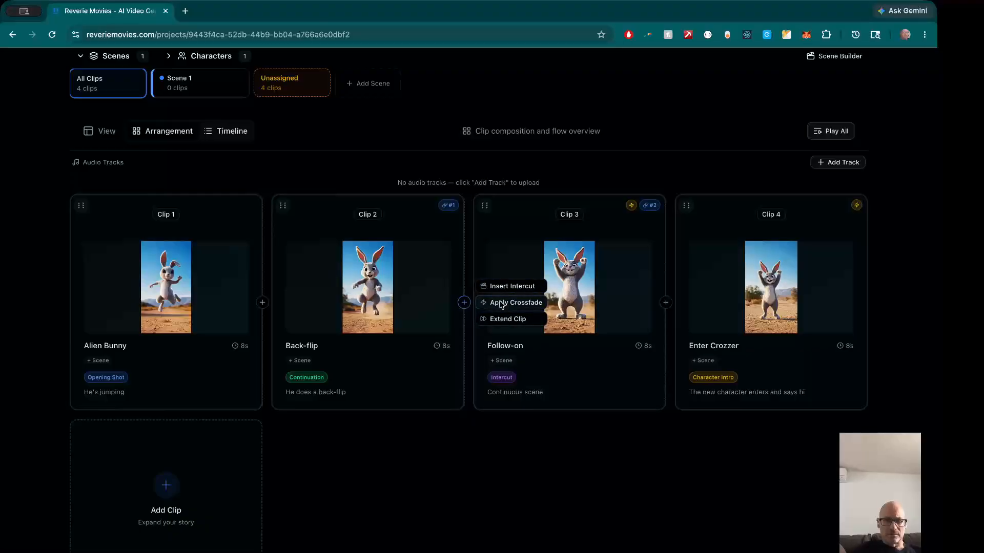
pyautogui.moveTo(261, 301)
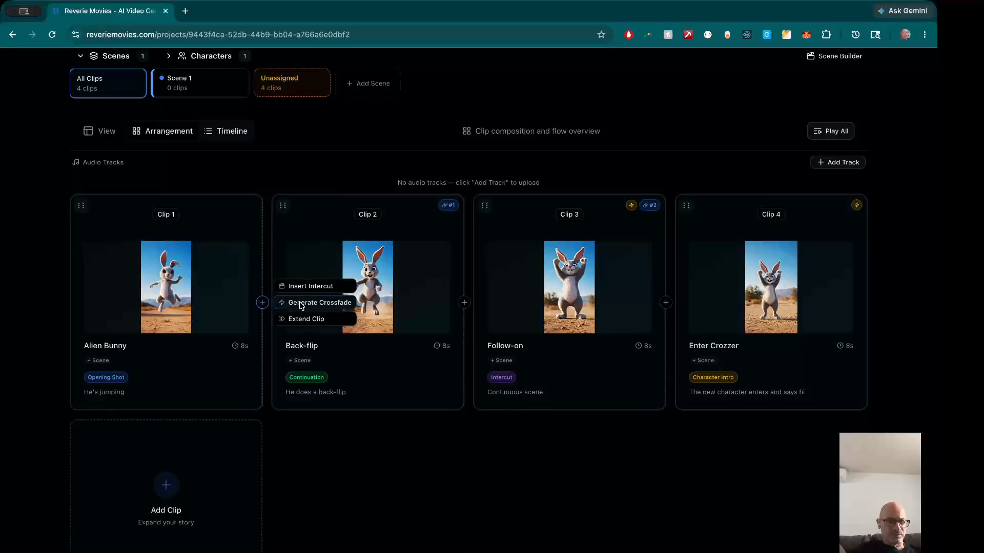
pyautogui.click(300, 304)
pyautogui.click(440, 291)
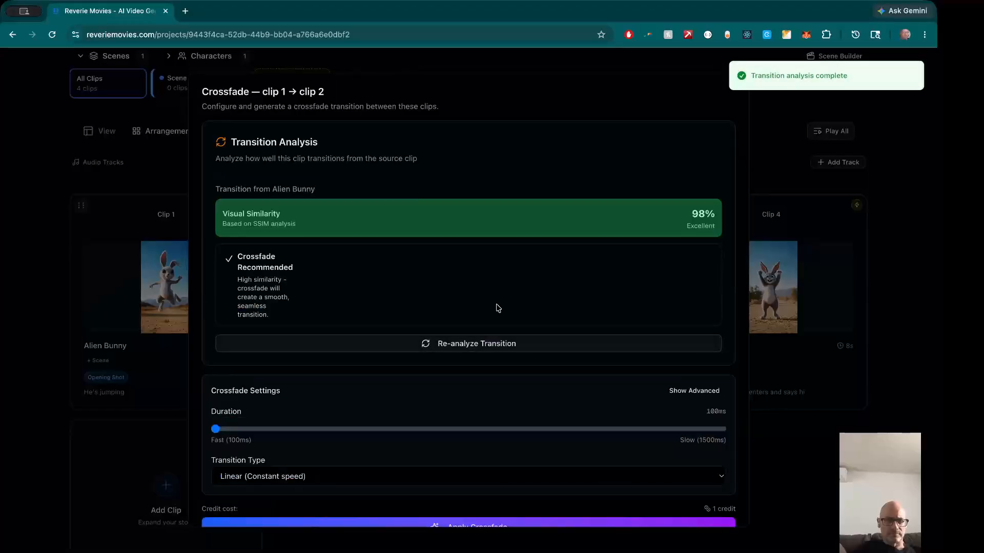
# Generate the 100 ms linear crossfade from Alien Bunny to Back-flip and apply it to the clip
pyautogui.scroll(-2, 504, 310)
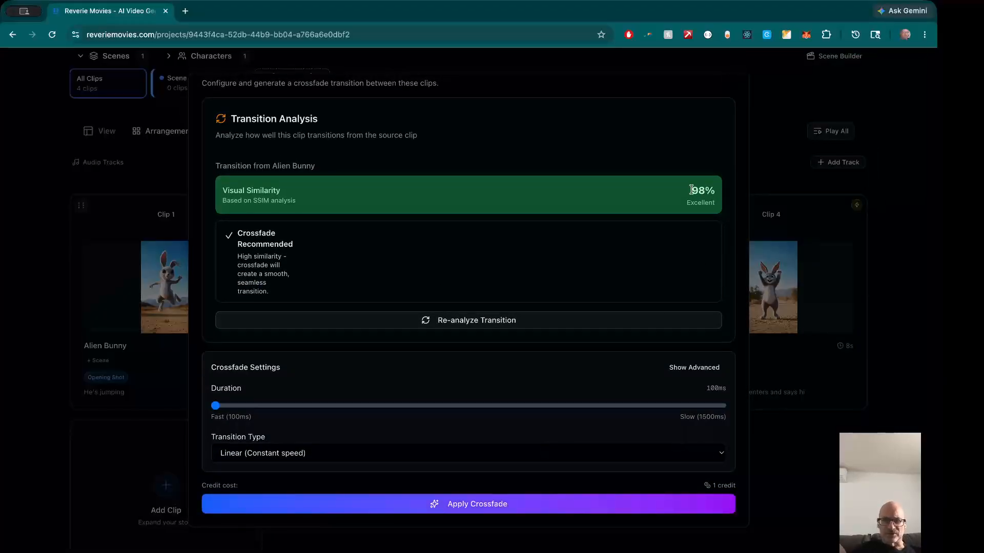
pyautogui.click(489, 505)
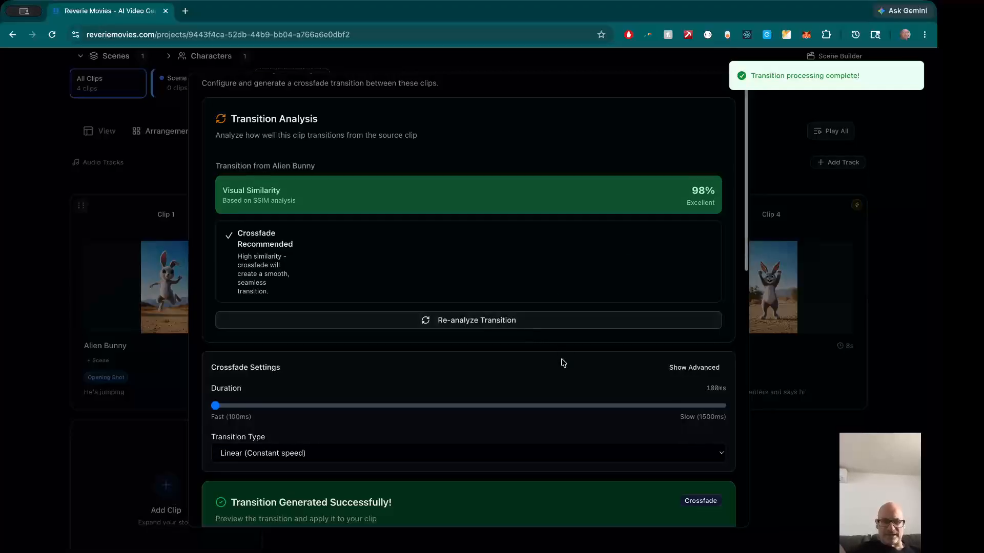
pyautogui.scroll(-10, 562, 362)
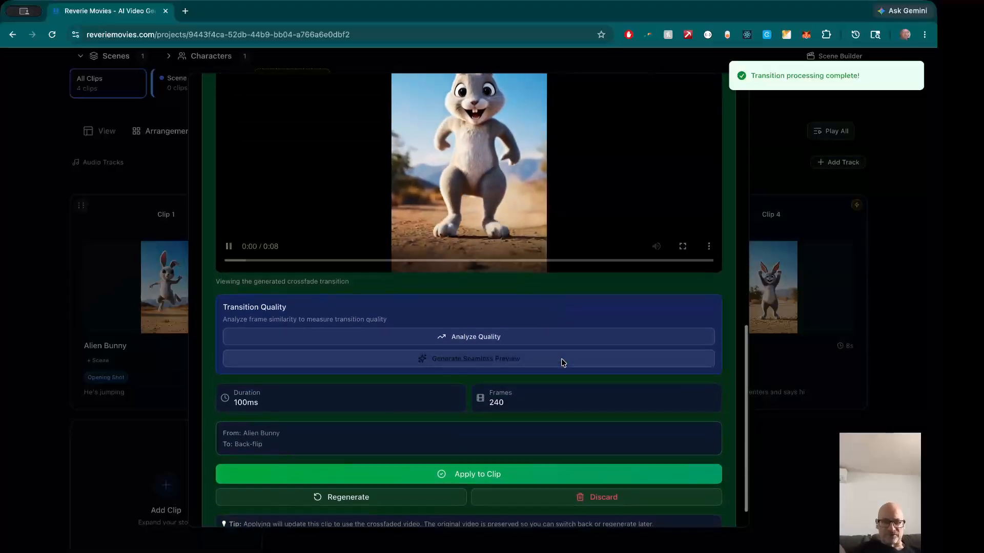
pyautogui.click(512, 467)
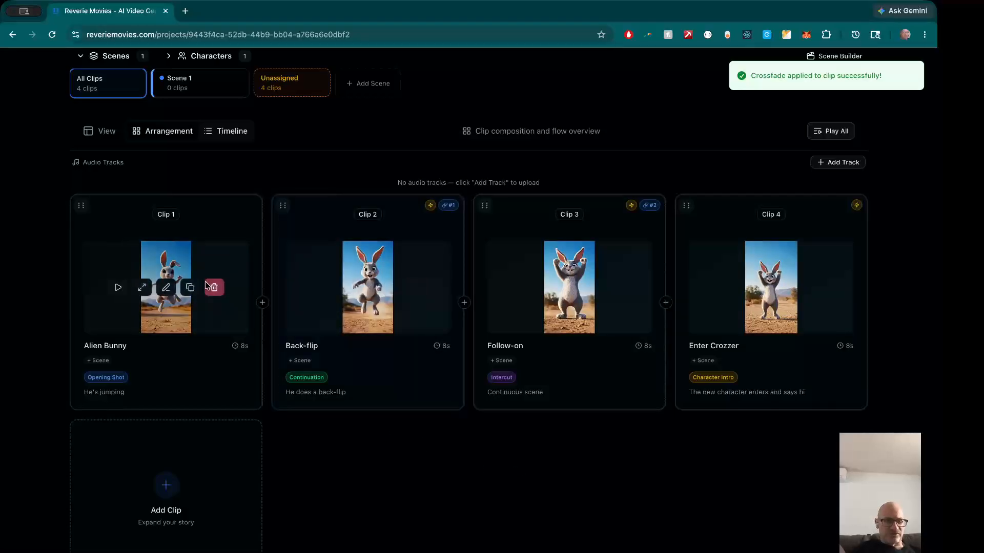
pyautogui.click(263, 302)
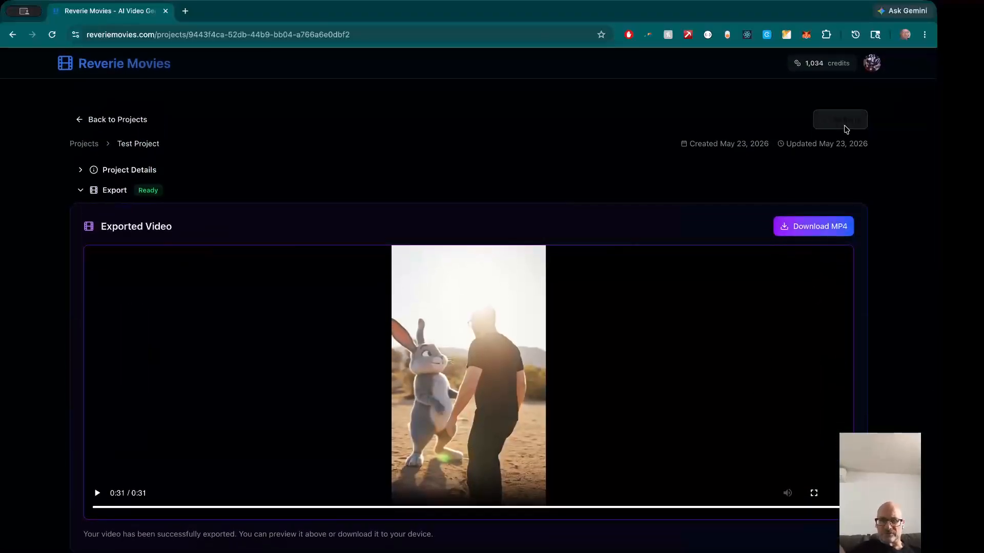
# Export all four clips with the applied crossfades using the Balanced profile
pyautogui.click(846, 126)
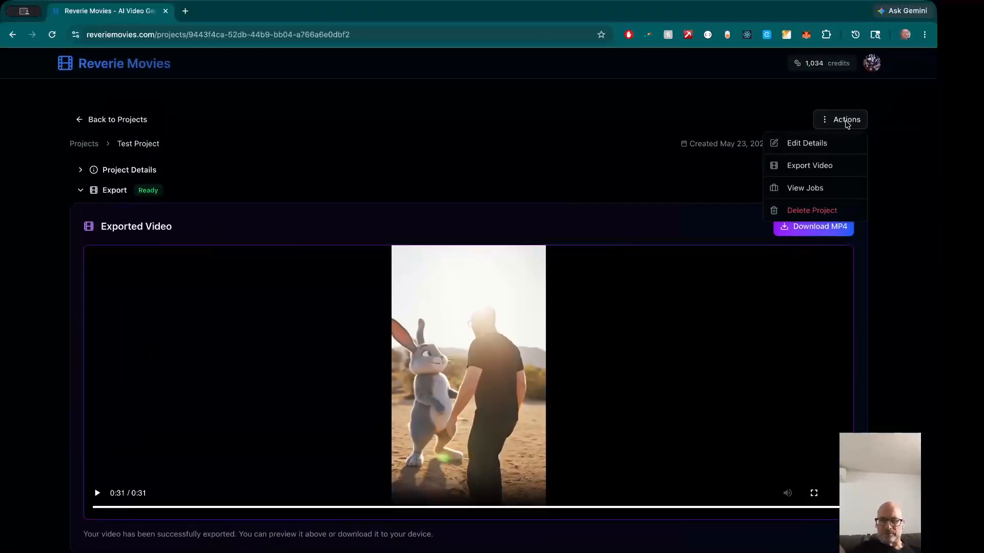
pyautogui.click(839, 163)
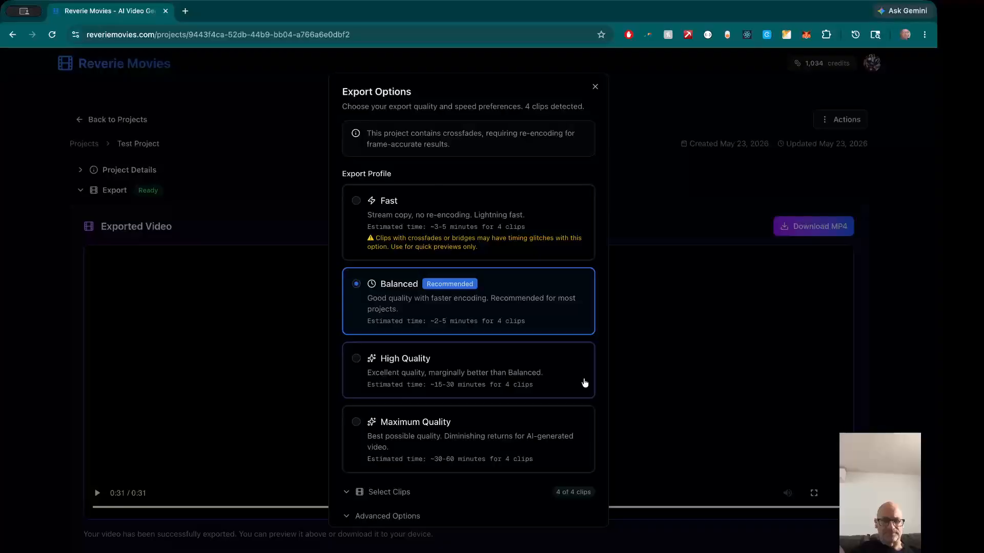
pyautogui.scroll(-3, 584, 384)
pyautogui.click(564, 504)
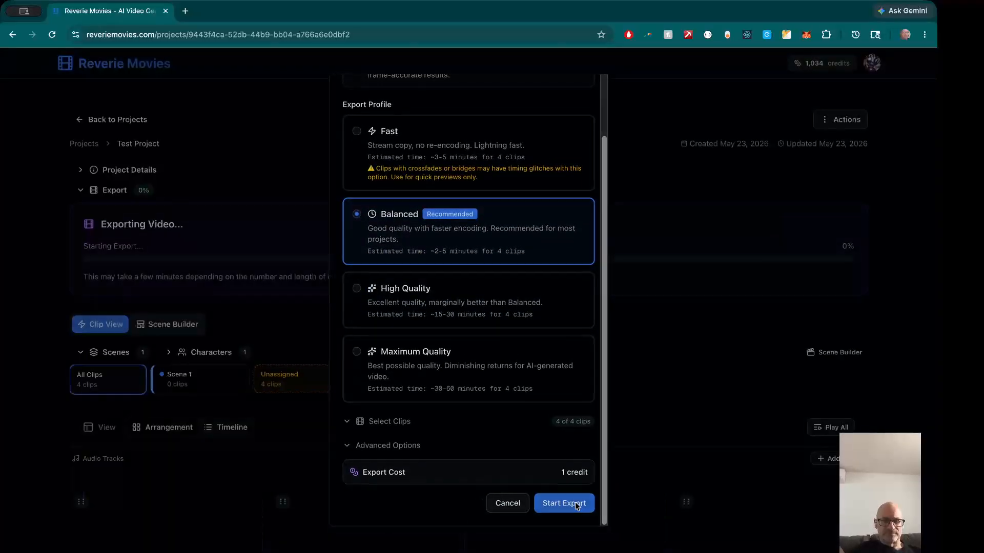
# Watch the newly exported crossfaded video in full screen and return to the clip arrangement
pyautogui.scroll(-2, 575, 502)
pyautogui.scroll(-6, 761, 493)
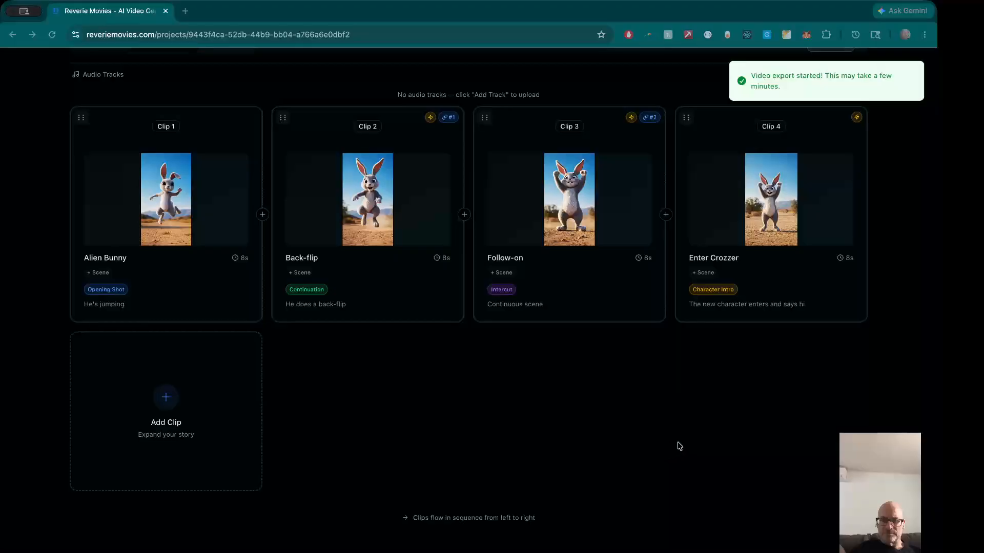
pyautogui.scroll(8, 678, 445)
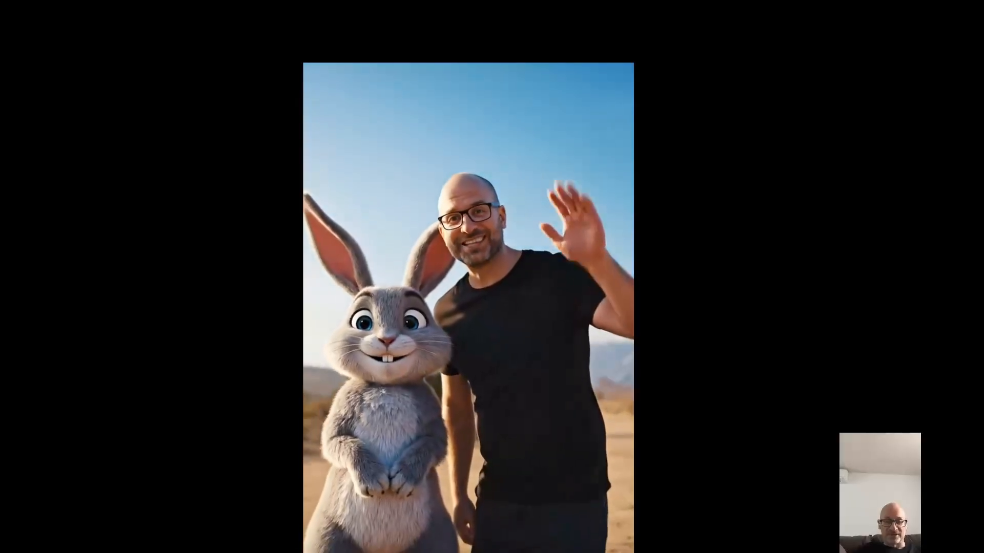
pyautogui.press('Escape')
pyautogui.scroll(-10, 871, 338)
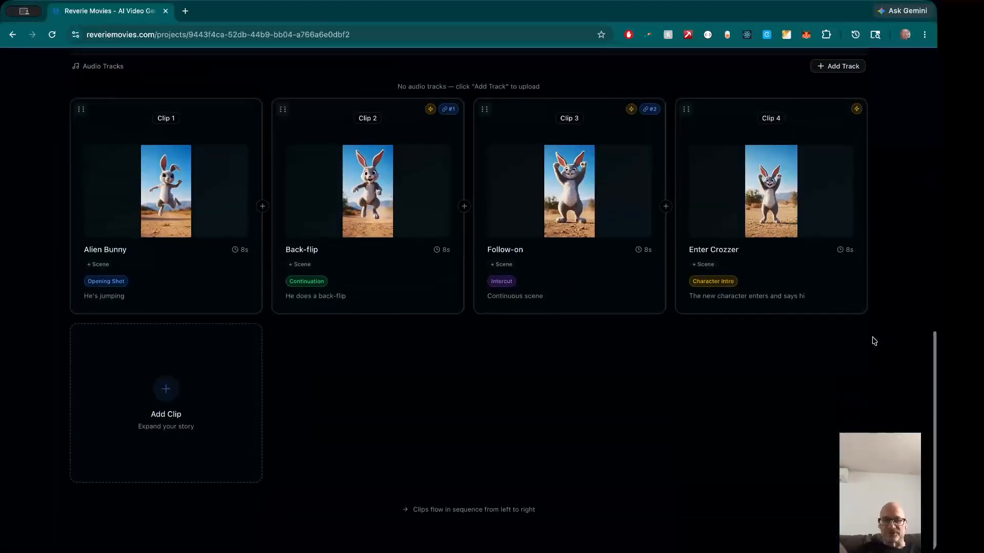
# Open the Extend Clip options for the Follow-on clip, examine the extension prompt, and close them without extending
pyautogui.moveTo(588, 222)
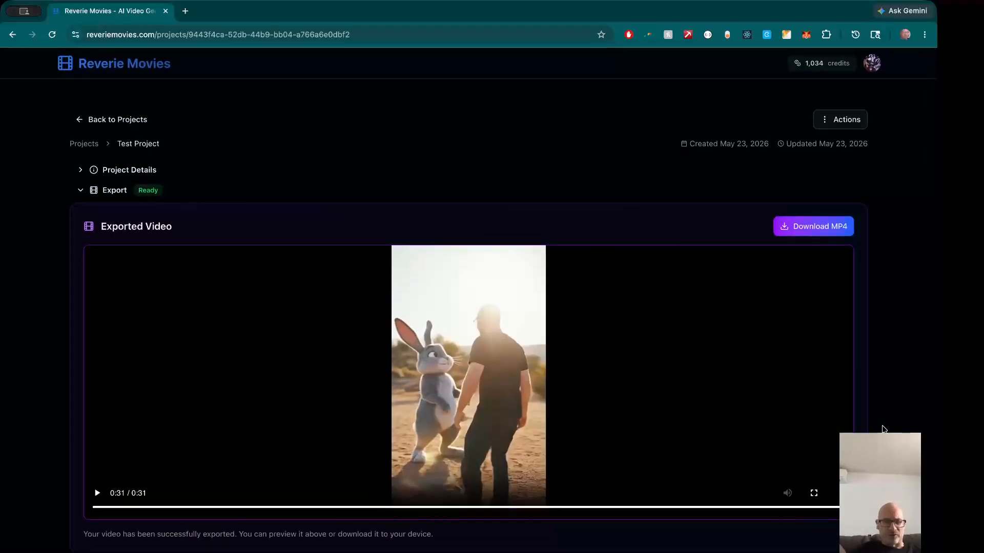
pyautogui.scroll(-10, 883, 430)
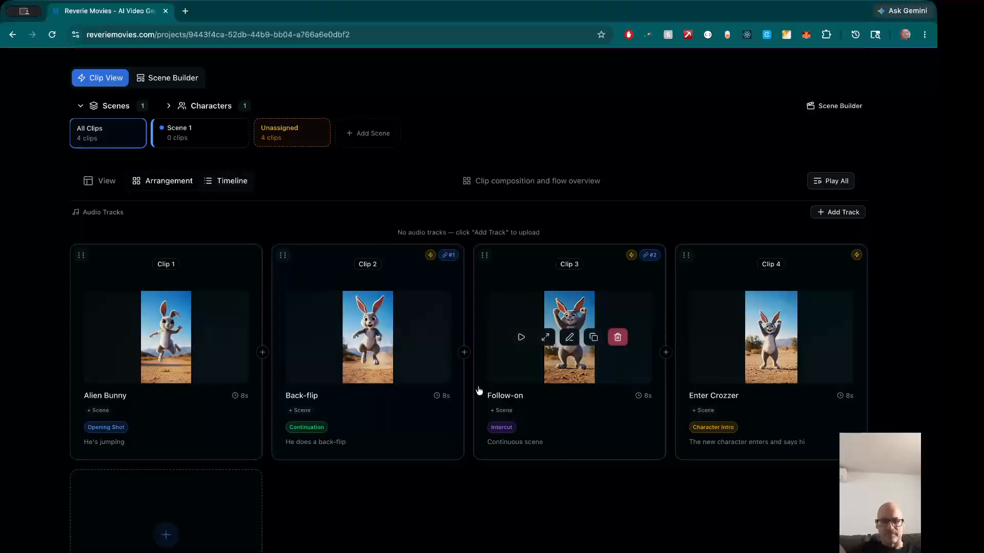
pyautogui.moveTo(666, 371)
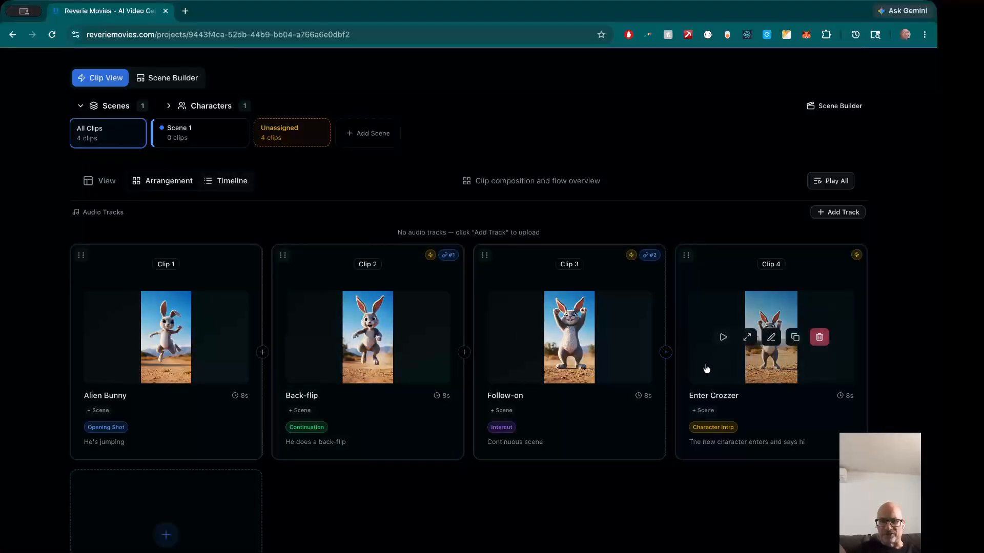
pyautogui.click(714, 369)
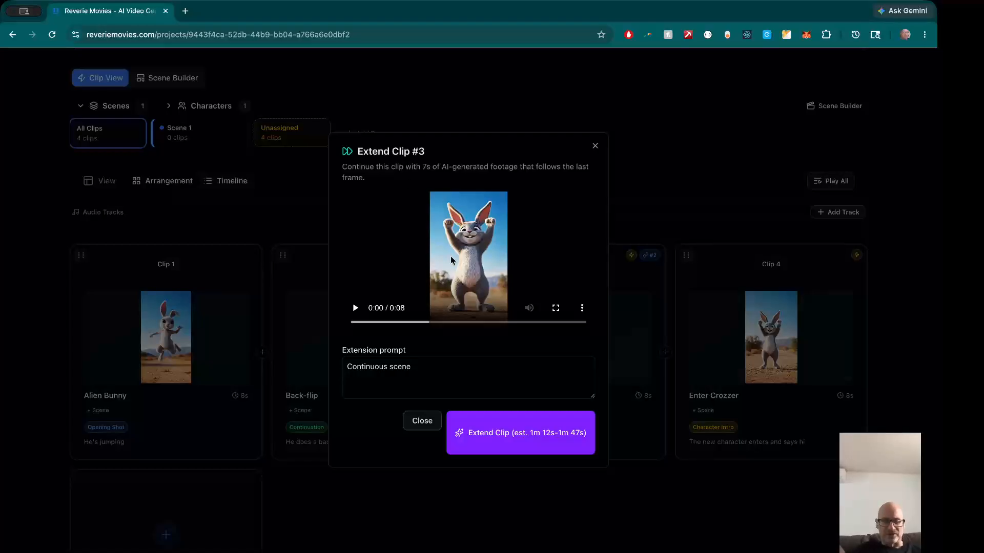
pyautogui.click(402, 370)
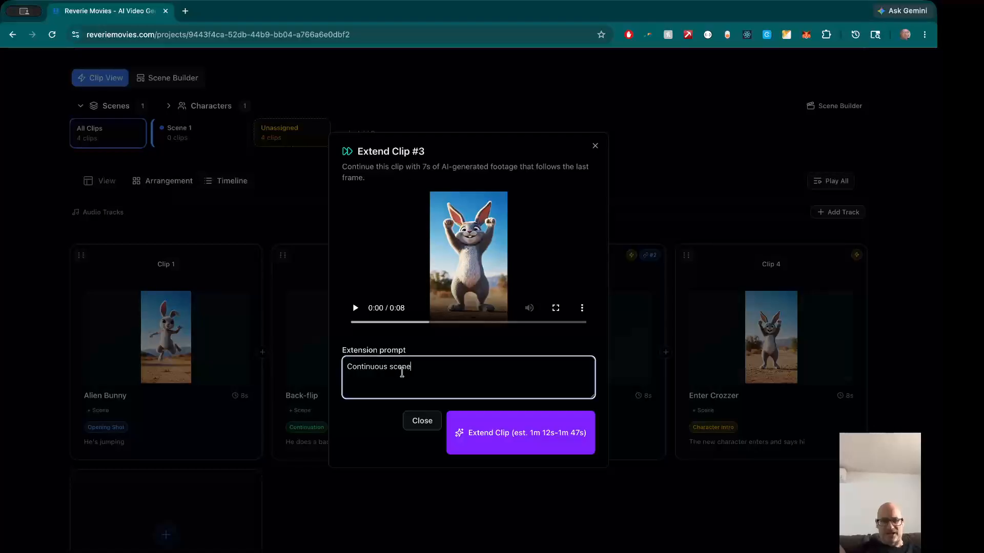
pyautogui.moveTo(459, 370); pyautogui.dragTo(335, 374)
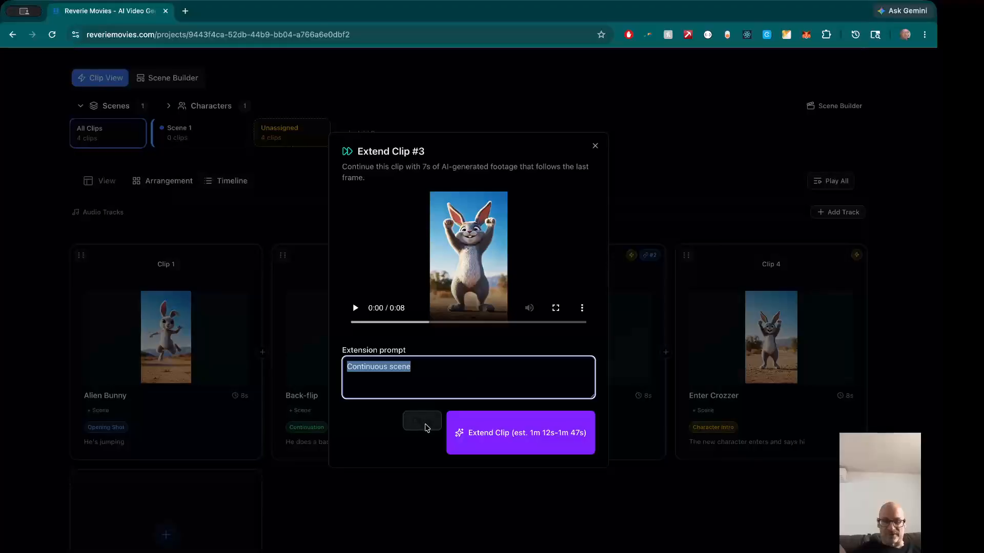
pyautogui.click(596, 148)
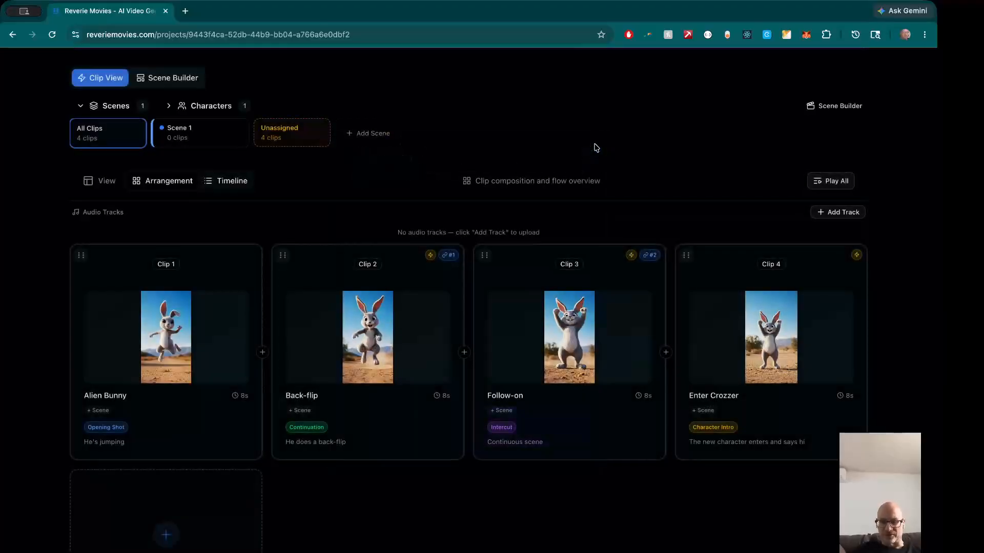